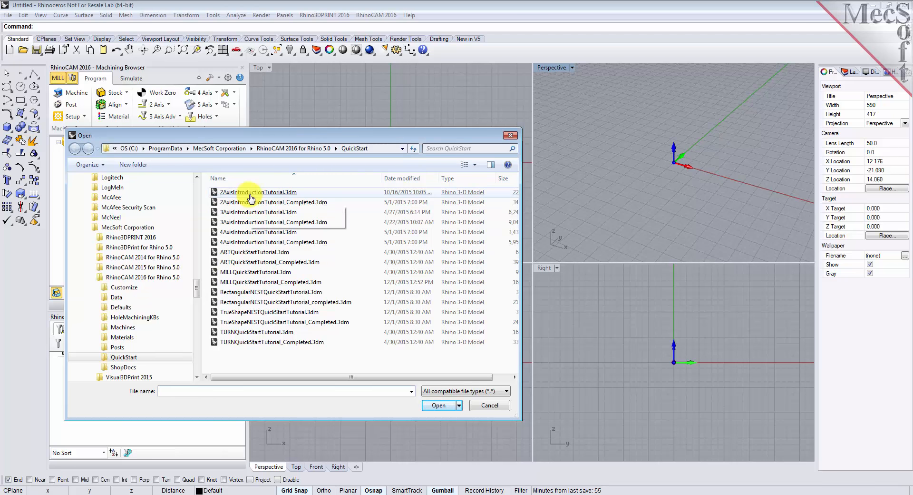
# Step: Open the 2AxisIntroductionTutorial.3dm file from the QuickStart folder
pyautogui.doubleClick(287, 194)
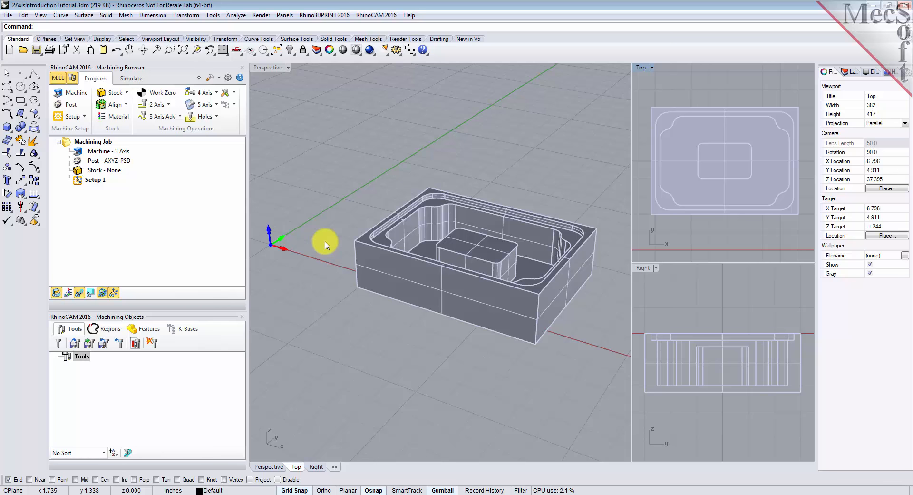
pyautogui.moveTo(327, 245); pyautogui.dragTo(311, 257, button='right')
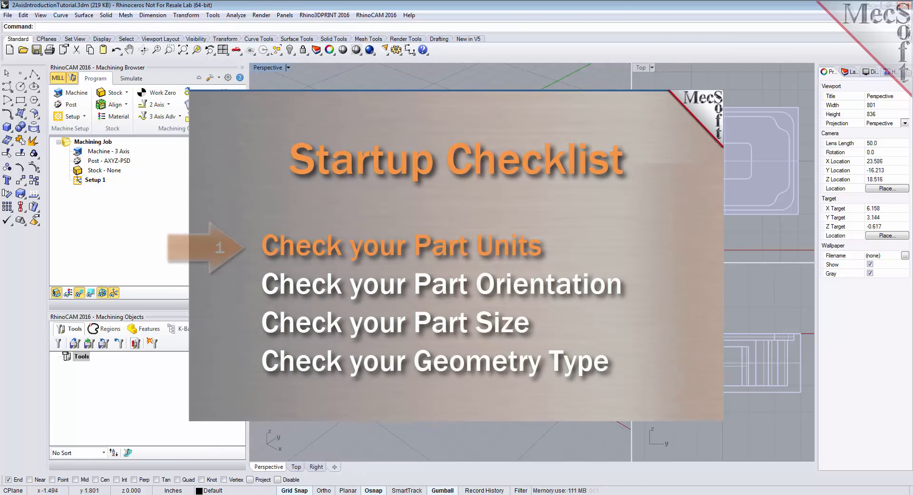
pyautogui.keyDown('shift'); pyautogui.moveTo(298, 281); pyautogui.dragTo(296, 283, button='right'); pyautogui.keyUp('shift')
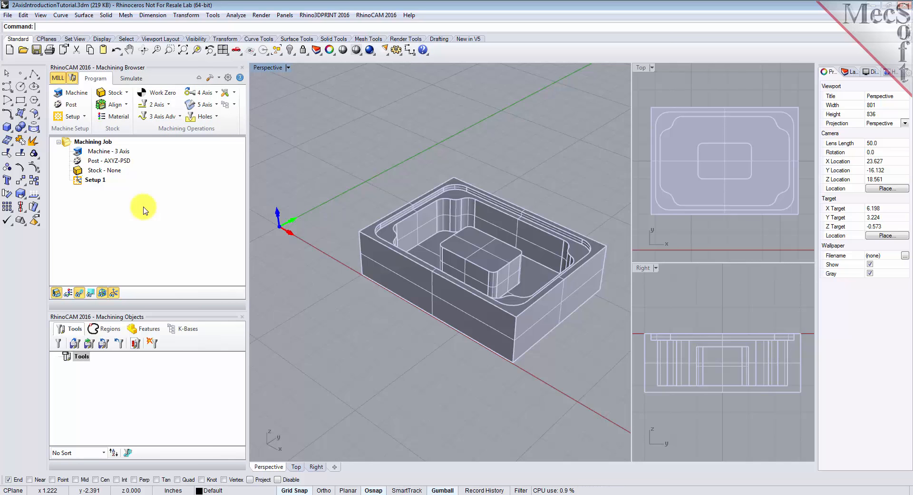
# Step: Define the machine tool as a 3 Axis machine in the machine setup
pyautogui.click(80, 95)
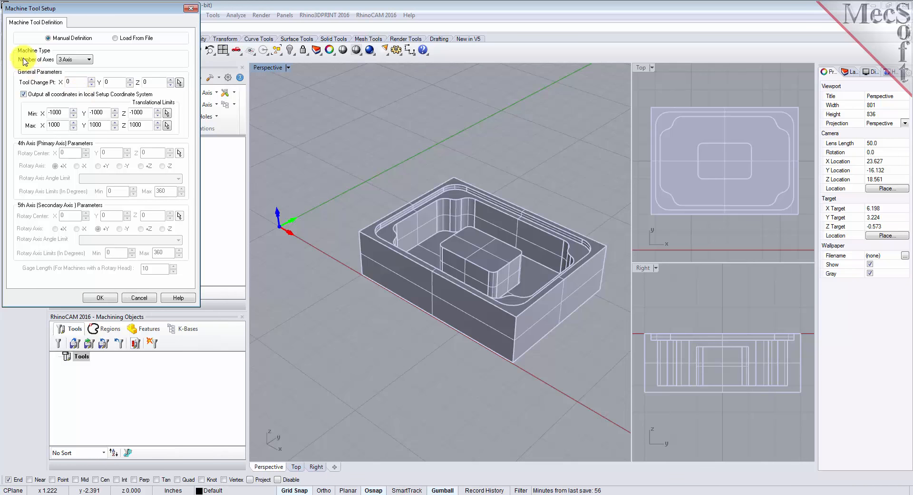
pyautogui.click(84, 60)
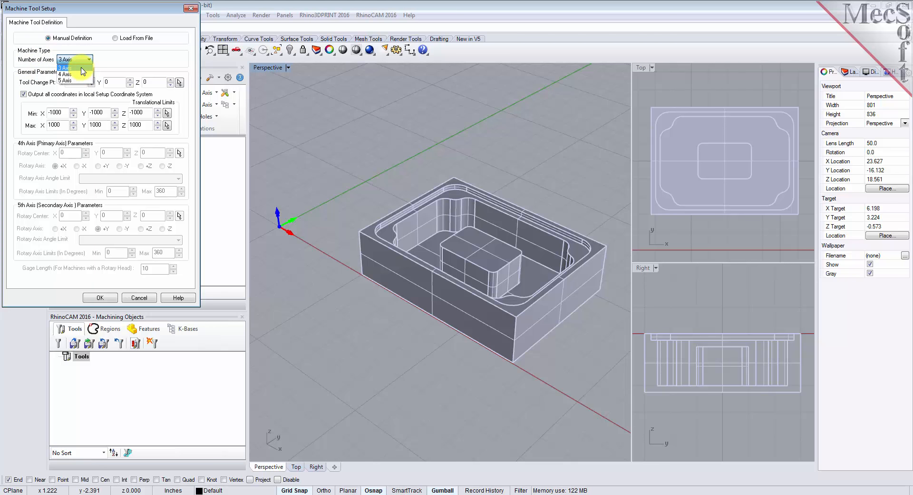
pyautogui.click(82, 68)
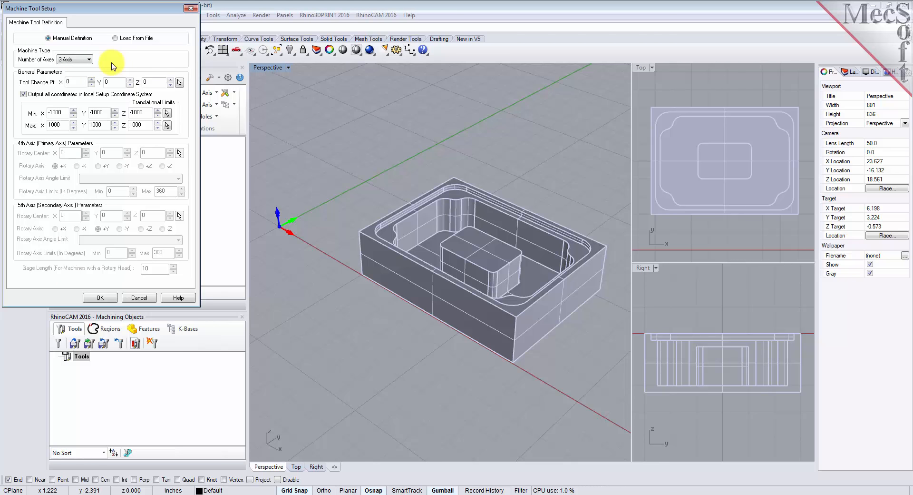
pyautogui.click(98, 297)
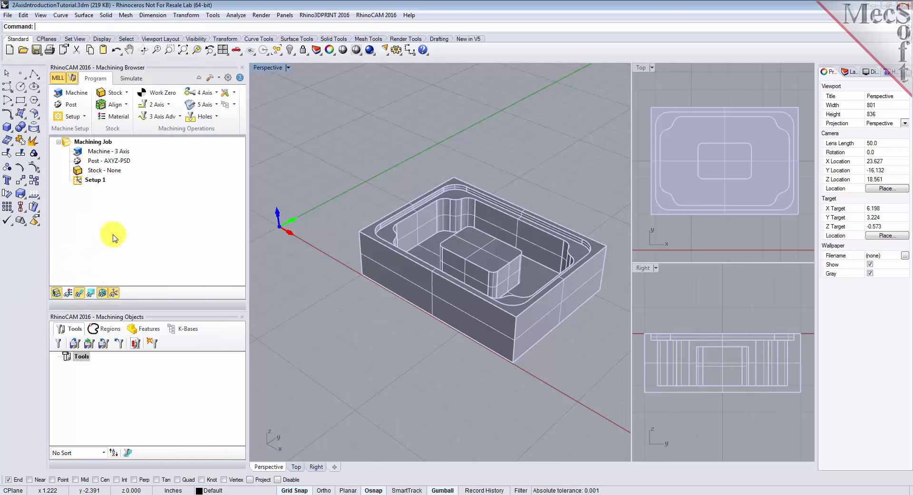
# Step: Set the post-processor to Haas with the .nc posted file extension
pyautogui.click(79, 153)
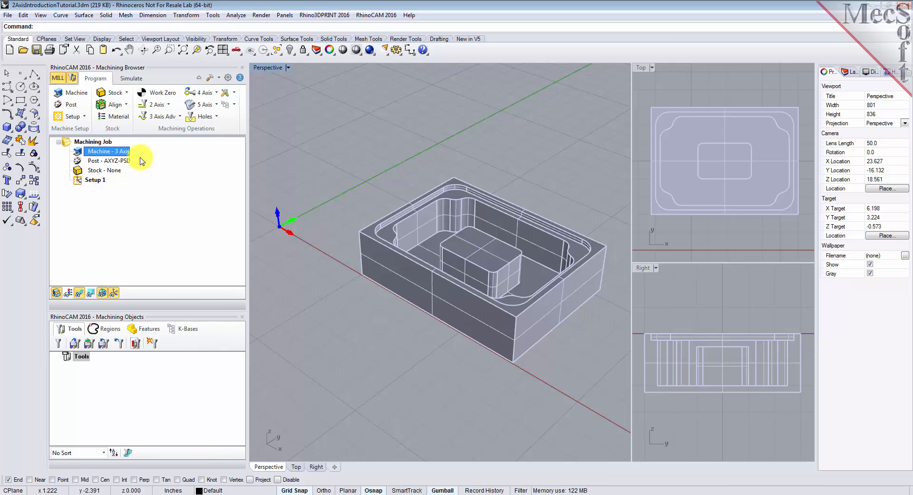
pyautogui.click(75, 108)
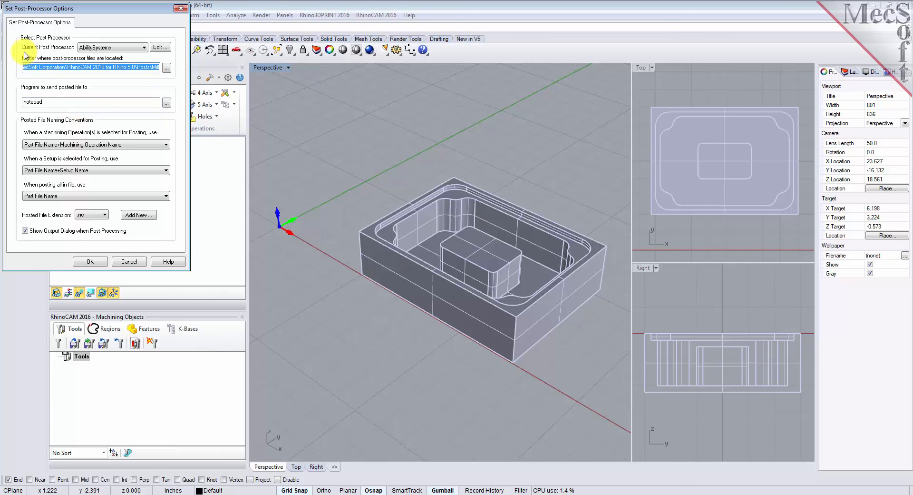
pyautogui.click(143, 47)
pyautogui.moveTo(144, 61); pyautogui.dragTo(145, 137)
pyautogui.click(98, 125)
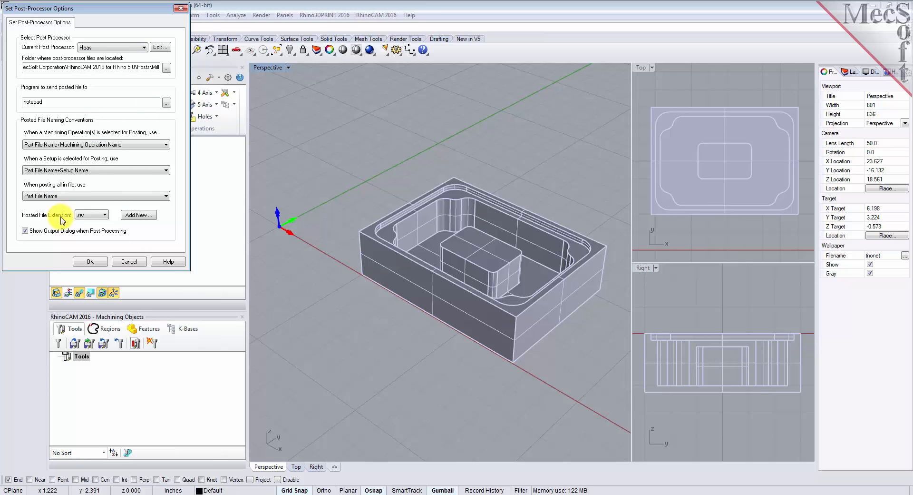
pyautogui.click(105, 215)
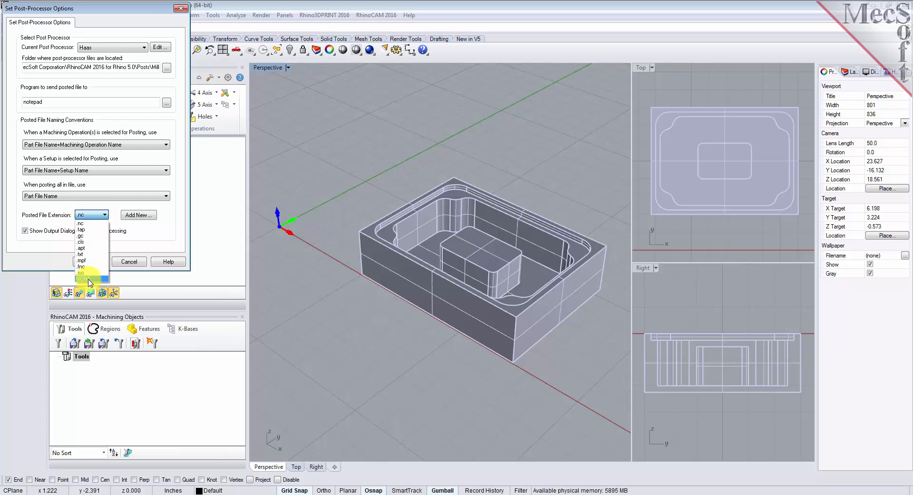
pyautogui.click(88, 224)
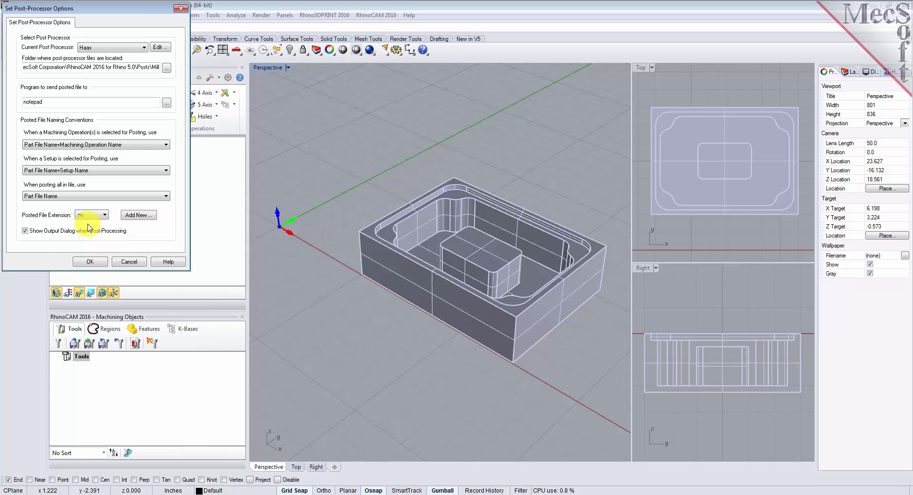
pyautogui.click(98, 262)
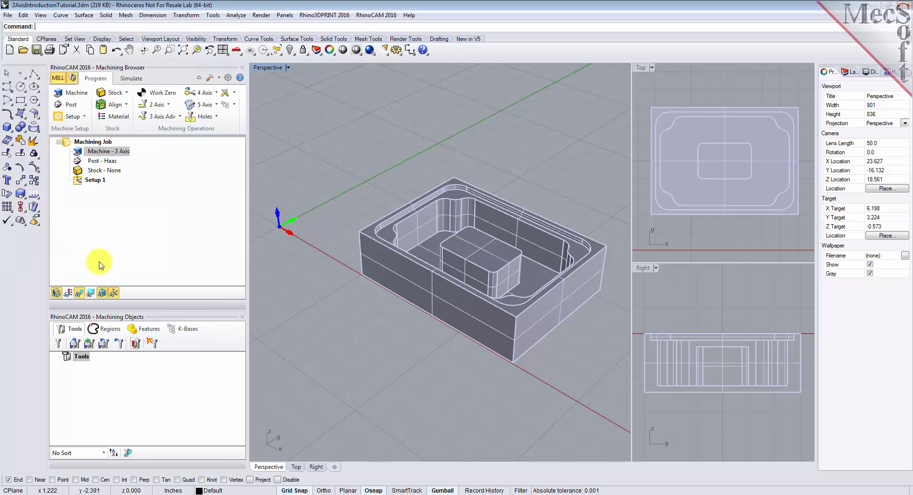
# Step: Create a box stock from the model bounding box, 8.25 by 6 by 2.5, with its corner at the lower-left
pyautogui.click(81, 161)
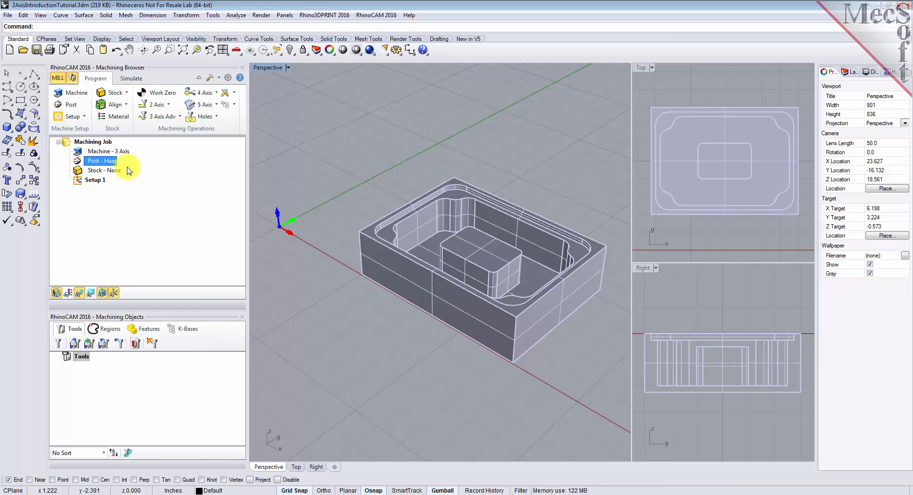
pyautogui.click(93, 179)
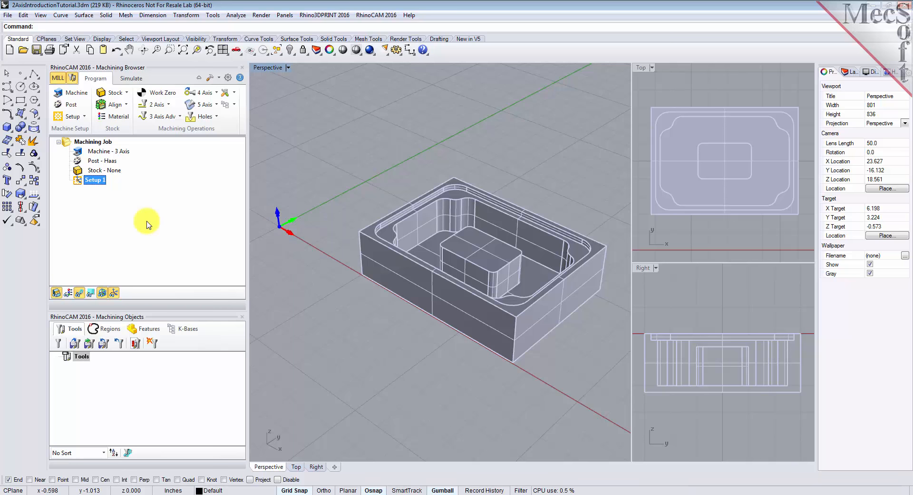
pyautogui.click(127, 93)
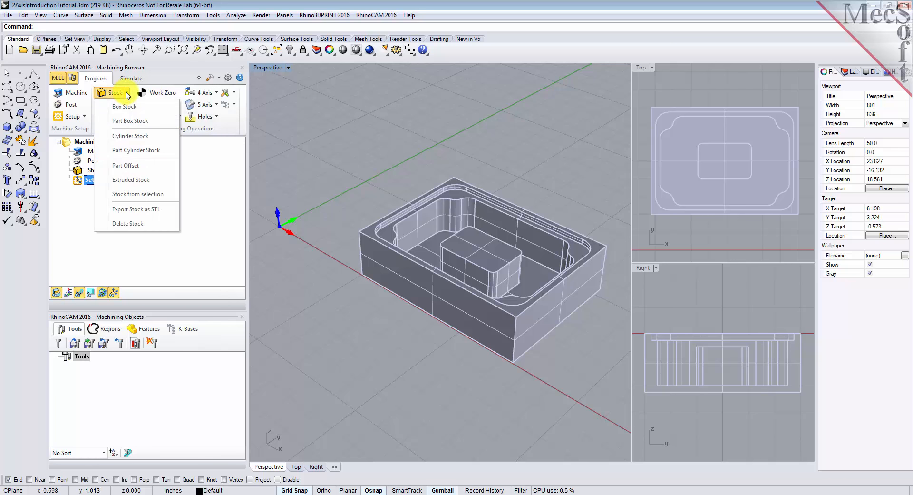
pyautogui.click(157, 111)
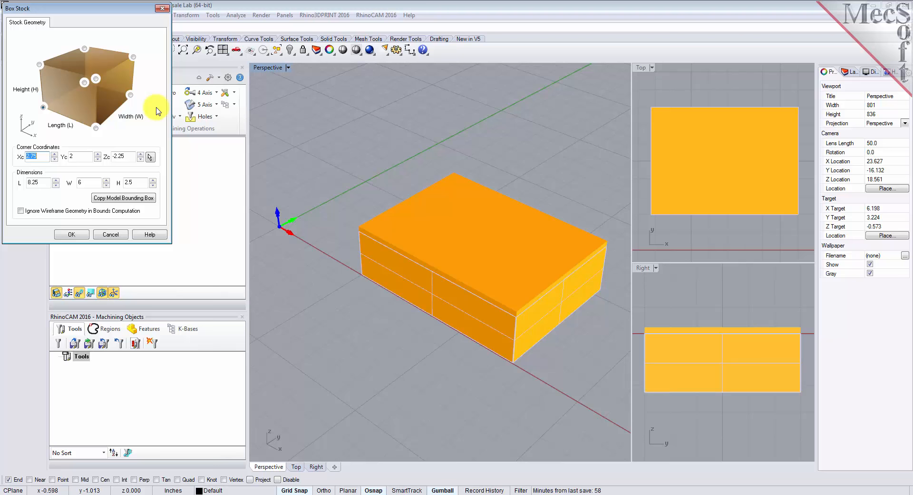
pyautogui.click(123, 198)
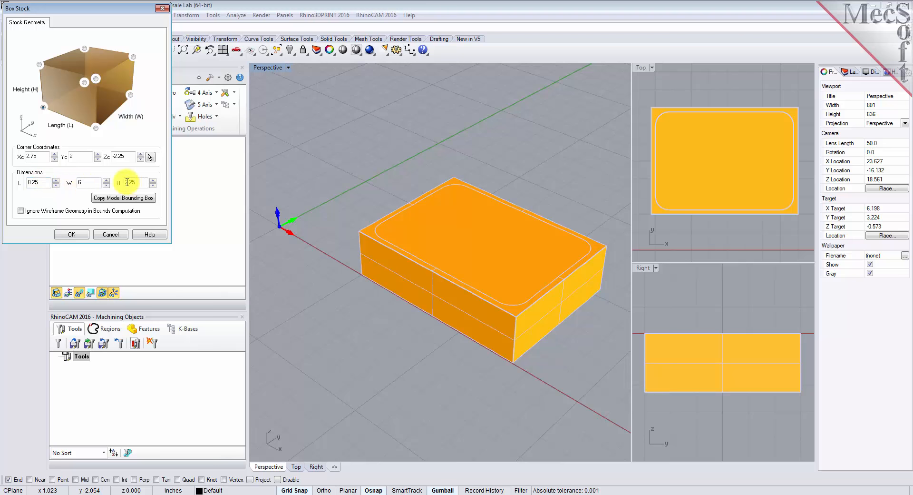
pyautogui.press('Delete')
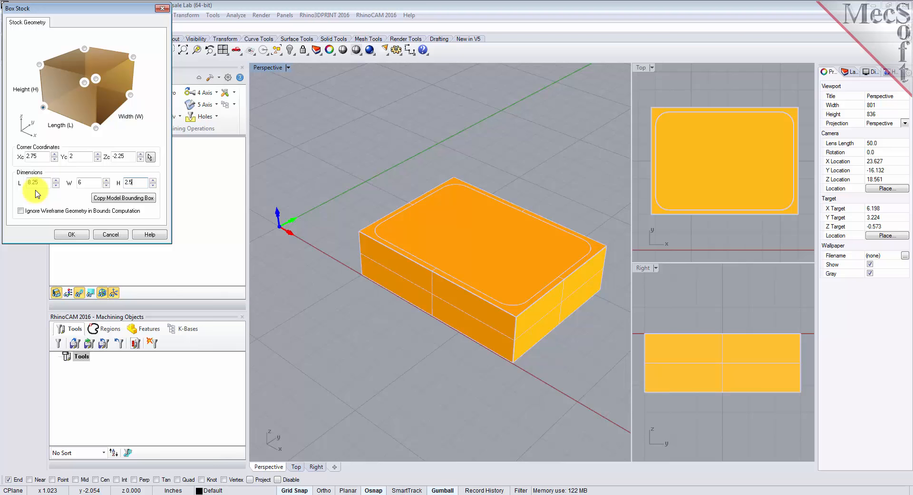
pyautogui.click(43, 107)
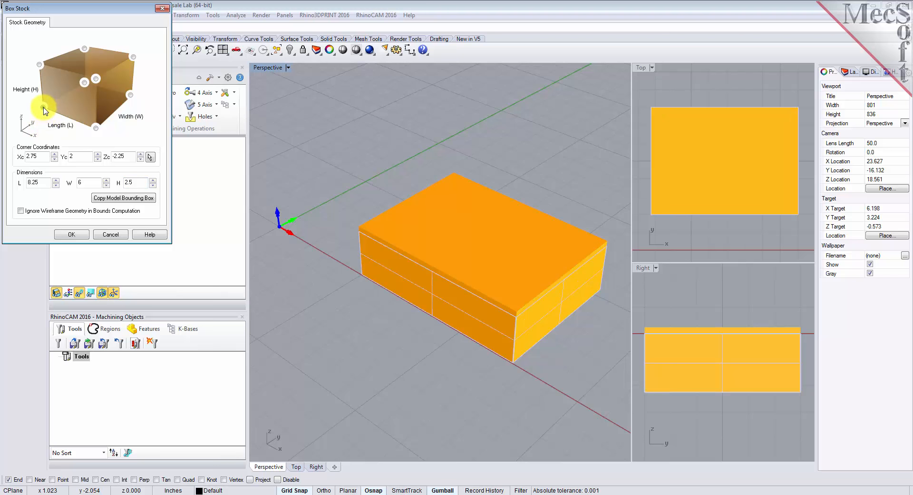
pyautogui.click(71, 234)
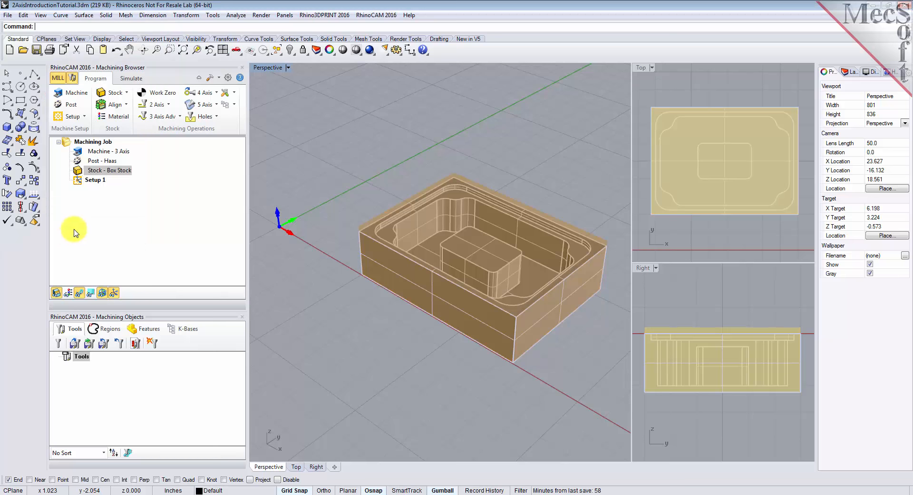
# Step: Toggle the stock's display off and back on
pyautogui.click(91, 170)
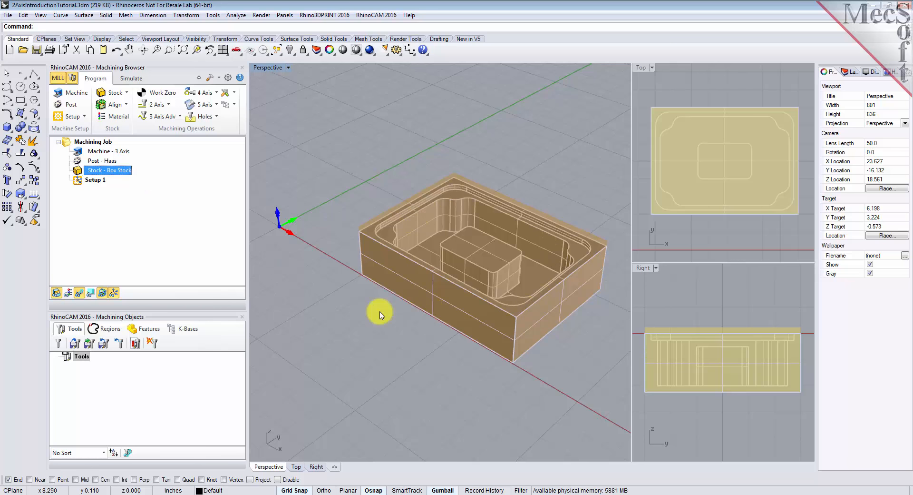
pyautogui.click(56, 296)
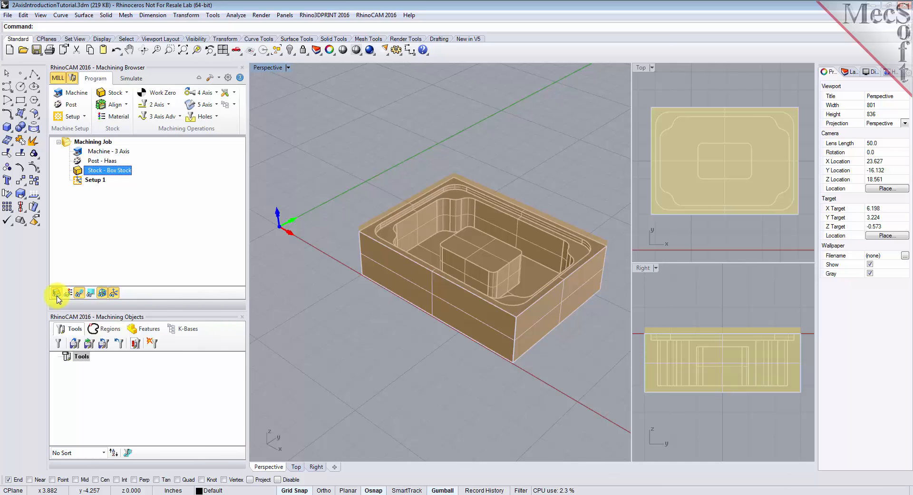
pyautogui.click(56, 296)
pyautogui.click(57, 296)
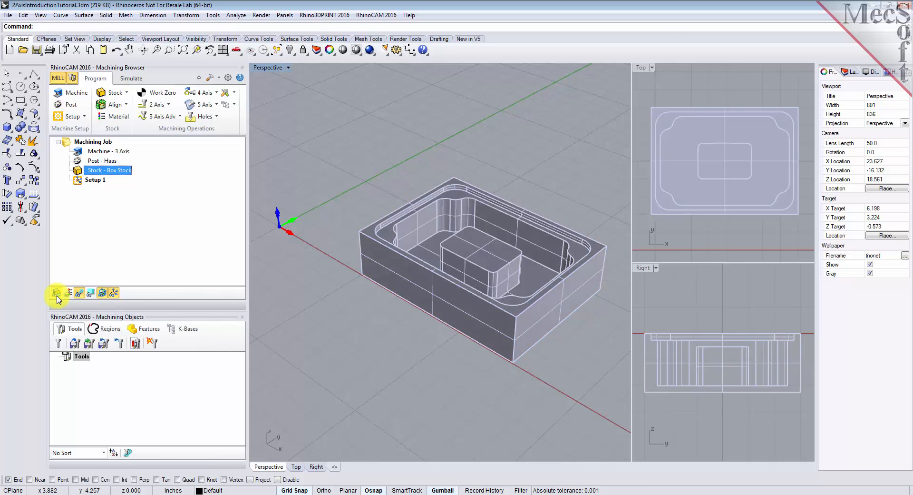
pyautogui.click(56, 296)
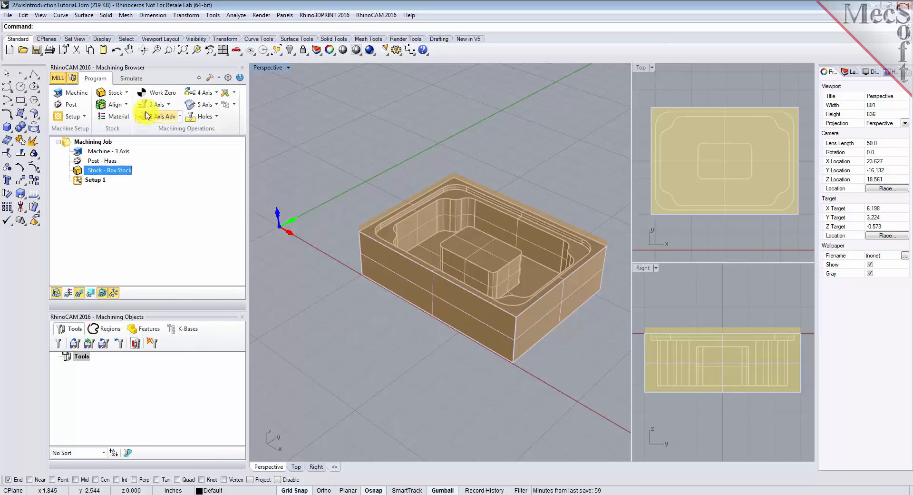
# Step: Align the stock about the part with bottom Z alignment and center XY alignment
pyautogui.click(127, 105)
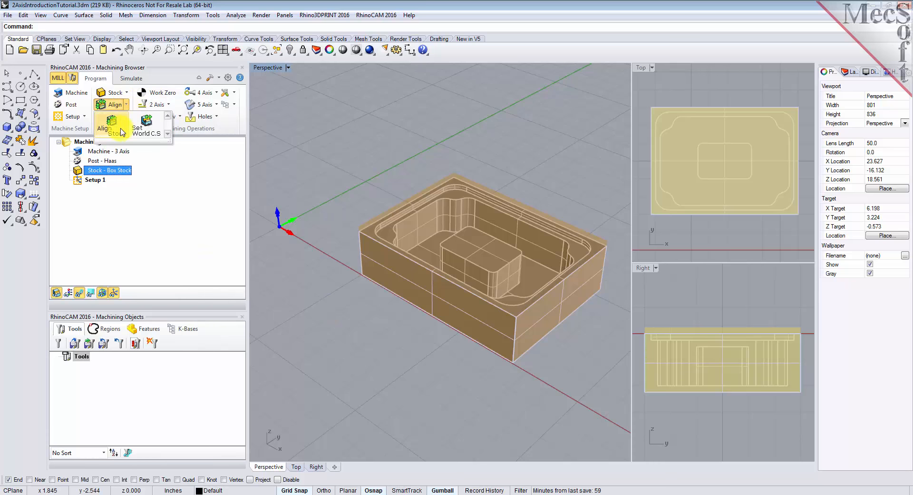
pyautogui.click(122, 129)
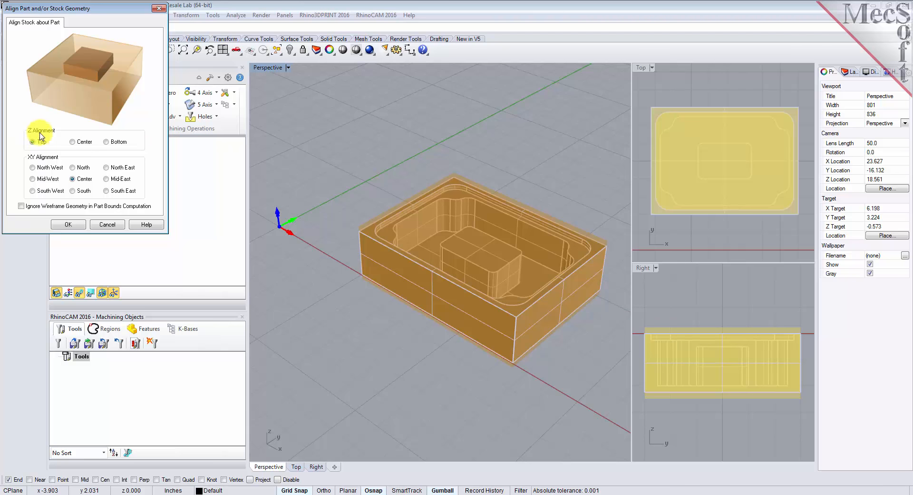
pyautogui.click(106, 141)
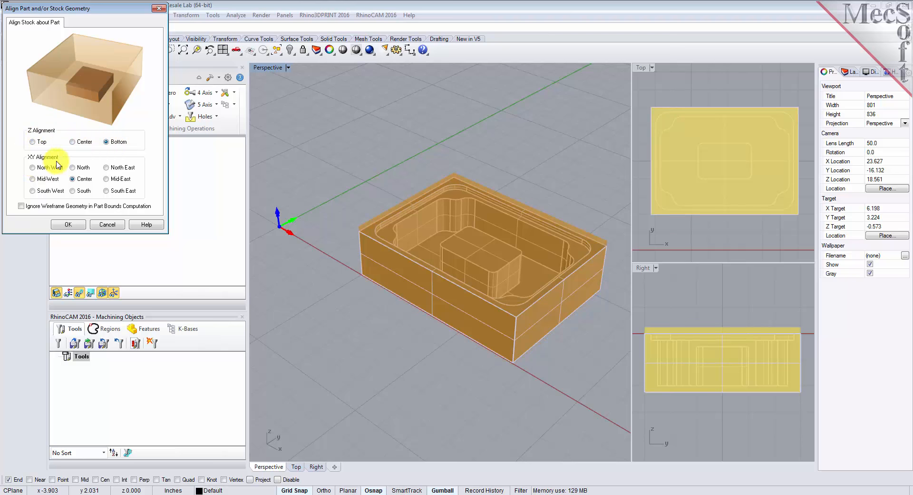
pyautogui.click(71, 224)
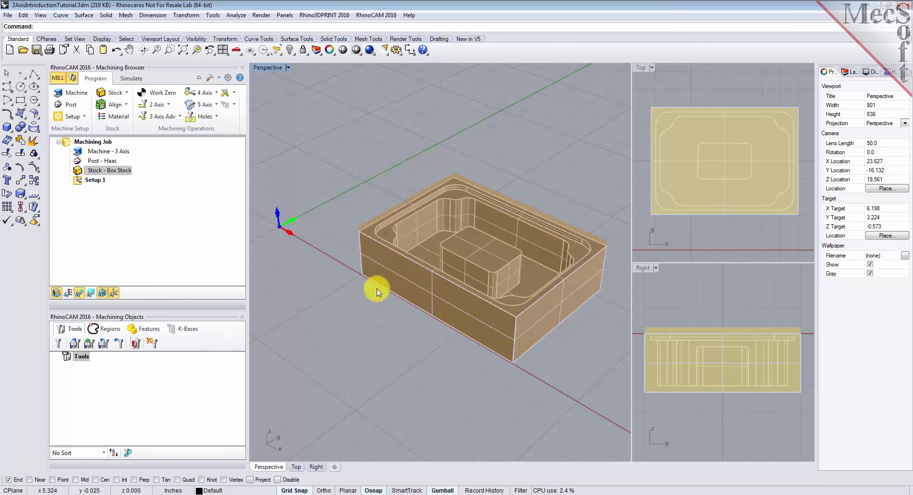
# Step: Assign ALUMINUM - 6061 as the stock material and show its texture on the stock
pyautogui.moveTo(490, 359); pyautogui.dragTo(509, 292, button='right')
pyautogui.moveTo(468, 257); pyautogui.dragTo(466, 347, button='right')
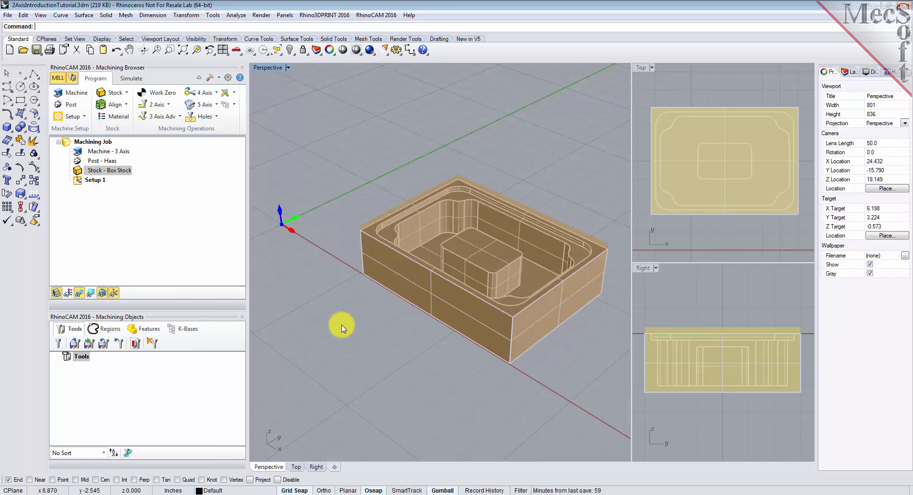
pyautogui.click(125, 120)
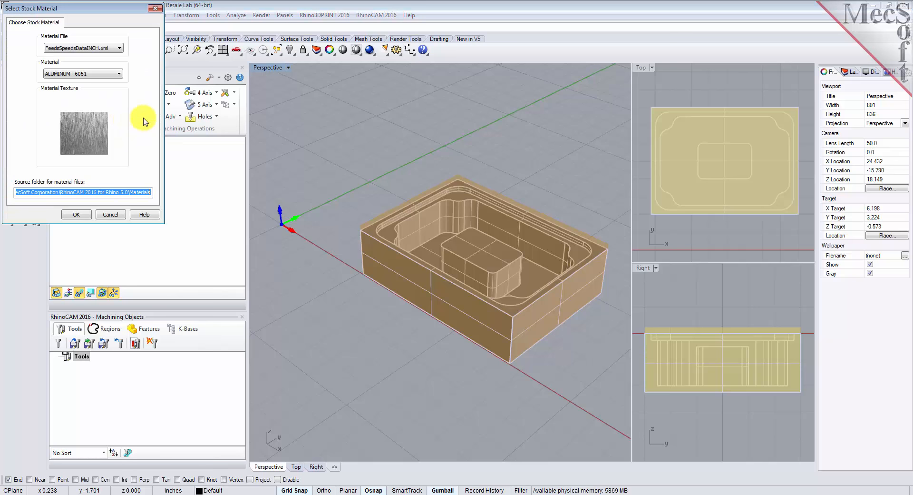
pyautogui.click(119, 74)
pyautogui.moveTo(120, 117); pyautogui.dragTo(119, 98)
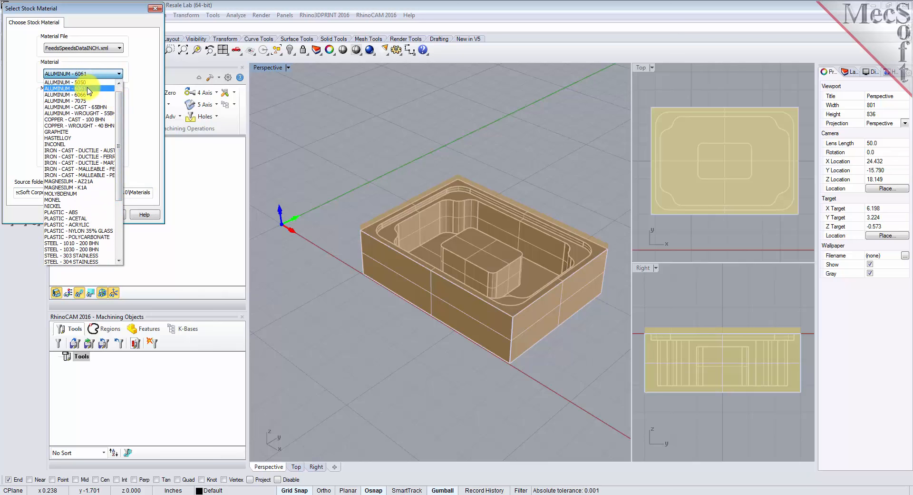
pyautogui.click(87, 90)
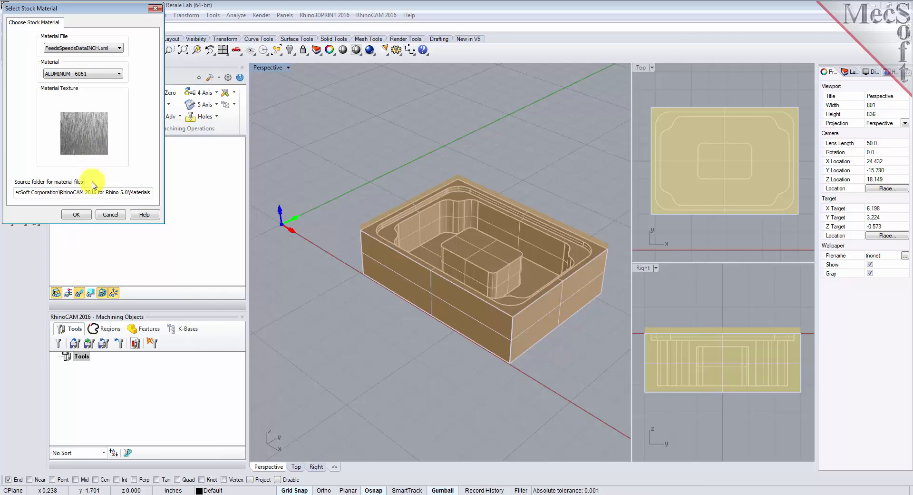
pyautogui.click(76, 215)
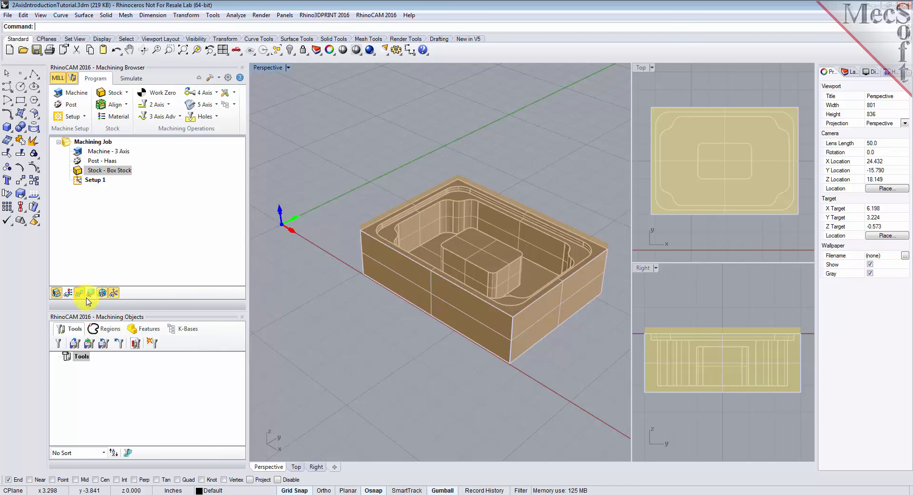
pyautogui.click(68, 293)
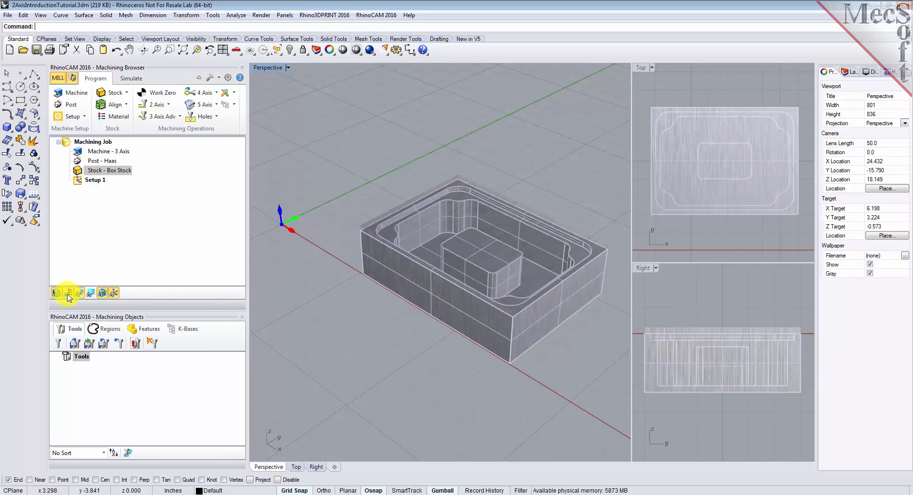
# Step: Toggle the stock's display mode until the stock appears as a translucent shaded box around the part
pyautogui.click(68, 298)
pyautogui.click(68, 297)
pyautogui.click(68, 297)
pyautogui.click(68, 297)
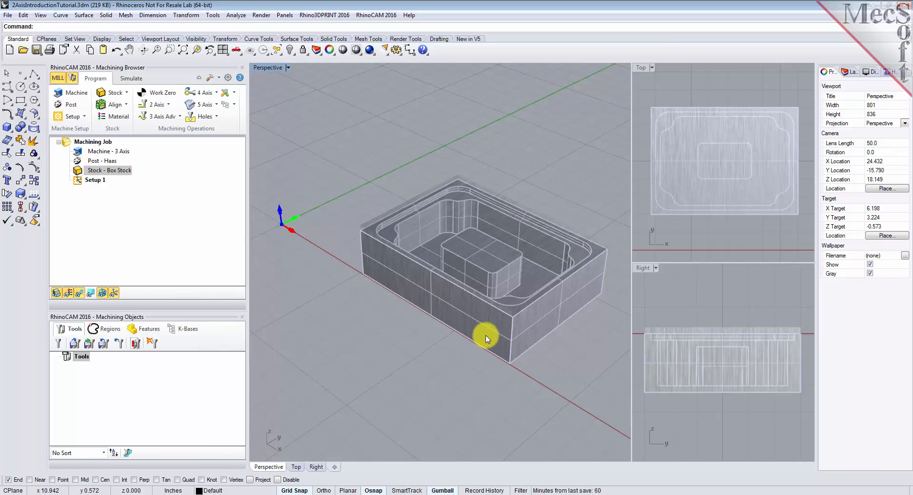
pyautogui.click(68, 296)
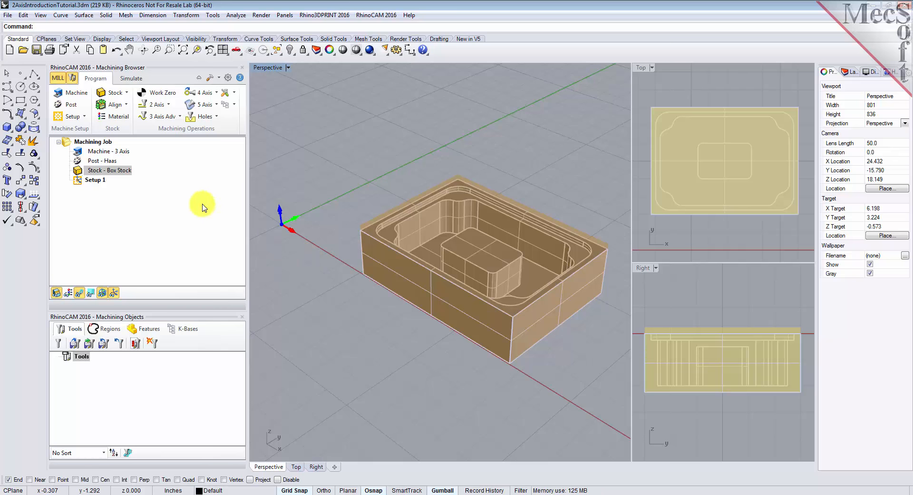
# Step: Set the World Coordinate System origin to the stock box's highest Z face at its South West corner
pyautogui.click(127, 106)
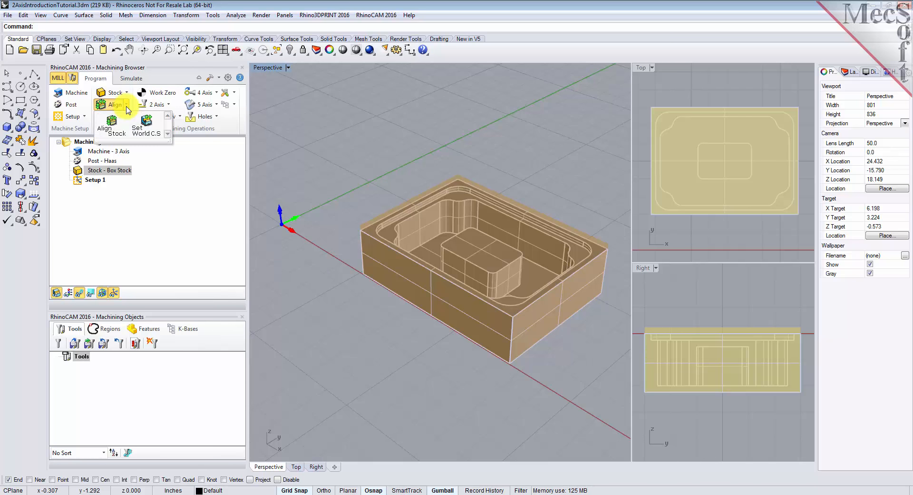
pyautogui.click(158, 135)
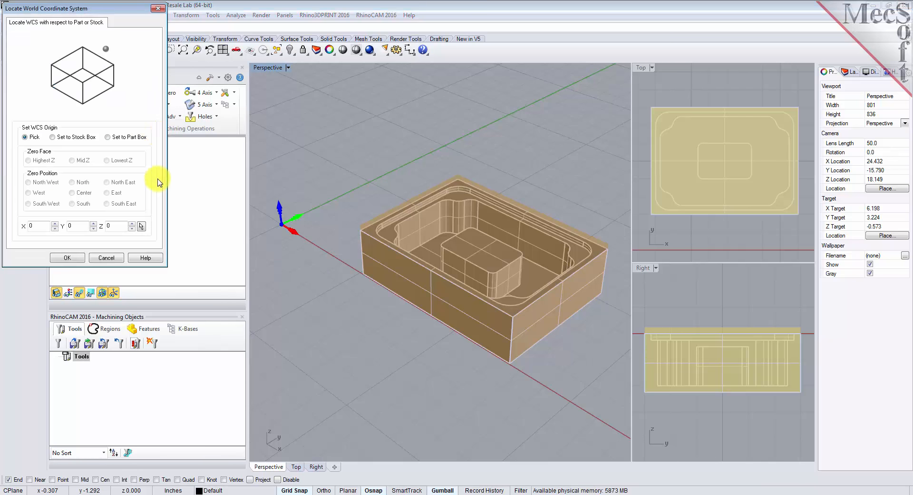
pyautogui.click(53, 137)
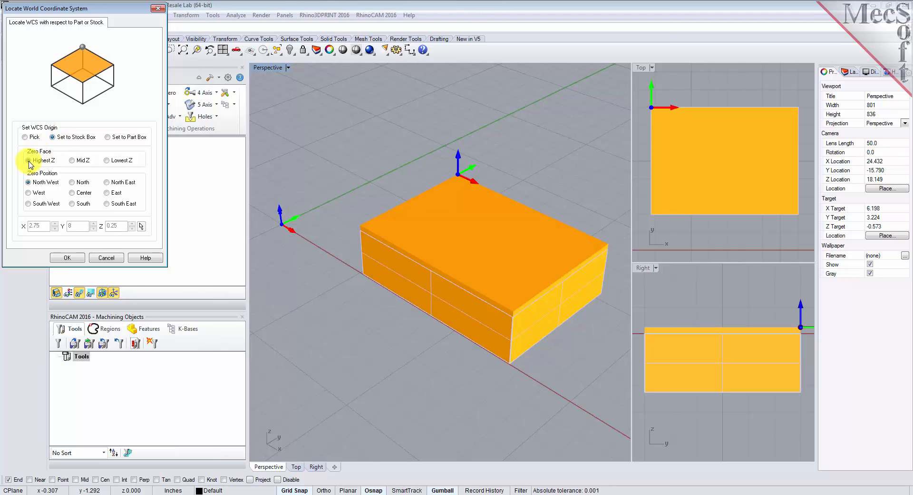
pyautogui.click(29, 182)
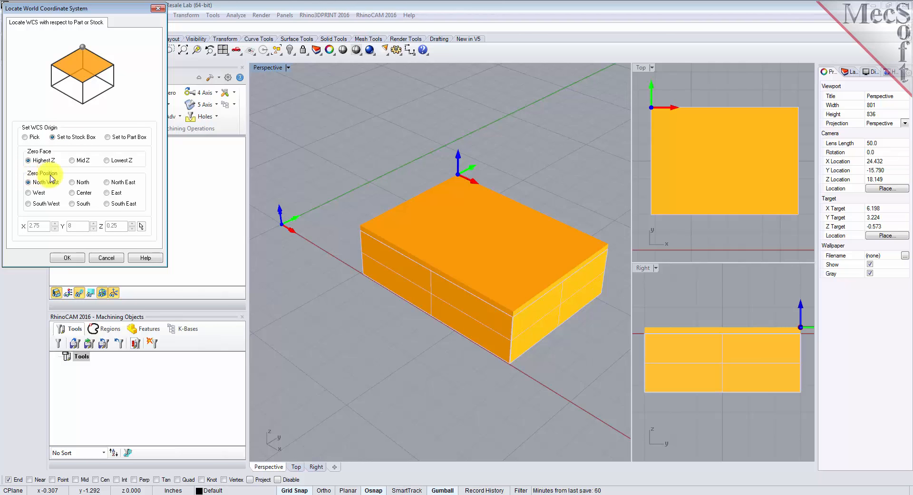
pyautogui.click(28, 204)
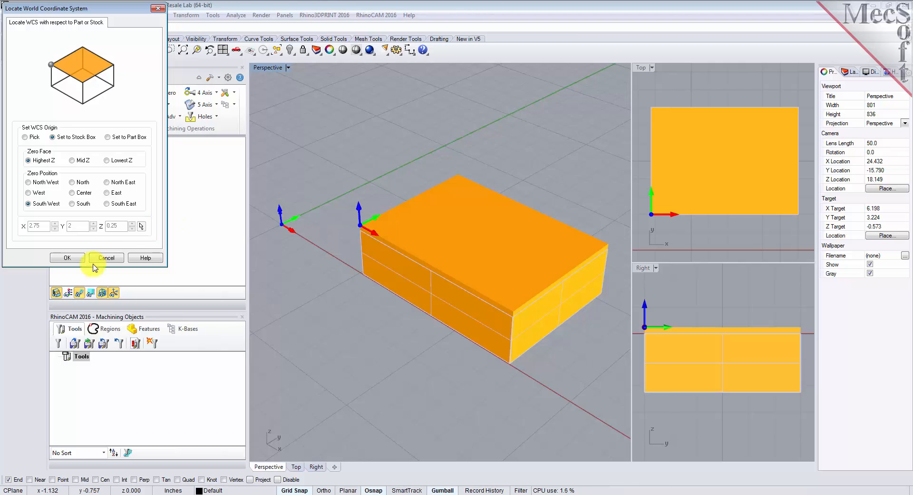
pyautogui.click(78, 261)
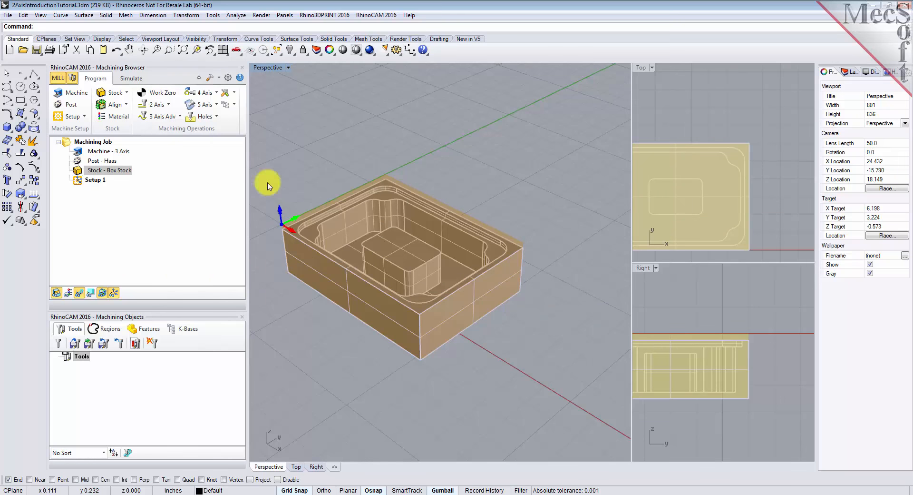
# Step: Load the tools from the 2AxisIntroductionTutorial.vkb knowledge base library
pyautogui.click(183, 50)
pyautogui.moveTo(361, 347)
pyautogui.mouseDown(button='right')
pyautogui.moveTo(366, 322)
pyautogui.moveTo(367, 348)
pyautogui.mouseUp(button='right')
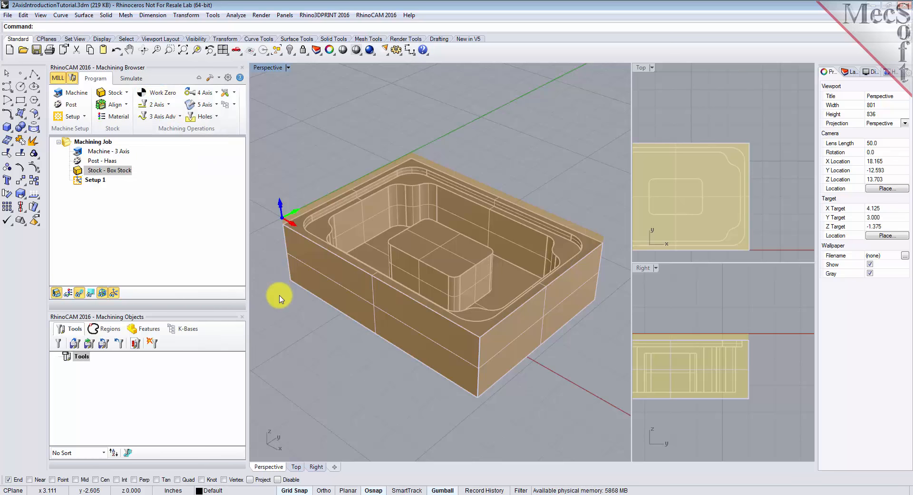
pyautogui.click(81, 349)
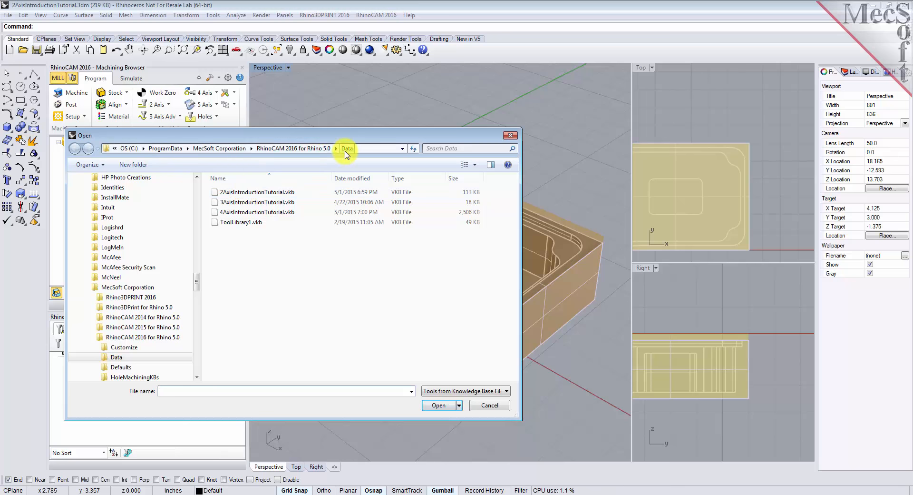
pyautogui.doubleClick(242, 193)
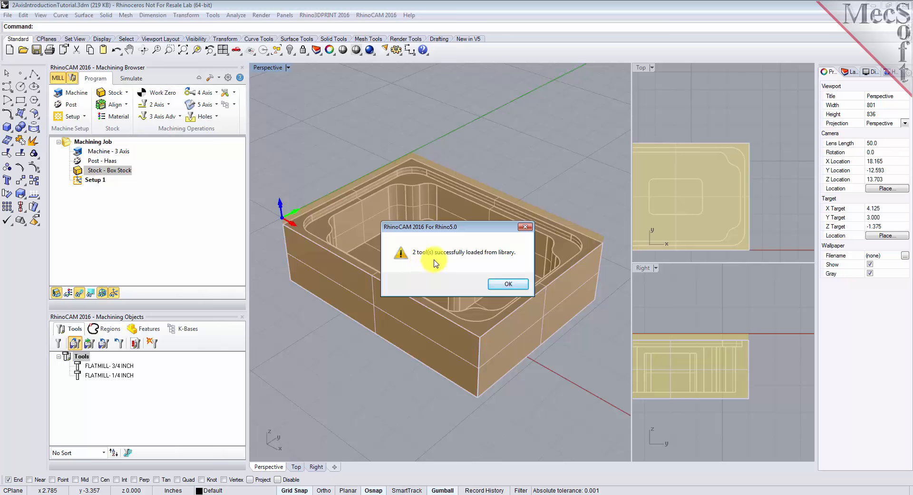
pyautogui.click(509, 284)
# Step: Inspect the properties and feeds and speeds of the 3/4 inch and 1/4 inch flat mills
pyautogui.click(98, 367)
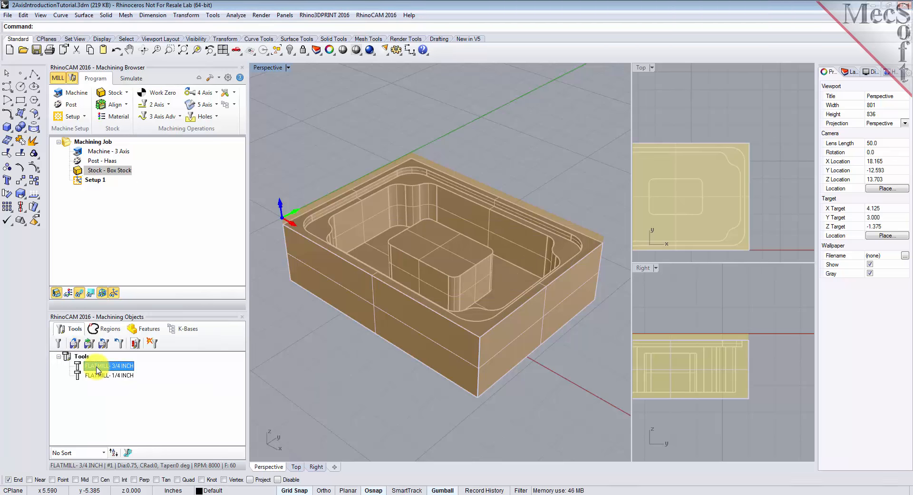
pyautogui.click(103, 376)
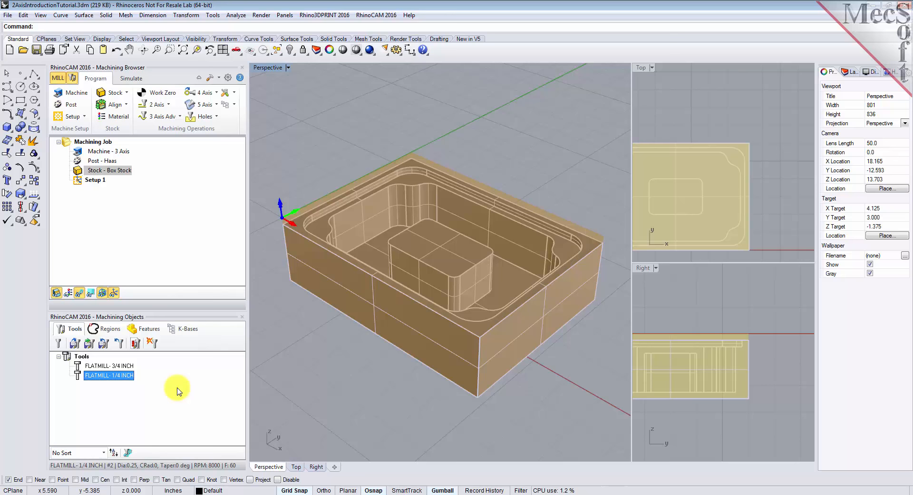
pyautogui.doubleClick(110, 367)
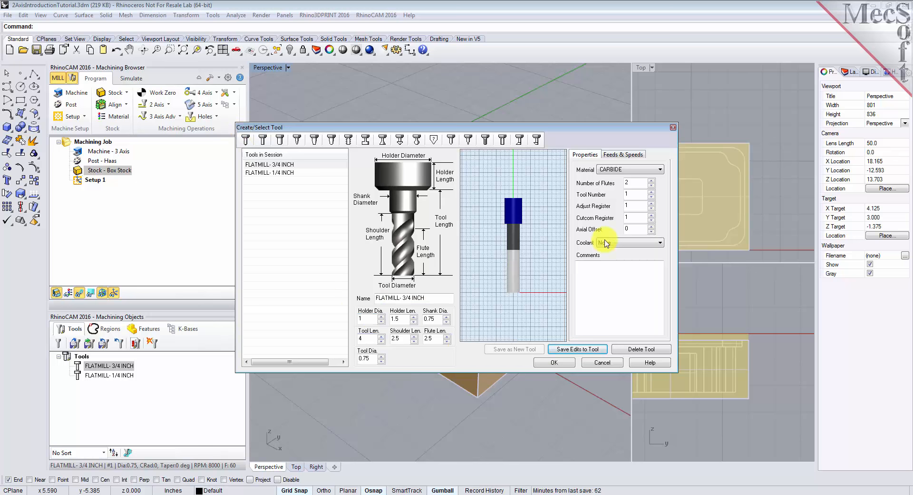
pyautogui.click(621, 155)
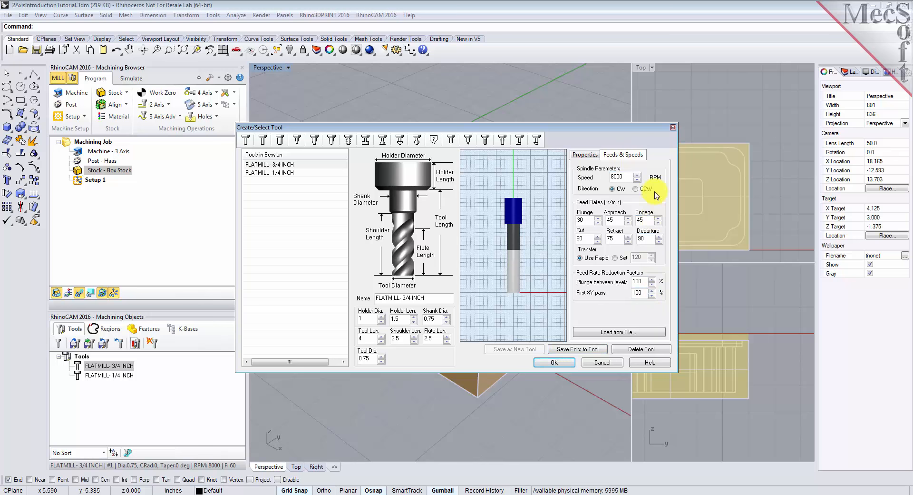
pyautogui.click(284, 164)
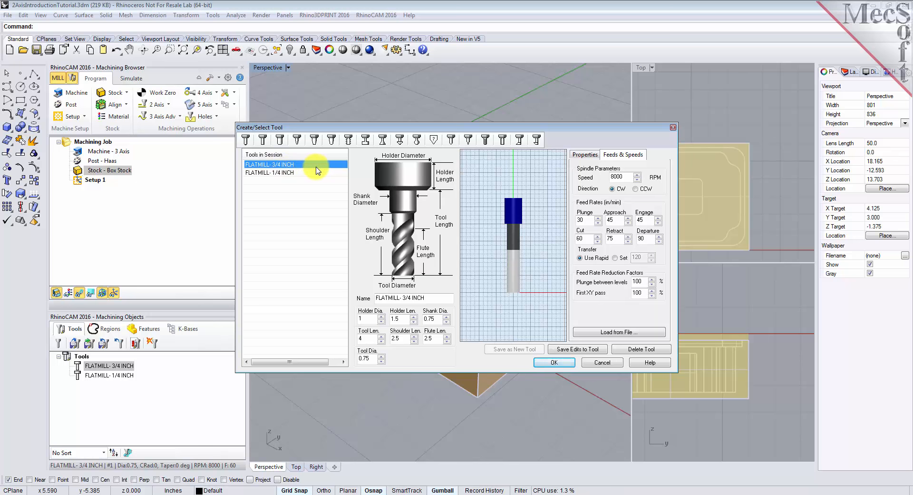
pyautogui.click(295, 173)
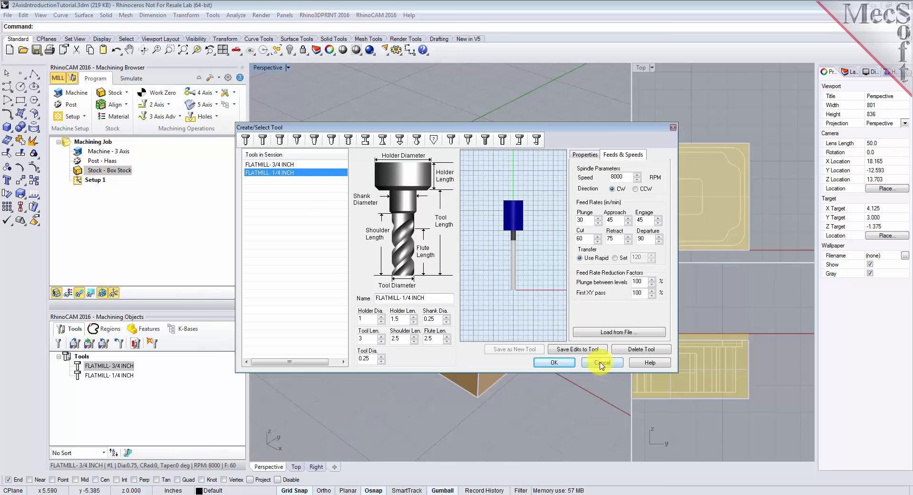
pyautogui.click(554, 362)
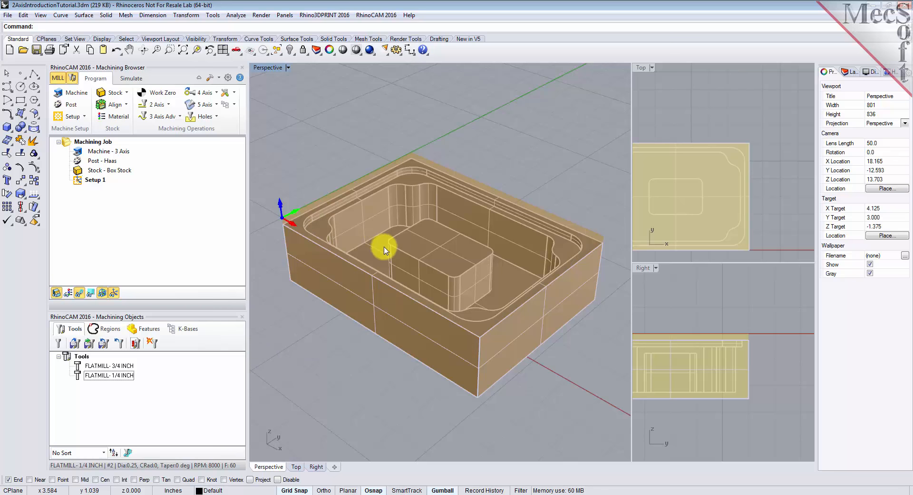
# Step: Set the flat area region selection filter to ignore all inner regions
pyautogui.click(663, 297)
pyautogui.moveTo(631, 297); pyautogui.dragTo(622, 297)
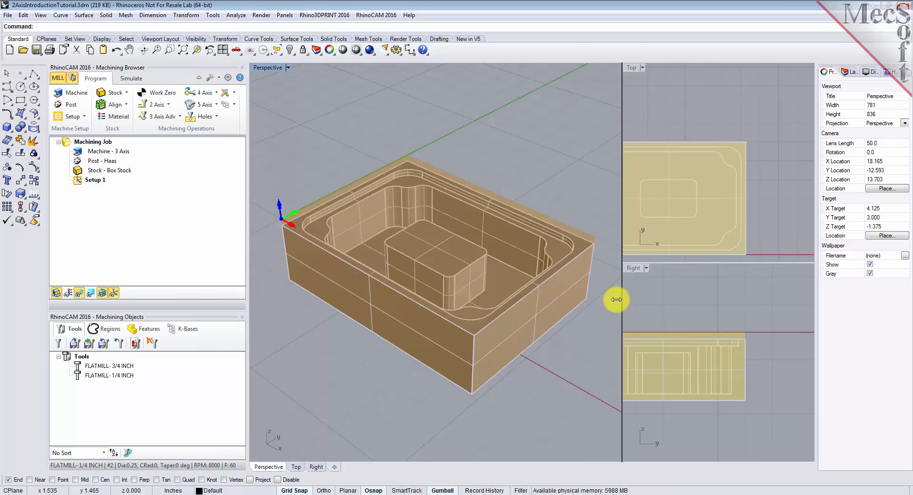
pyautogui.click(117, 331)
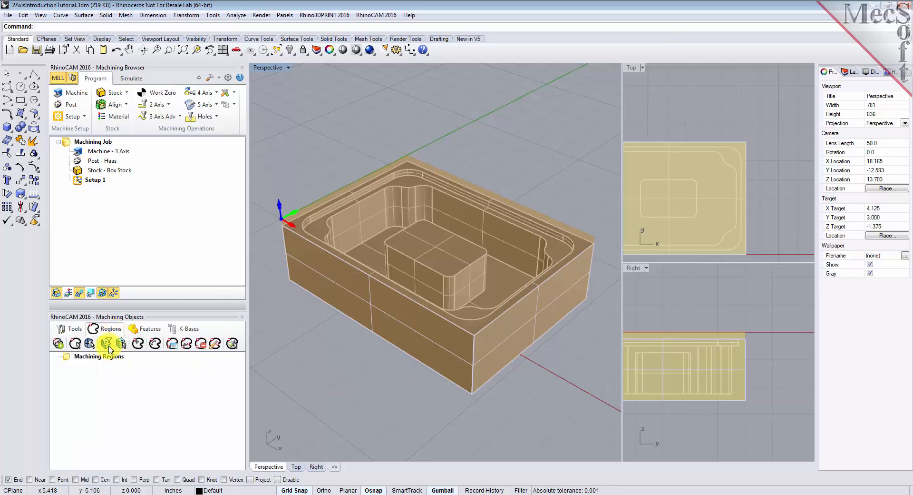
pyautogui.click(107, 345)
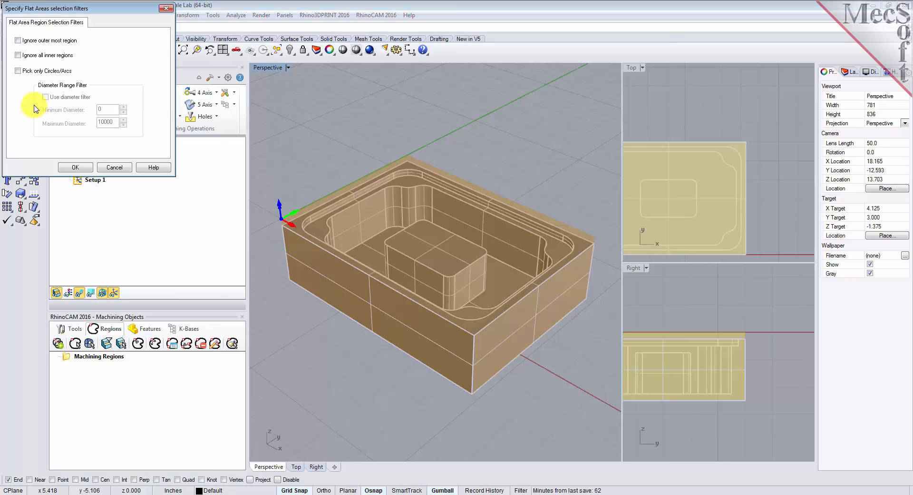
pyautogui.click(18, 56)
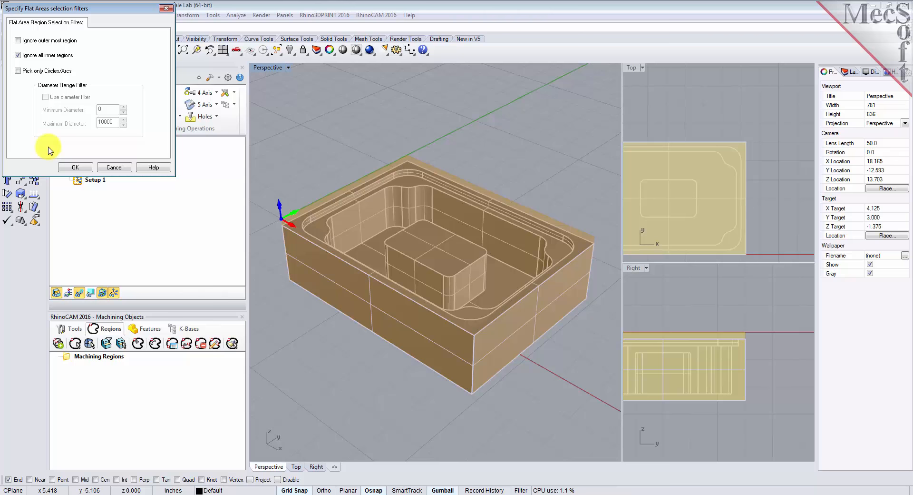
pyautogui.click(75, 167)
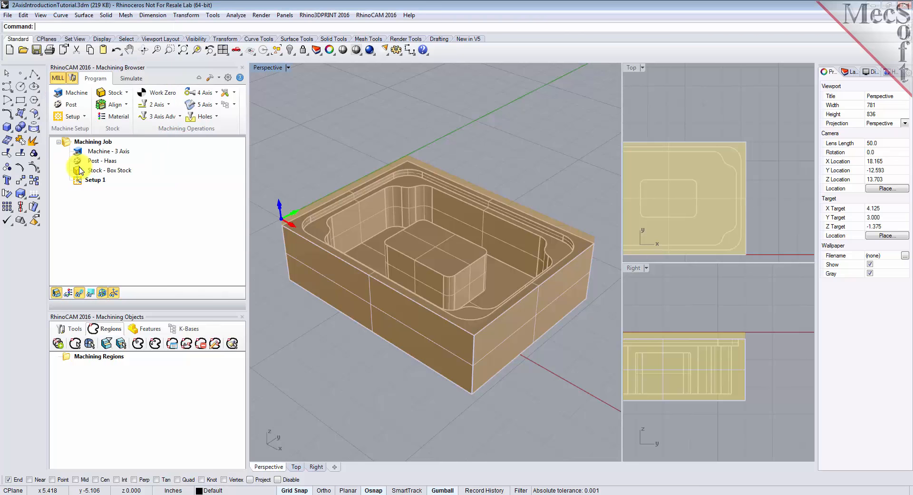
# Step: Select the part's top flat face as a flat area machining region
pyautogui.click(125, 346)
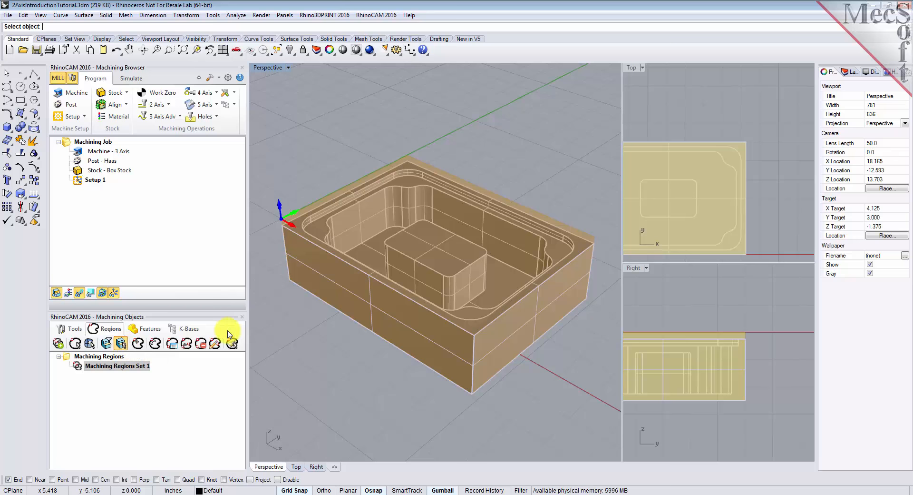
pyautogui.click(299, 228)
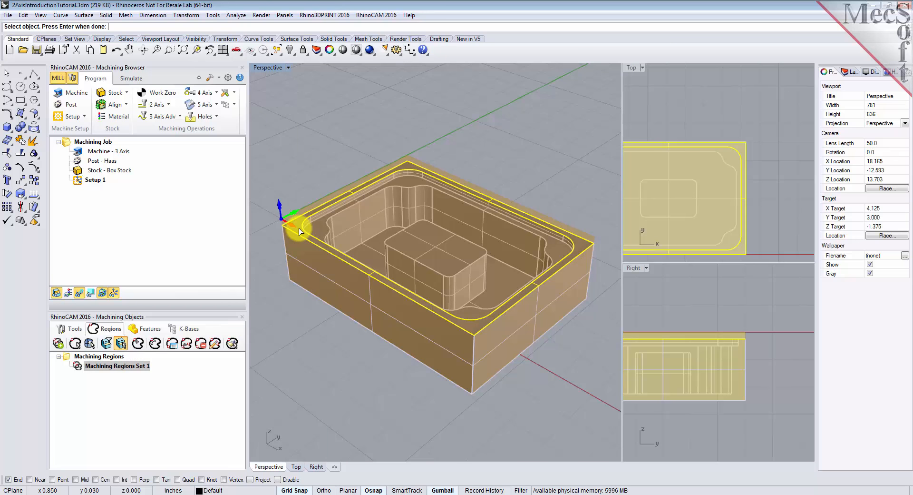
pyautogui.press('Return')
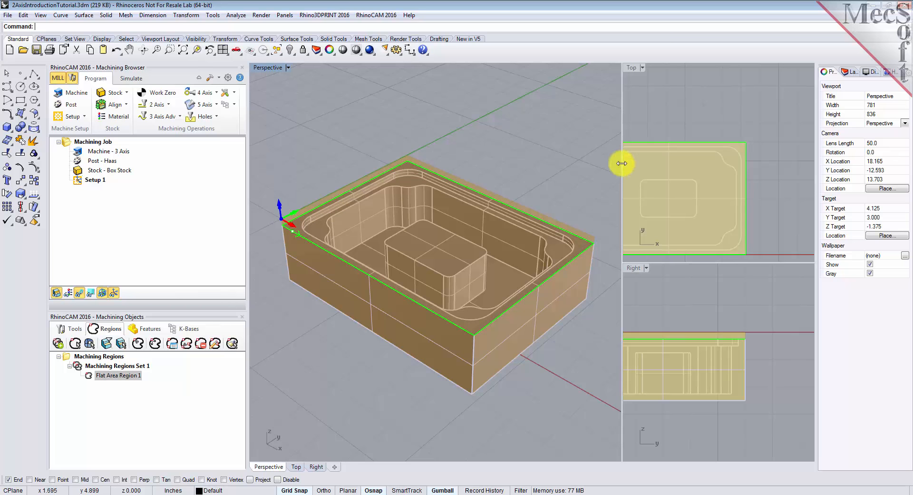
# Step: Select the pocket's flat ledge face as a second flat area machining region
pyautogui.click(659, 124)
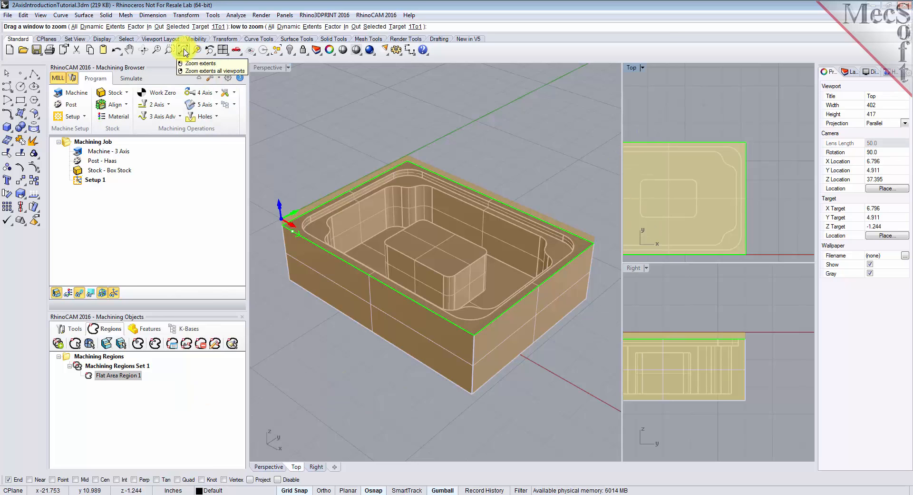
pyautogui.click(183, 49)
pyautogui.click(634, 306)
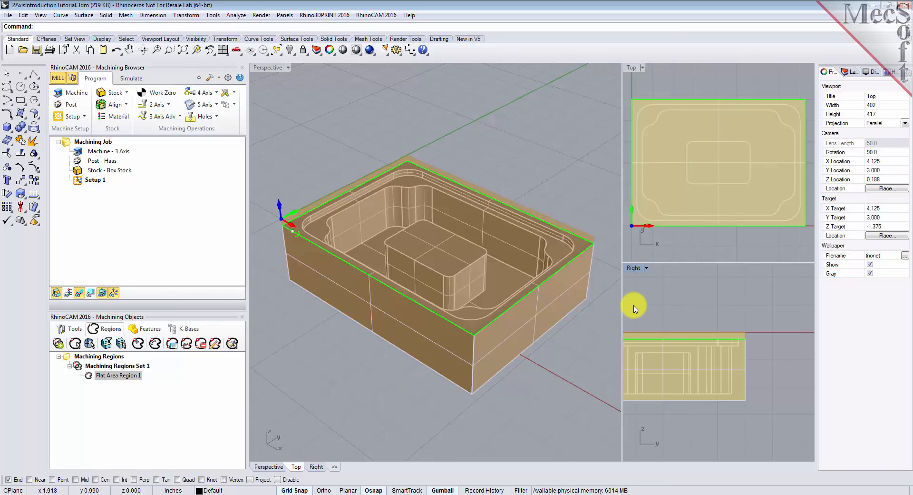
pyautogui.click(183, 50)
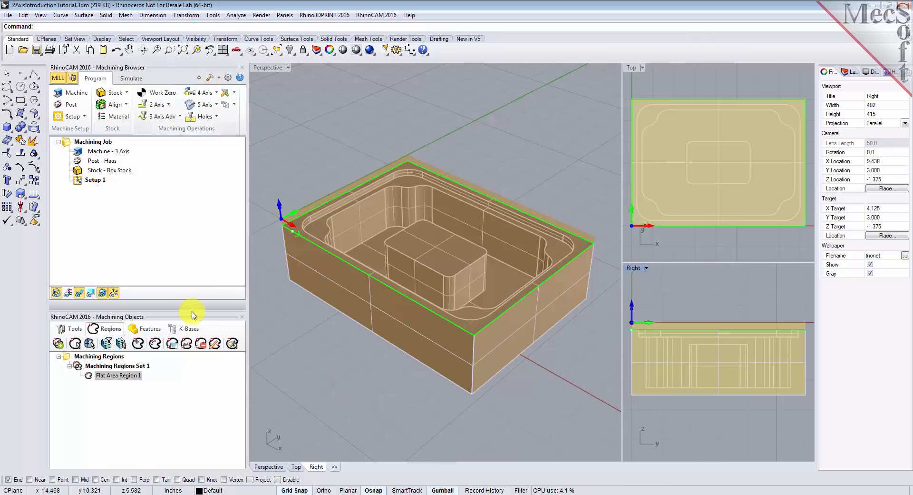
pyautogui.click(91, 376)
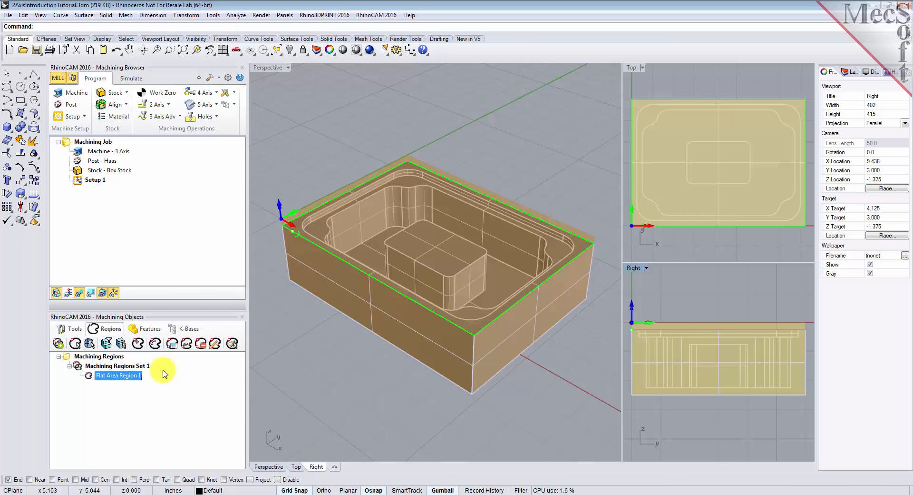
pyautogui.click(121, 344)
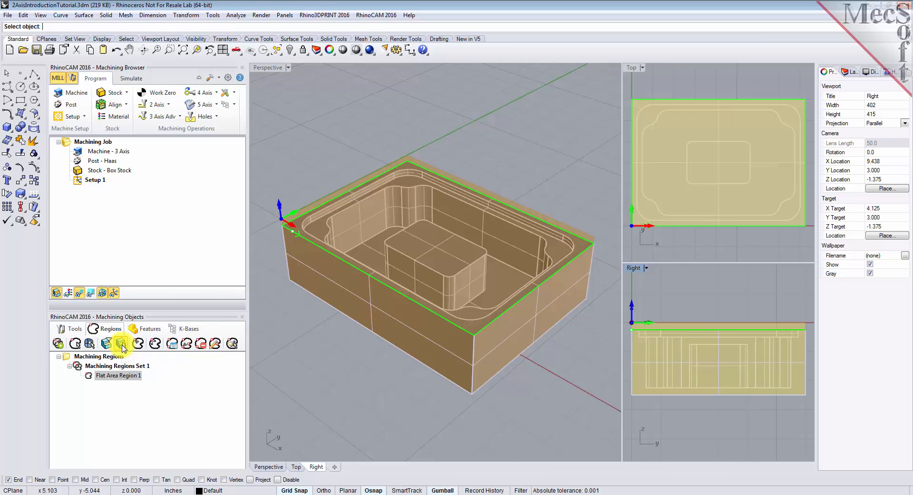
pyautogui.click(320, 227)
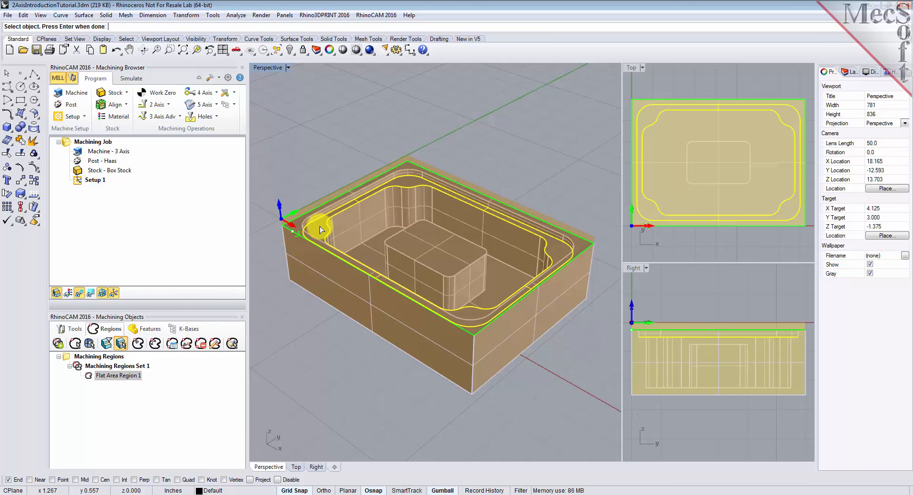
pyautogui.press('Return')
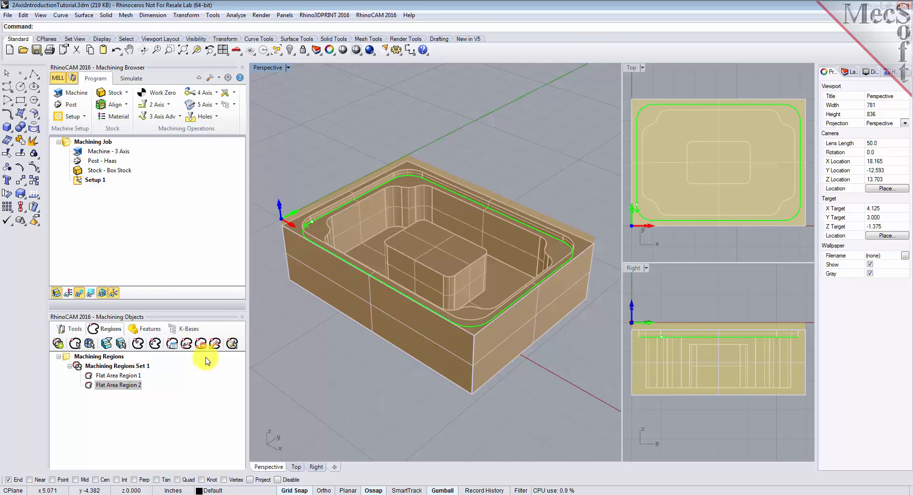
# Step: Change the flat area region selection filter to ignore only the outermost region
pyautogui.click(101, 385)
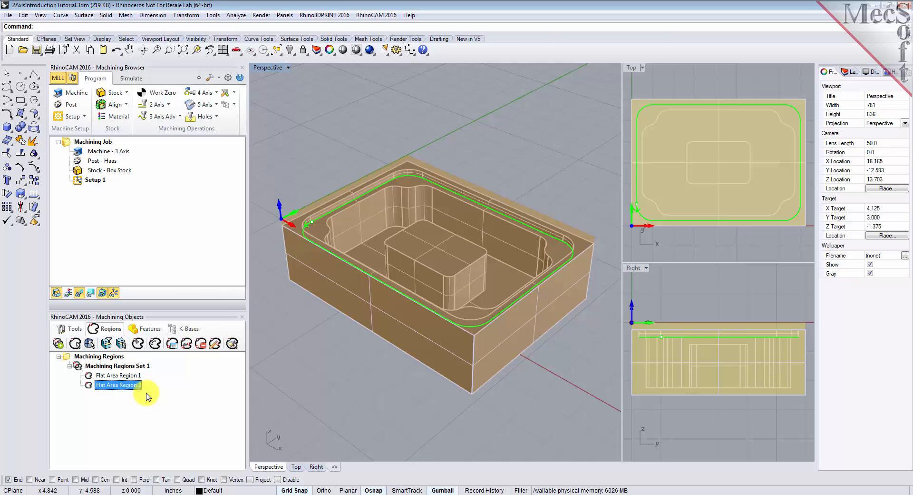
pyautogui.click(107, 343)
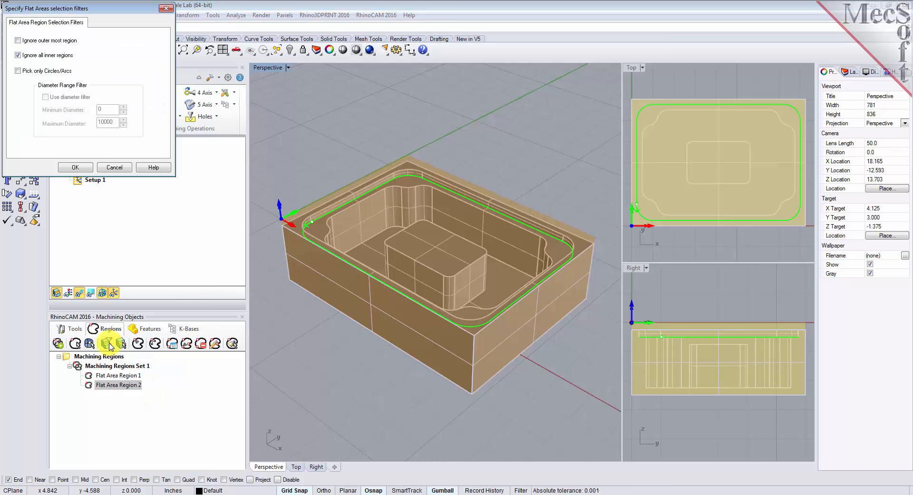
pyautogui.click(18, 40)
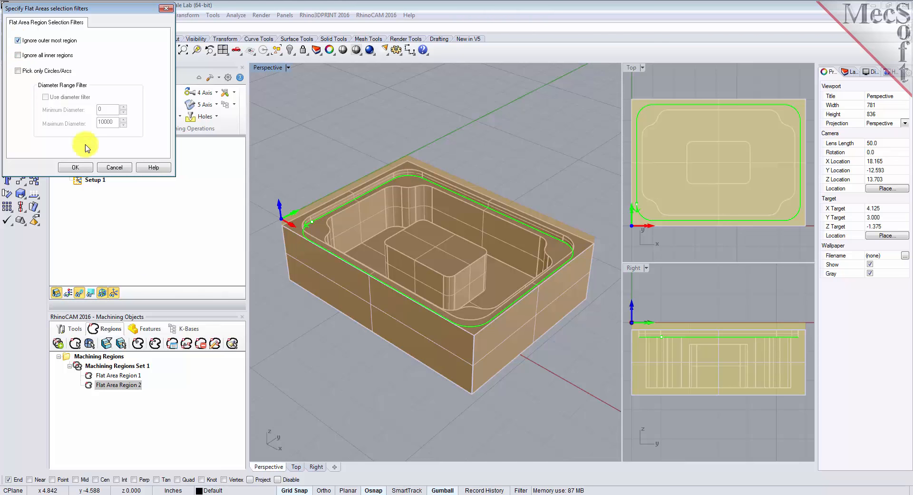
pyautogui.click(75, 167)
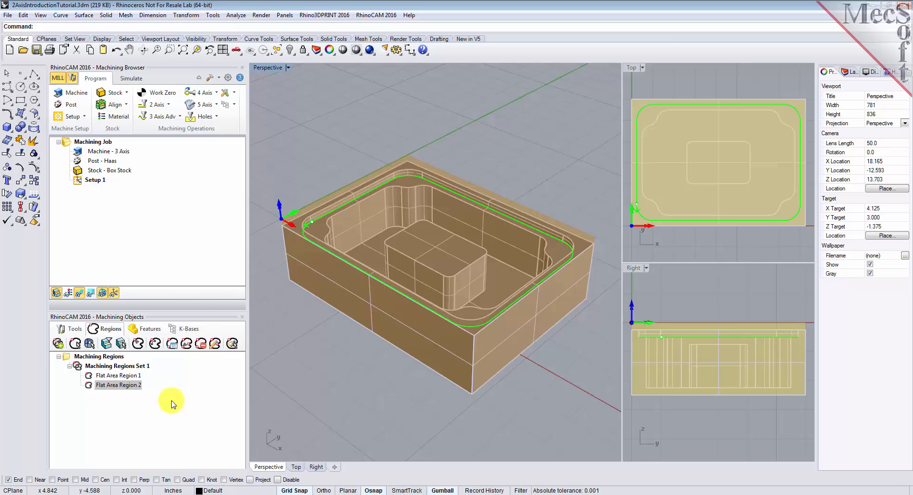
# Step: Select the pocket's ledge face as a third flat area region, then compare the three regions in the list
pyautogui.click(122, 344)
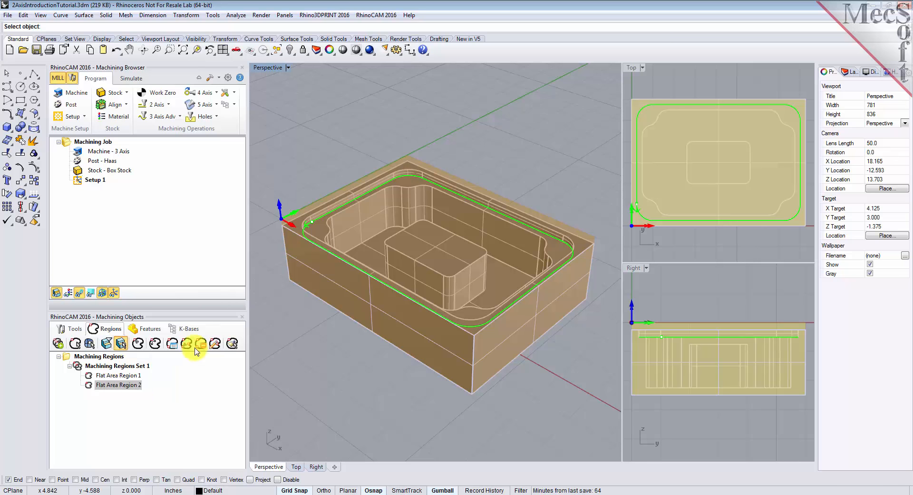
pyautogui.click(324, 230)
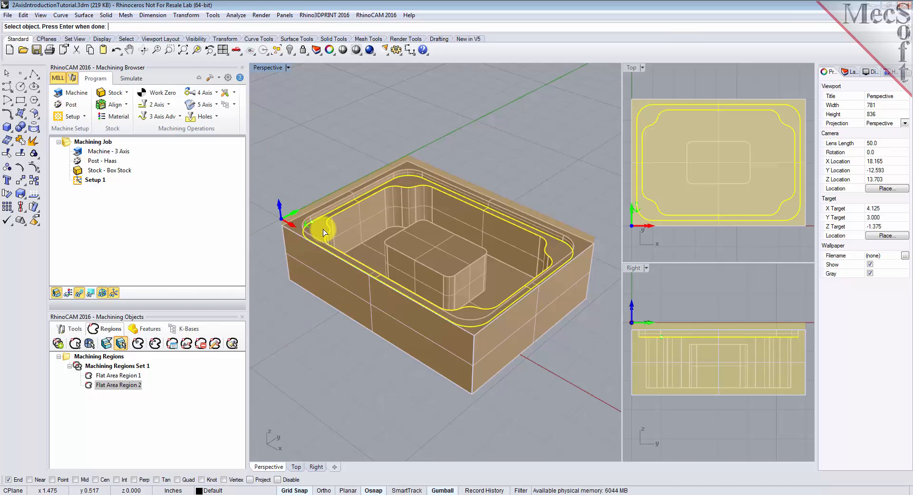
pyautogui.press('Return')
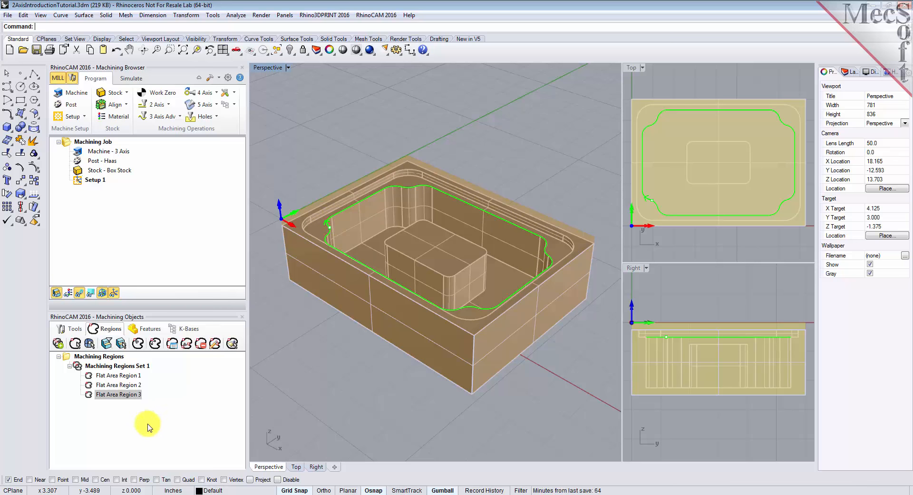
pyautogui.click(86, 395)
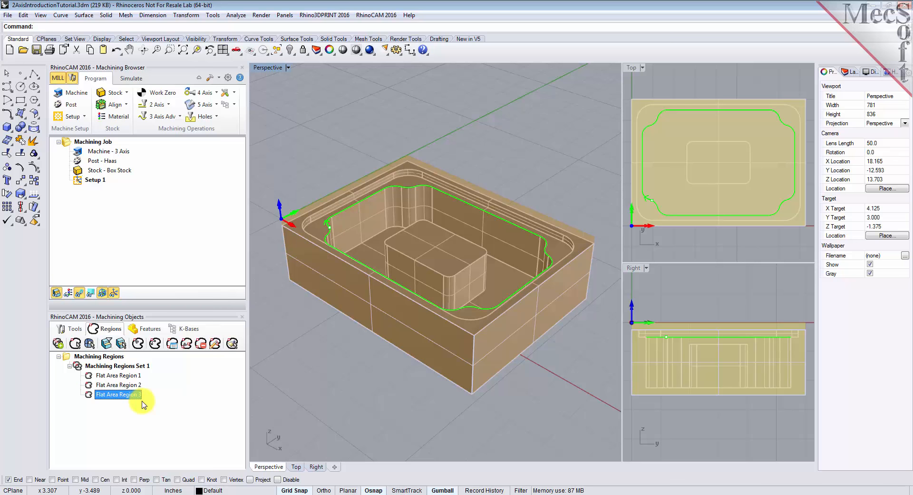
pyautogui.click(127, 377)
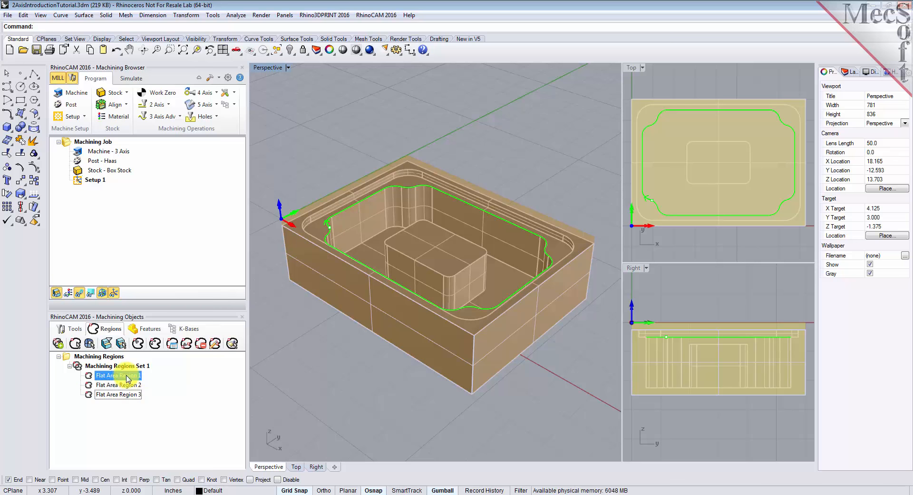
pyautogui.click(127, 386)
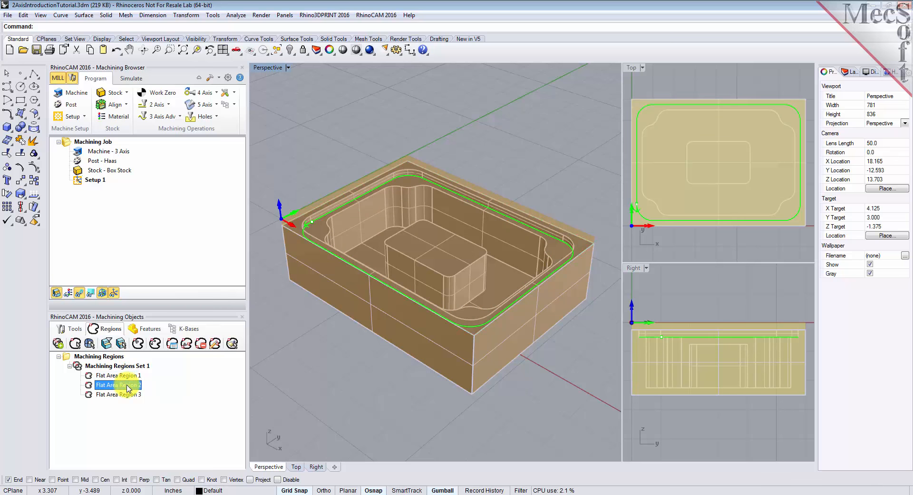
pyautogui.click(132, 394)
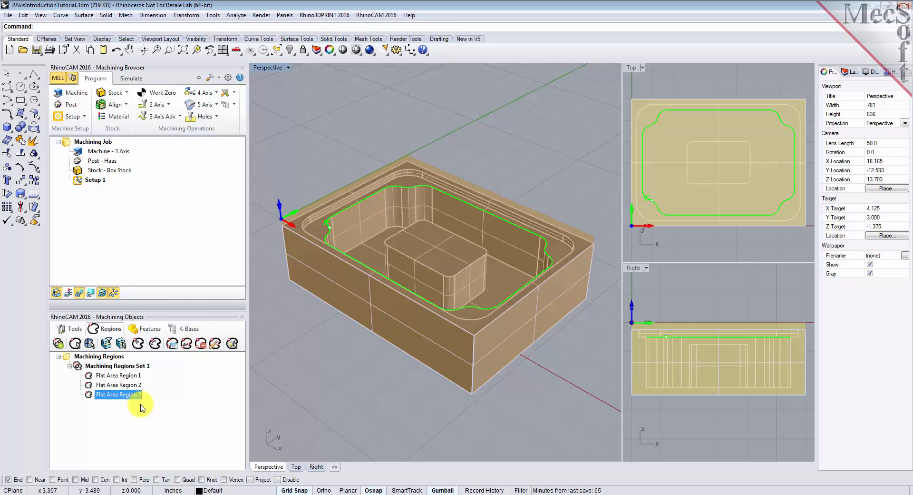
# Step: Create a 2 1/2 Axis Facing operation and add Flat Area Region 1 as its predefined machining region
pyautogui.click(69, 329)
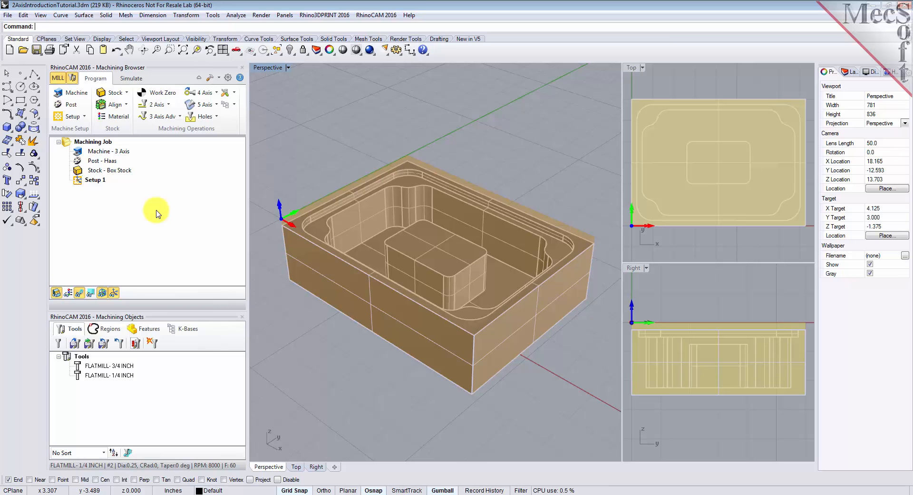
pyautogui.click(169, 104)
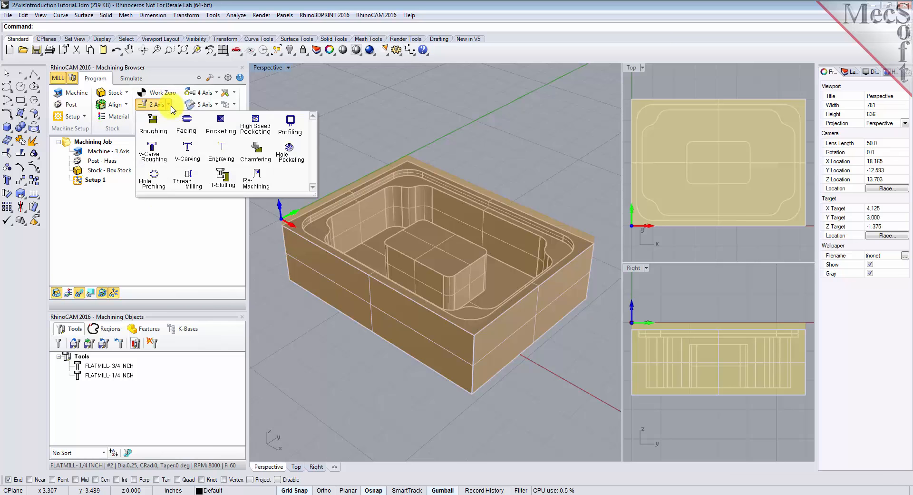
pyautogui.click(186, 126)
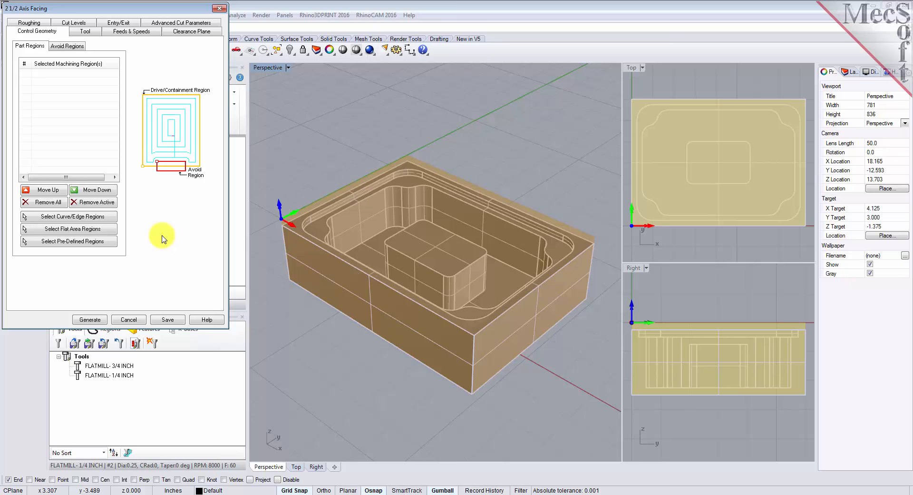
pyautogui.click(78, 241)
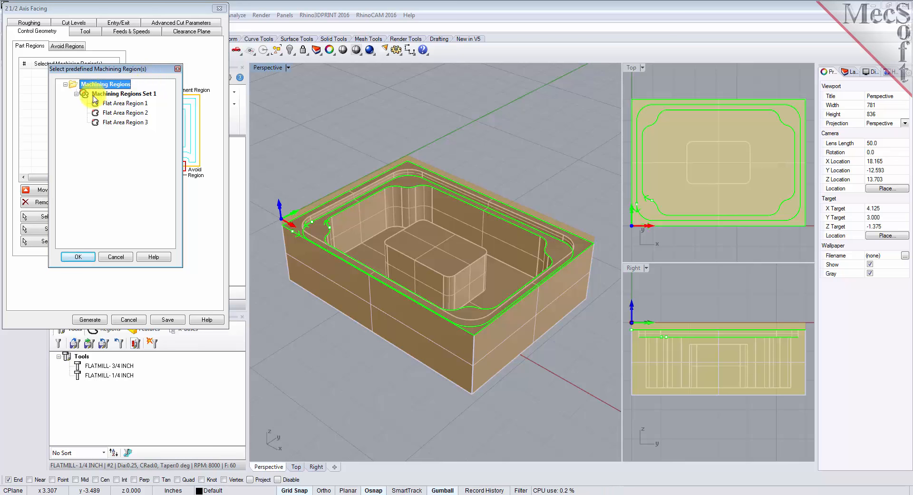
pyautogui.click(143, 94)
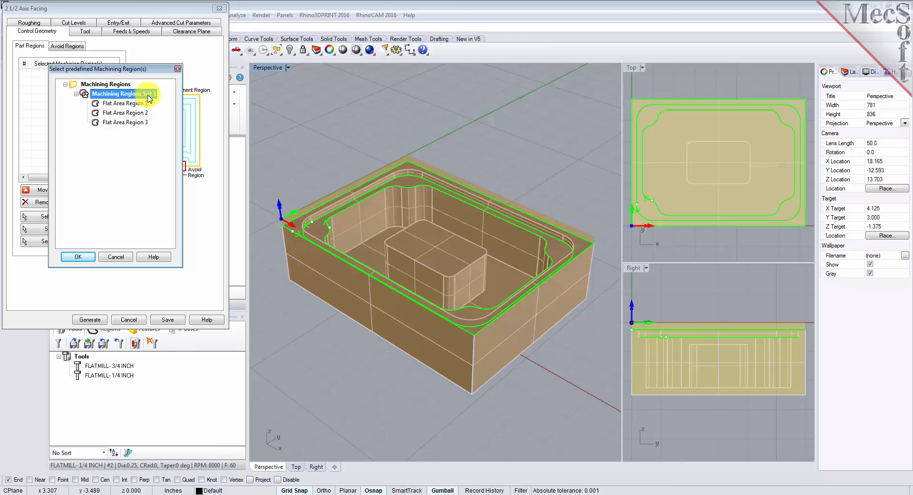
pyautogui.click(142, 103)
pyautogui.click(143, 113)
pyautogui.click(140, 122)
pyautogui.click(128, 103)
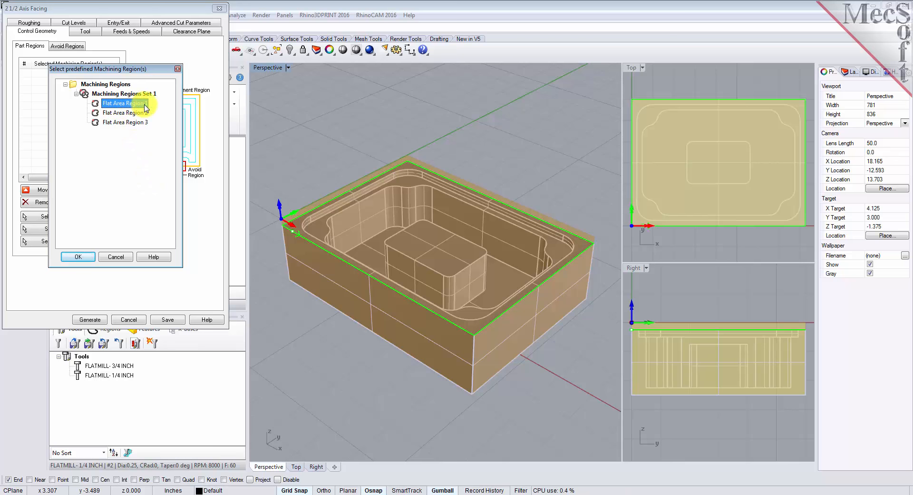
pyautogui.click(76, 256)
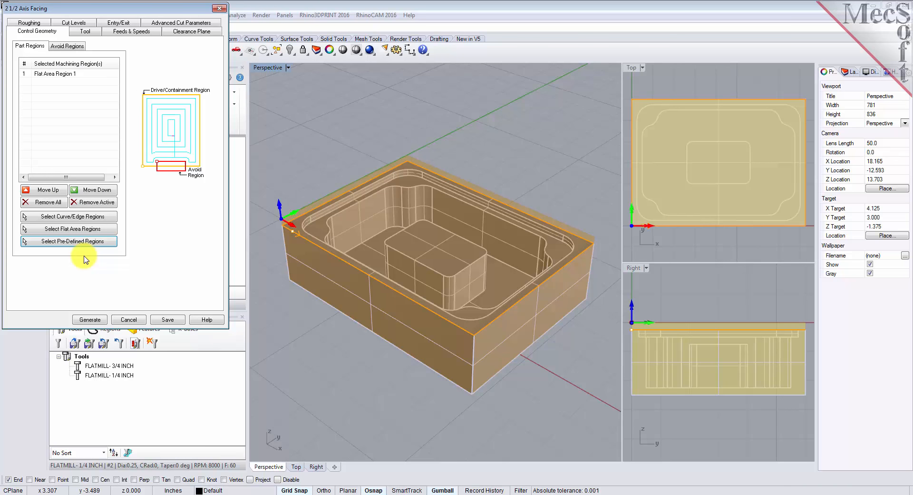
# Step: Assign the 3/4 inch flat mill to the facing operation and load its feeds and speeds from the tool
pyautogui.click(55, 74)
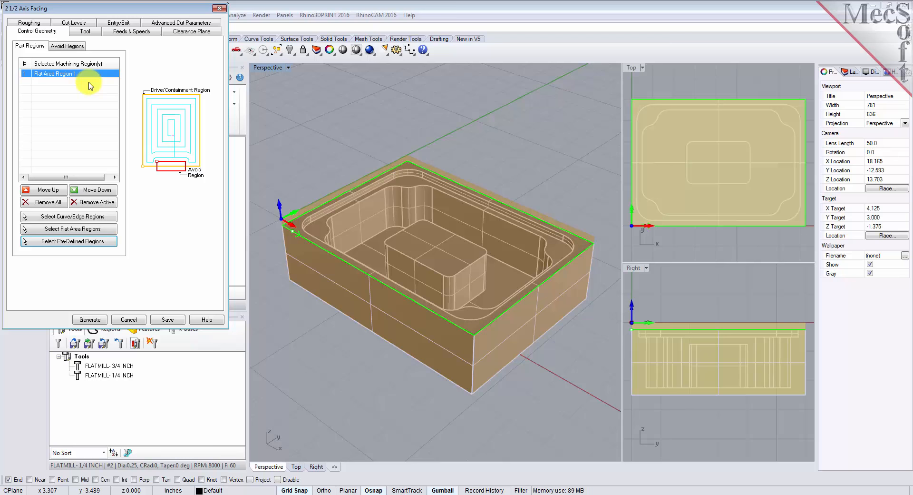
pyautogui.click(91, 31)
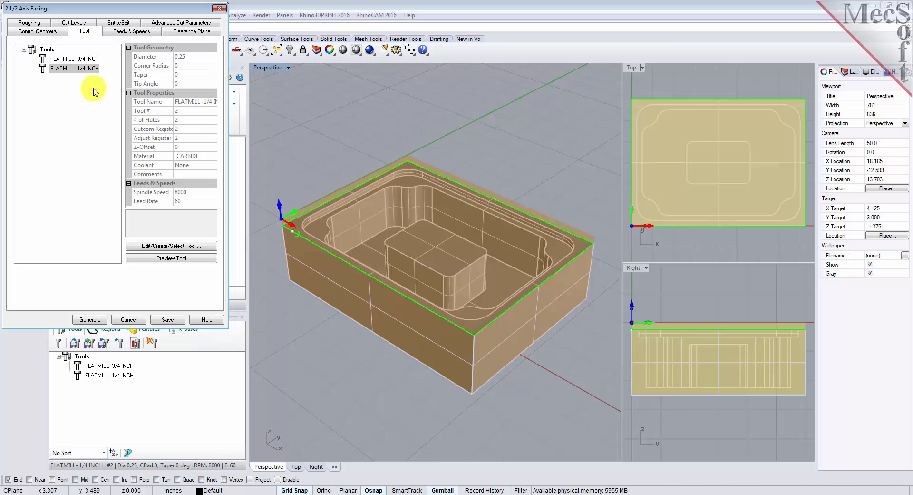
pyautogui.click(47, 61)
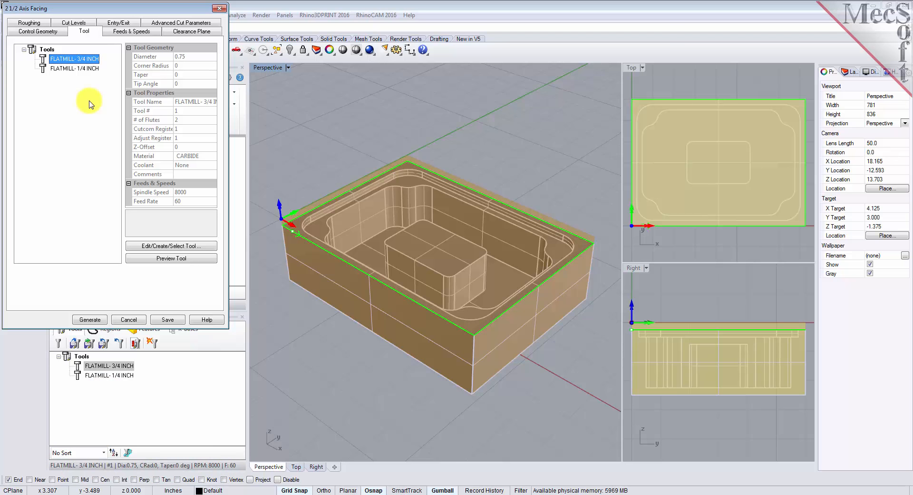
pyautogui.click(135, 32)
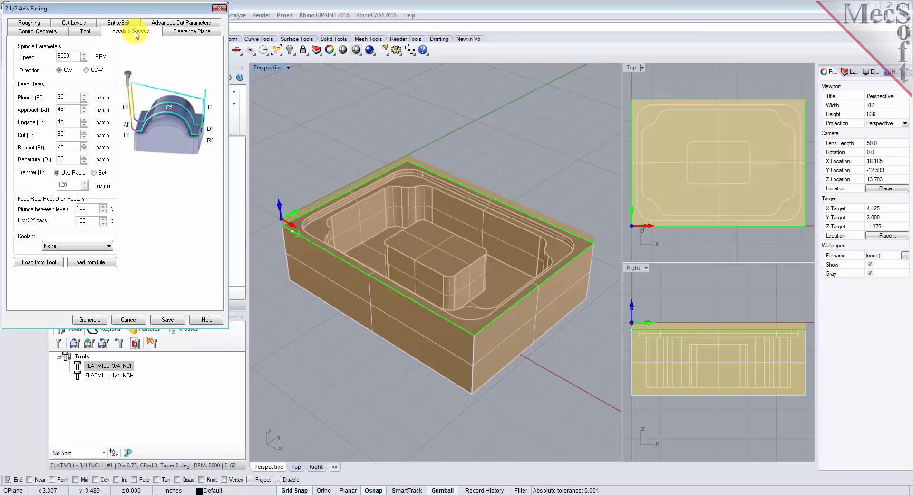
pyautogui.click(44, 263)
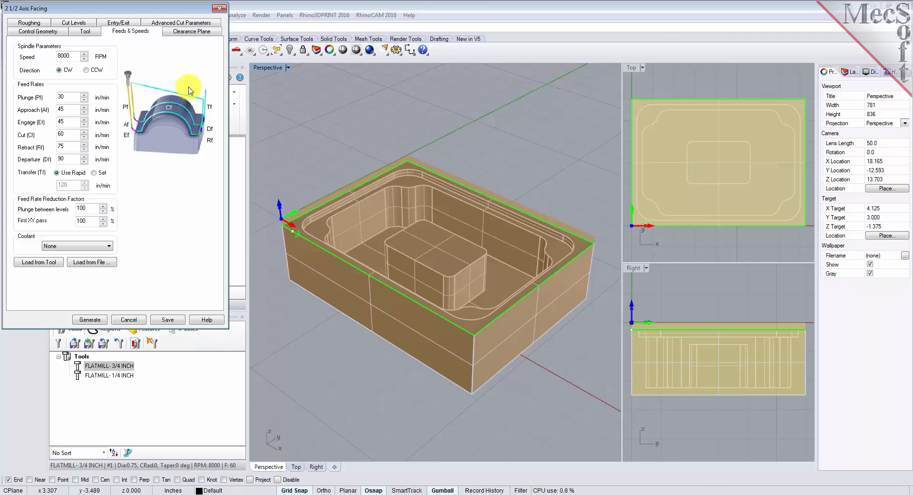
# Step: Set the facing operation's cut transfer method to Clearance Plane
pyautogui.click(193, 33)
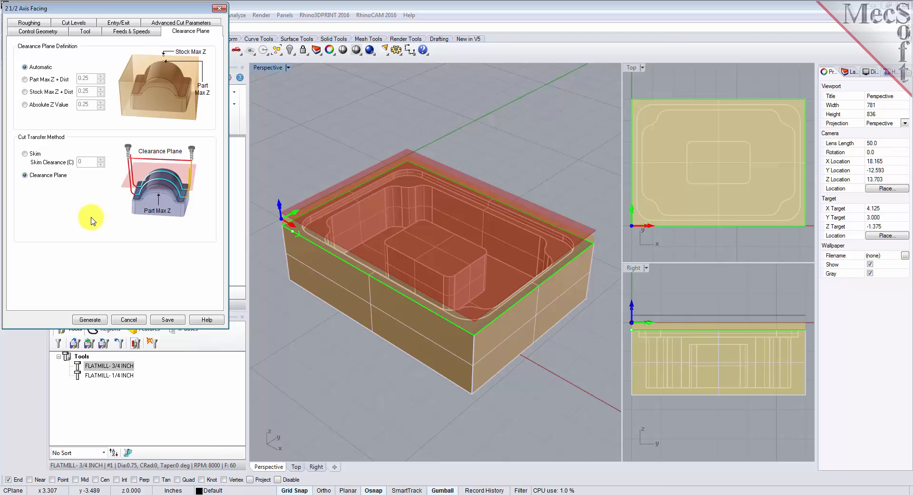
pyautogui.click(24, 176)
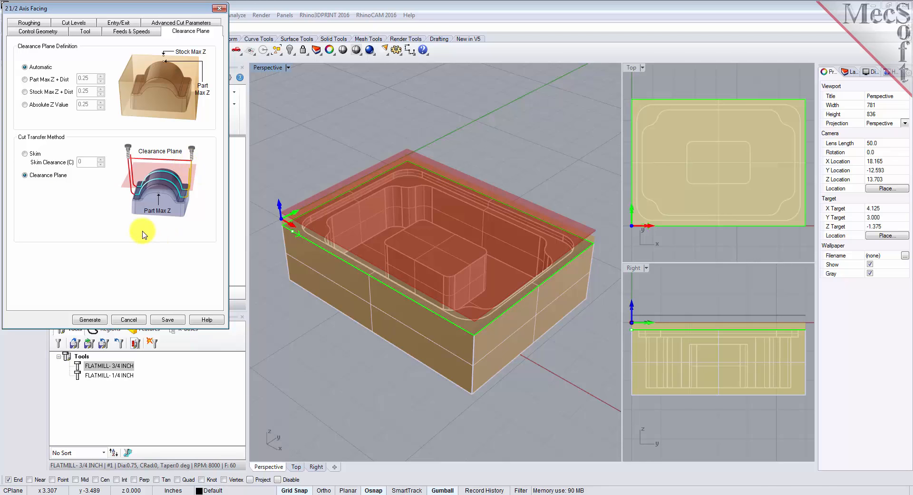
pyautogui.moveTo(432, 391); pyautogui.dragTo(490, 375, button='right')
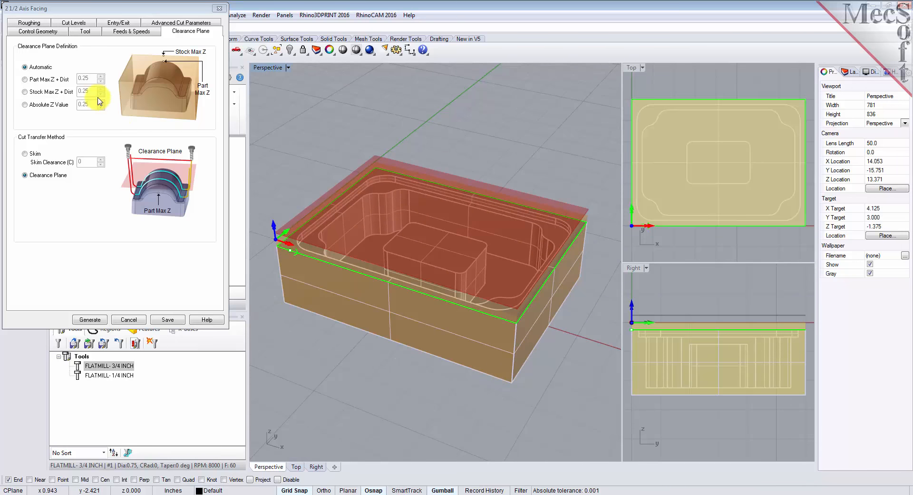
# Step: Choose Island Offset Cuts for the facing pattern and open the stepover percentage of tool diameter for editing
pyautogui.click(36, 24)
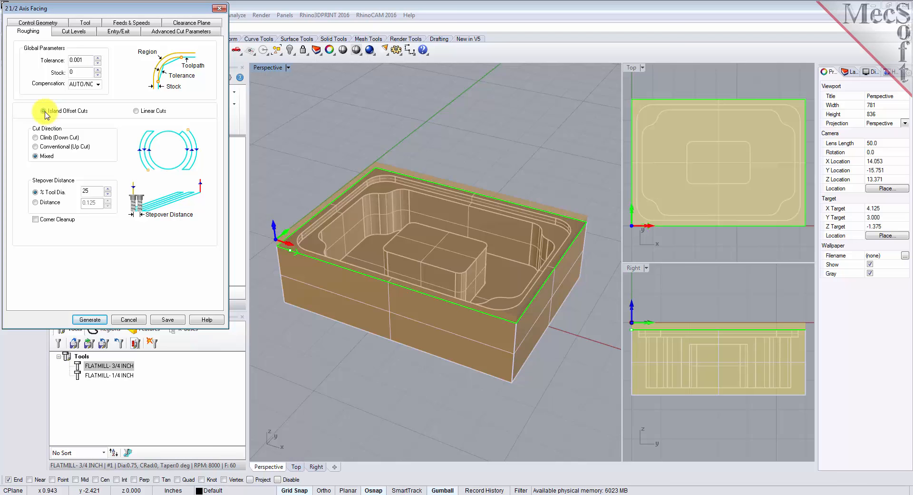
pyautogui.click(43, 111)
pyautogui.doubleClick(77, 190)
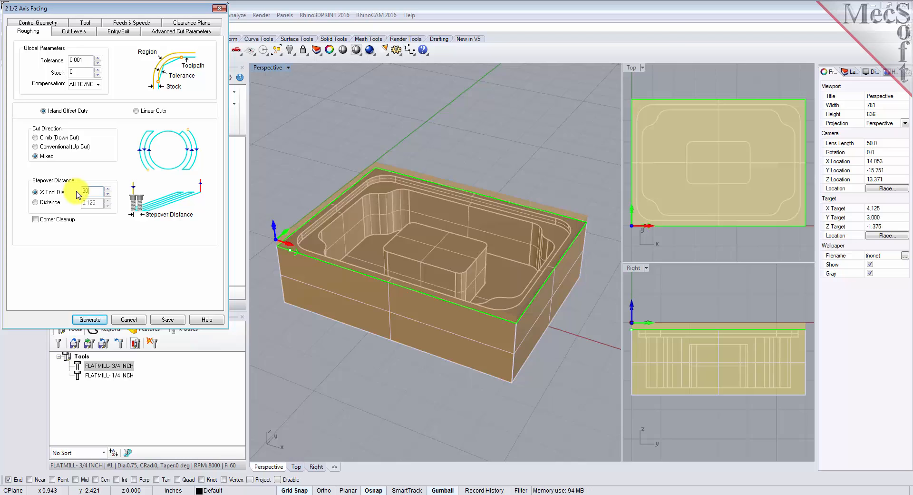
# Step: Place the cut geometry at the bottom and set the total cut depth to 0.25
pyautogui.click(75, 33)
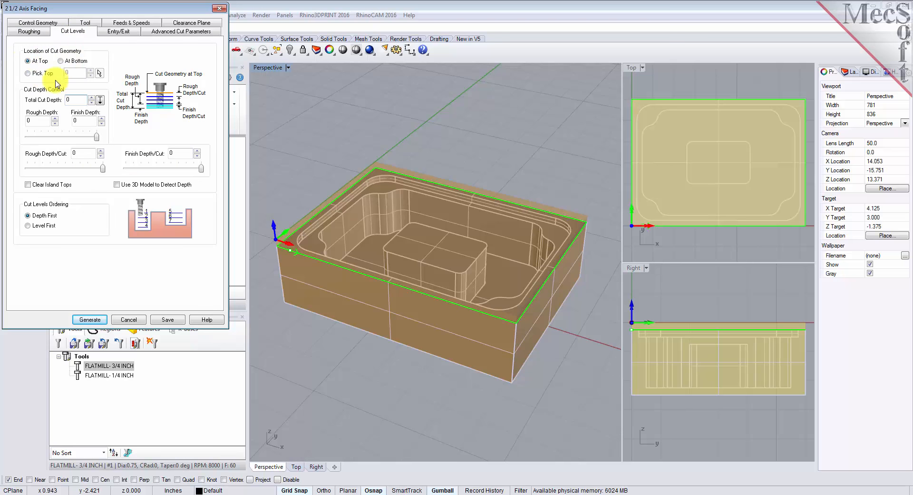
pyautogui.click(60, 61)
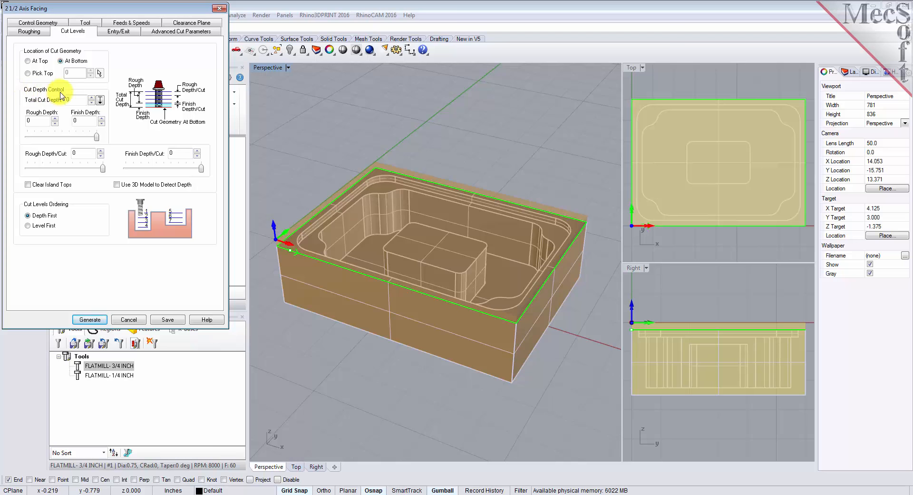
pyautogui.moveTo(73, 101); pyautogui.dragTo(57, 99)
pyautogui.write('.25')
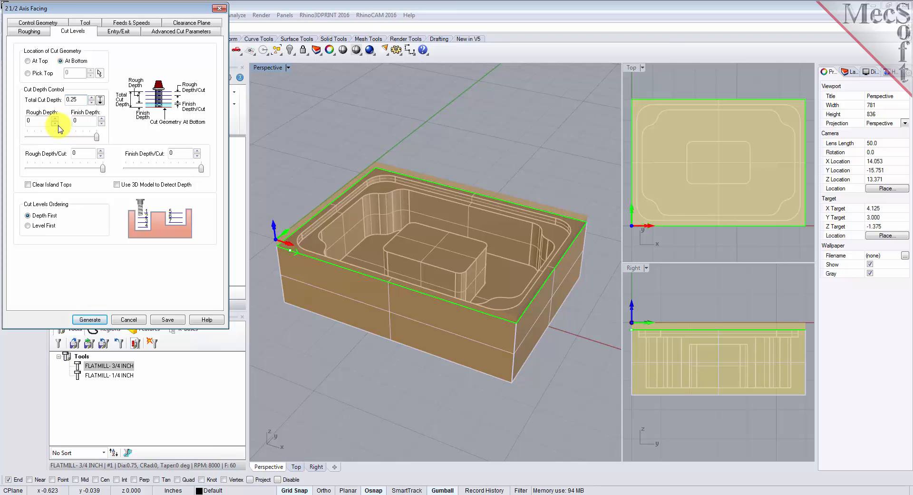
# Step: Set the rough depth to 0.25 and the rough depth per cut to 0.25
pyautogui.click(39, 120)
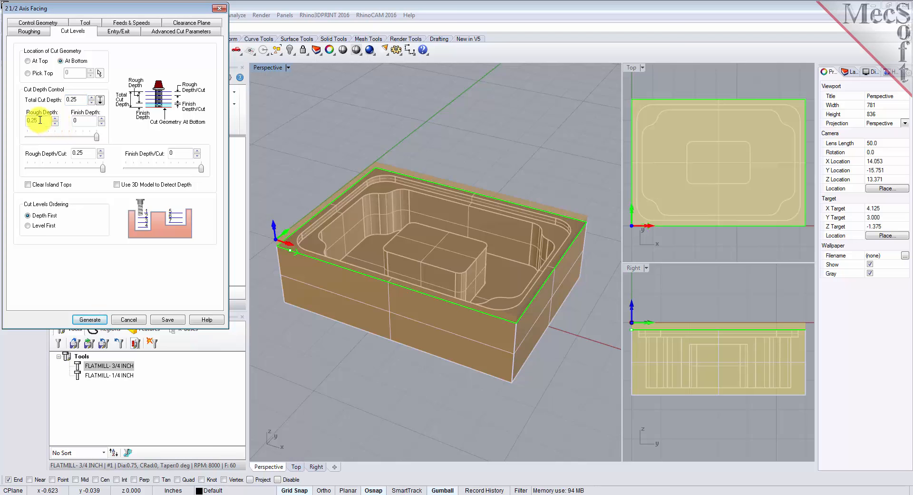
pyautogui.click(83, 122)
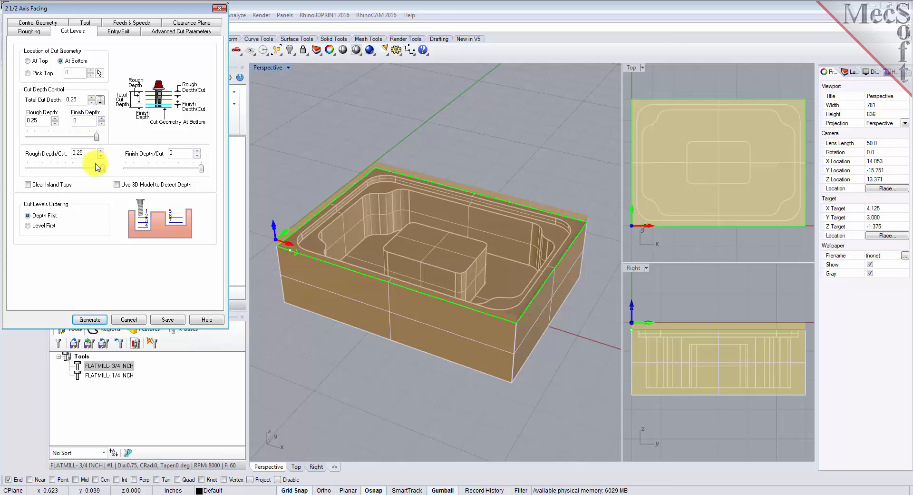
pyautogui.moveTo(96, 138)
pyautogui.mouseDown()
pyautogui.moveTo(48, 142)
pyautogui.moveTo(99, 144)
pyautogui.mouseUp()
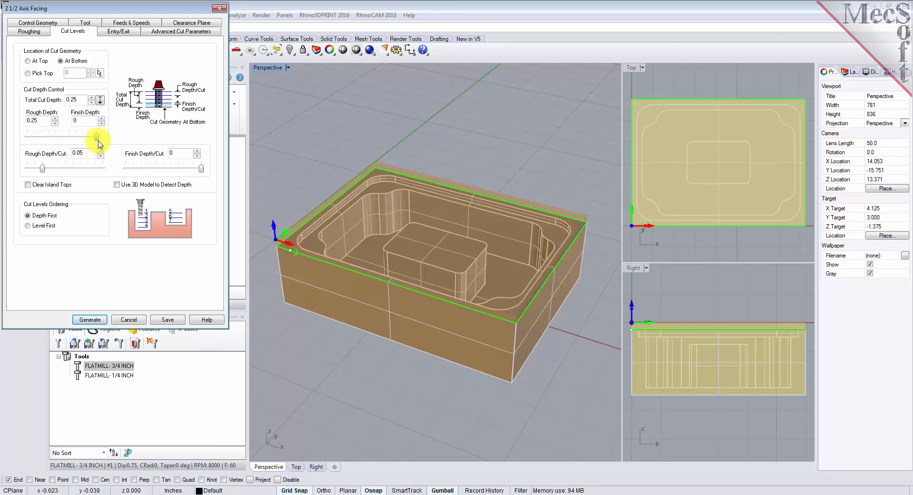
pyautogui.moveTo(41, 169); pyautogui.dragTo(21, 170)
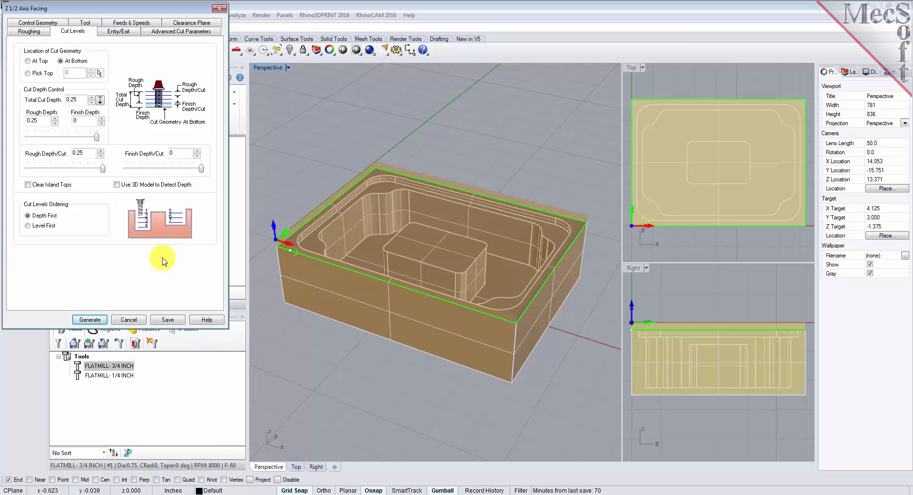
# Step: Generate the 2 1/2 Axis Facing toolpath and toggle its display in the viewport
pyautogui.click(93, 319)
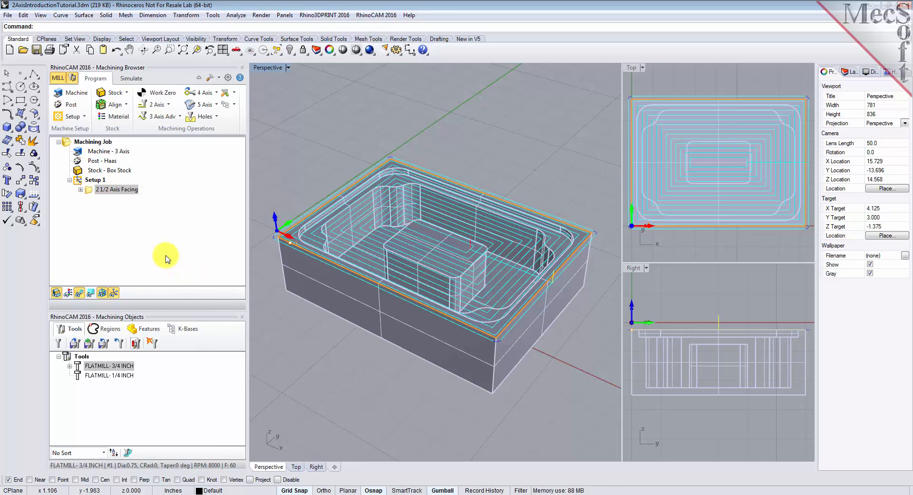
pyautogui.click(81, 295)
pyautogui.click(80, 295)
pyautogui.click(81, 296)
pyautogui.click(80, 296)
pyautogui.moveTo(430, 369)
pyautogui.mouseDown(button='right')
pyautogui.moveTo(426, 382)
pyautogui.moveTo(427, 312)
pyautogui.moveTo(413, 373)
pyautogui.moveTo(438, 367)
pyautogui.mouseUp(button='right')
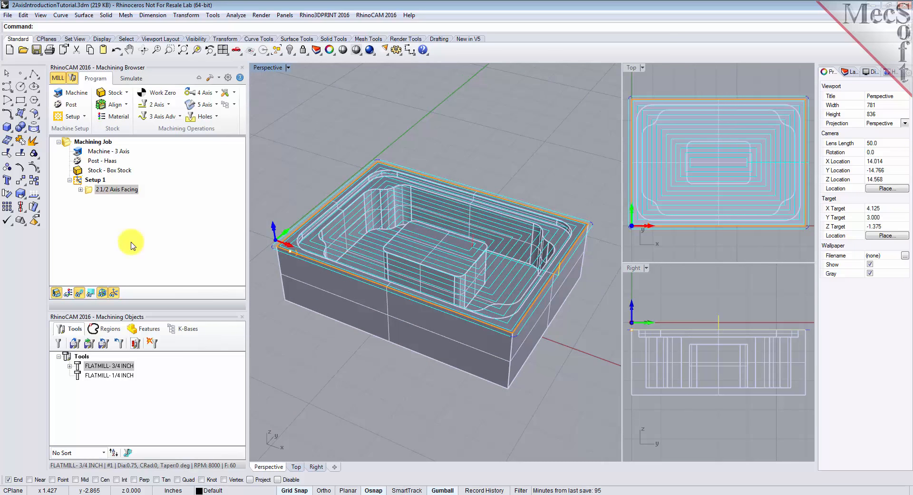
# Step: Hide the part model in the simulation view
pyautogui.click(132, 80)
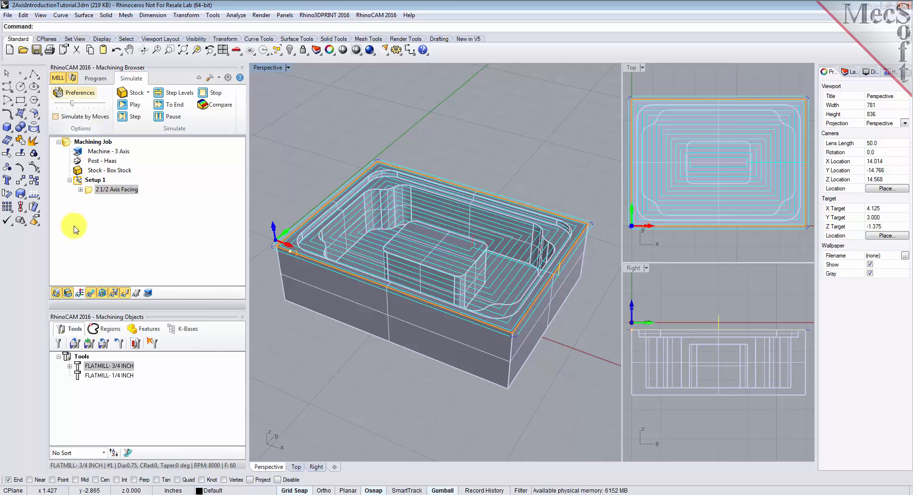
pyautogui.click(56, 293)
pyautogui.click(56, 292)
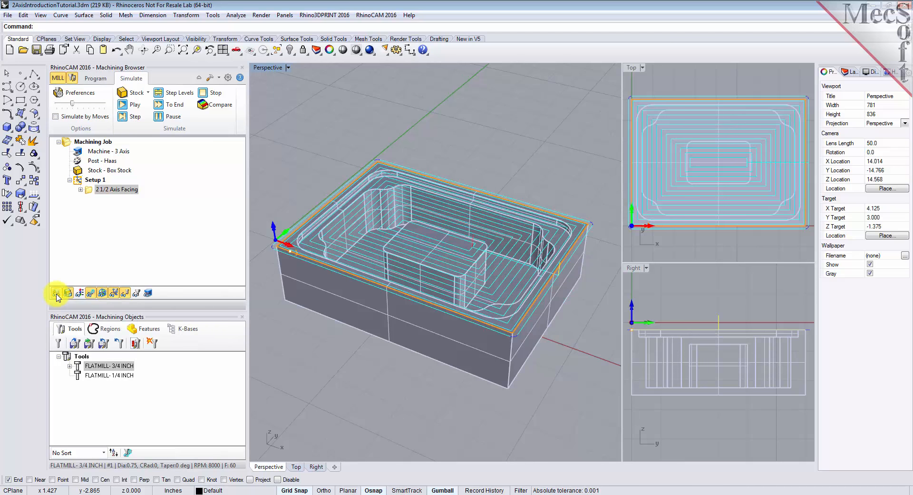
pyautogui.click(56, 293)
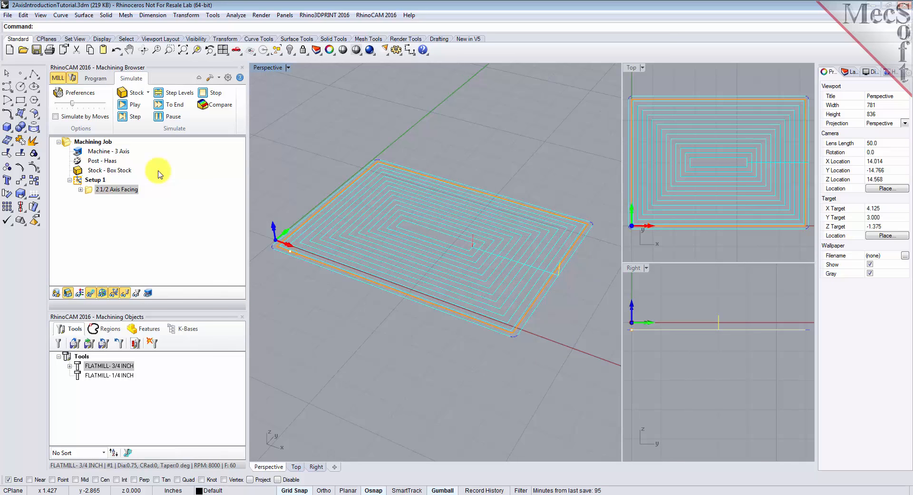
# Step: Change the simulation model to Polygonal Model in the simulation preferences
pyautogui.click(90, 95)
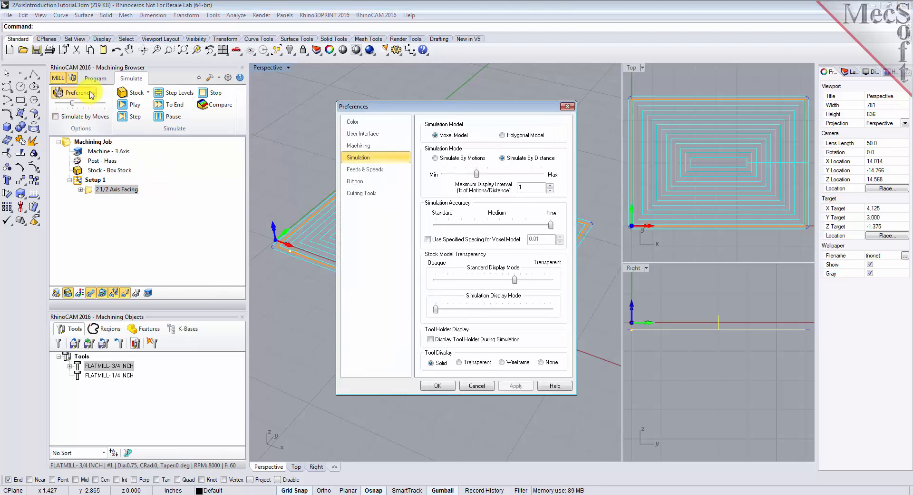
pyautogui.click(502, 135)
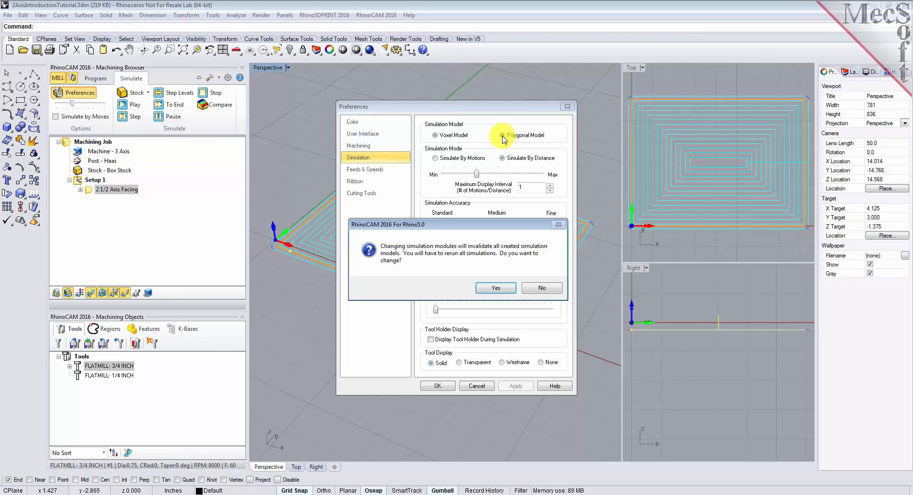
pyautogui.click(498, 300)
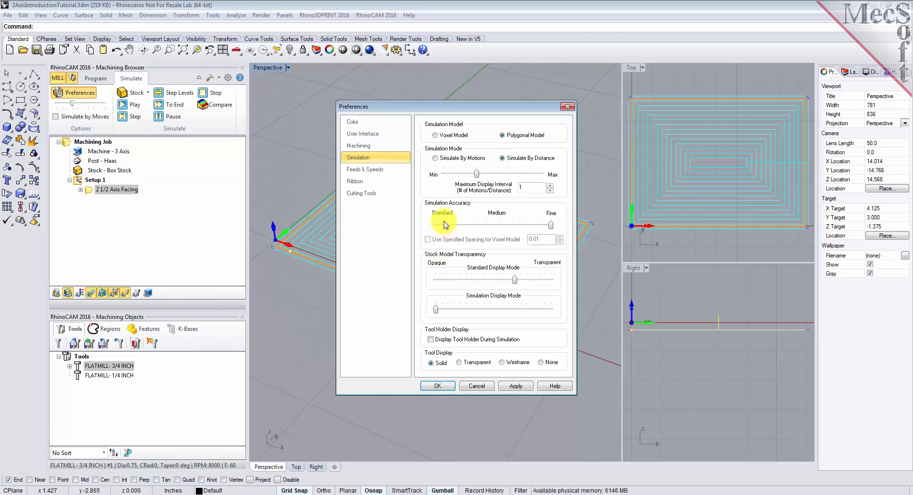
pyautogui.click(437, 385)
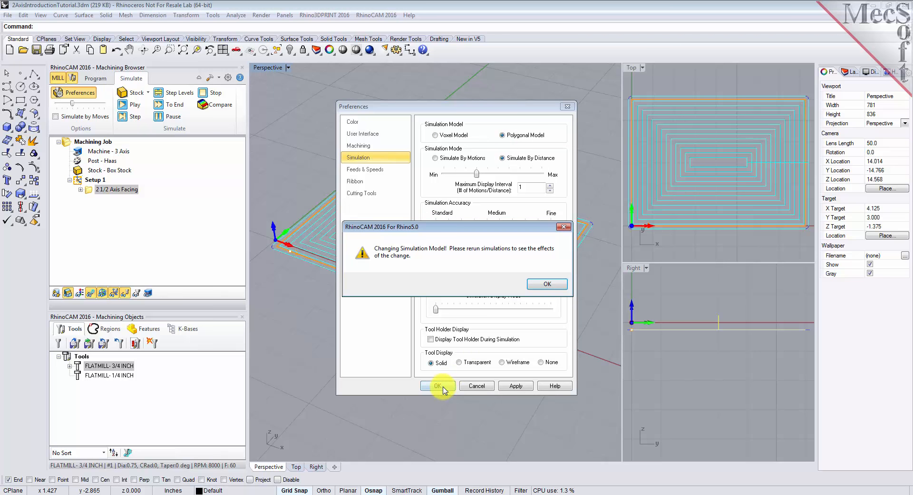
pyautogui.click(540, 288)
# Step: Simulate the facing operation on the box stock through to the end
pyautogui.click(134, 174)
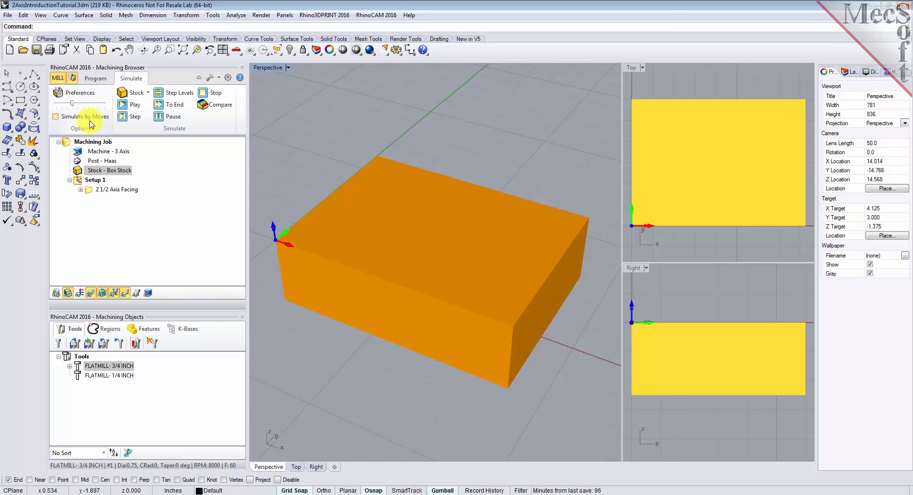
pyautogui.moveTo(72, 104); pyautogui.dragTo(81, 106)
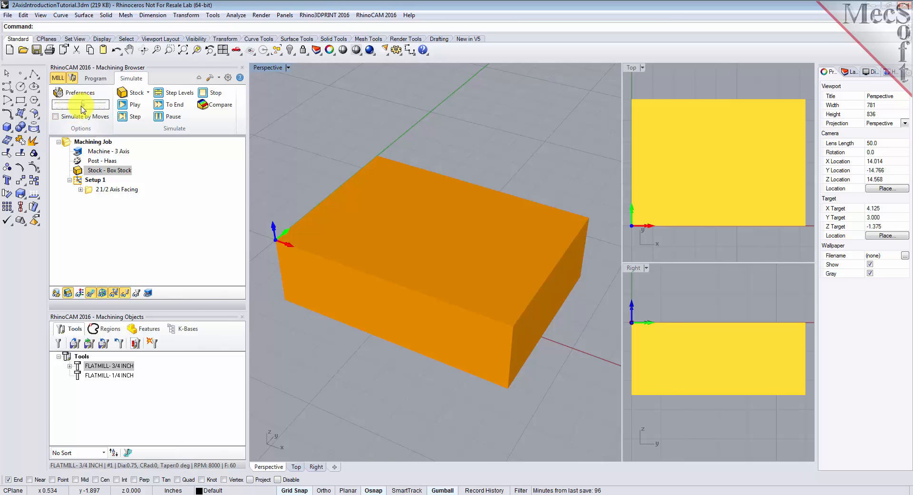
pyautogui.click(90, 193)
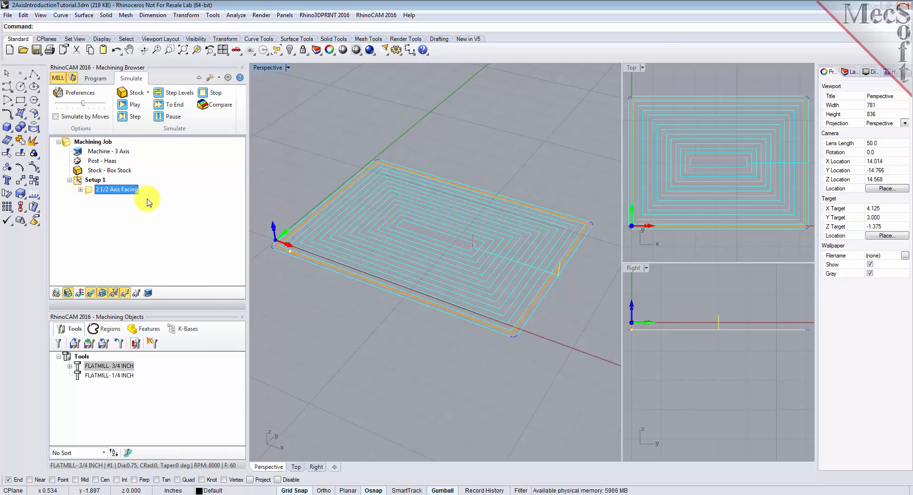
pyautogui.click(133, 105)
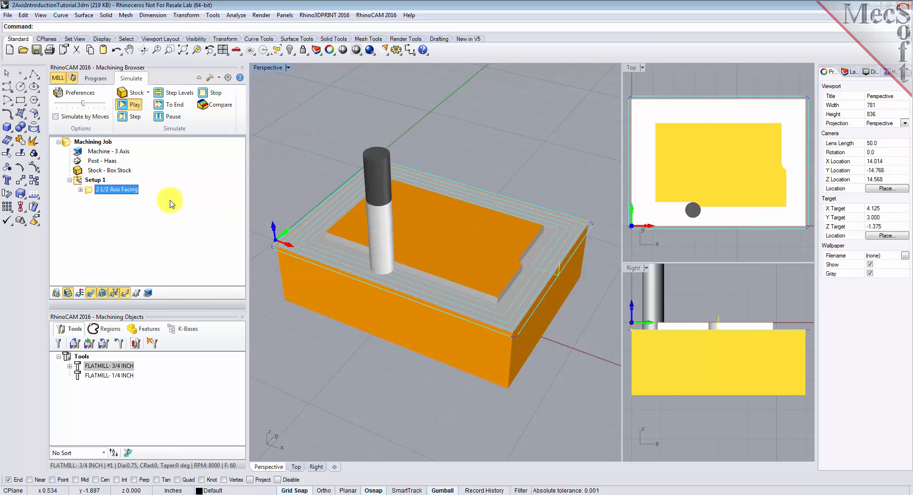
pyautogui.click(179, 106)
pyautogui.moveTo(518, 342)
pyautogui.mouseDown(button='right')
pyautogui.moveTo(453, 325)
pyautogui.moveTo(433, 288)
pyautogui.moveTo(422, 315)
pyautogui.moveTo(463, 342)
pyautogui.moveTo(519, 342)
pyautogui.mouseUp(button='right')
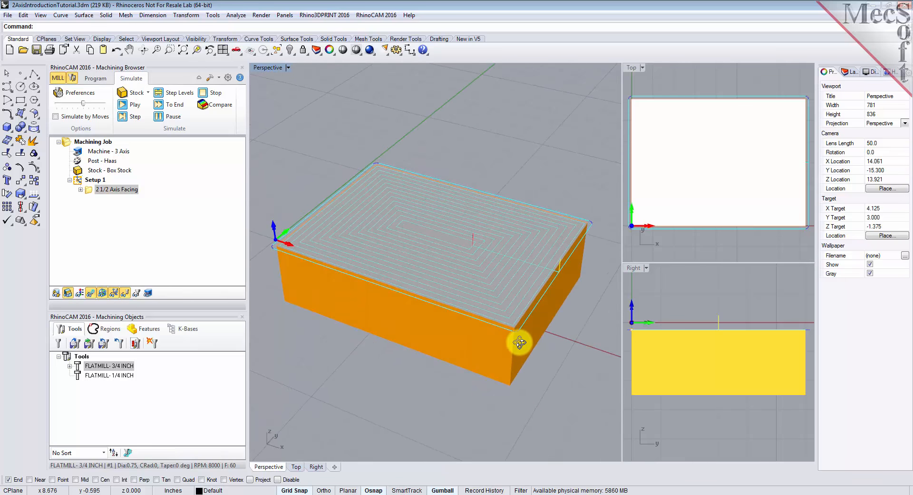
# Step: Hide the toolpath to examine the faced stock, then return to programming
pyautogui.click(91, 293)
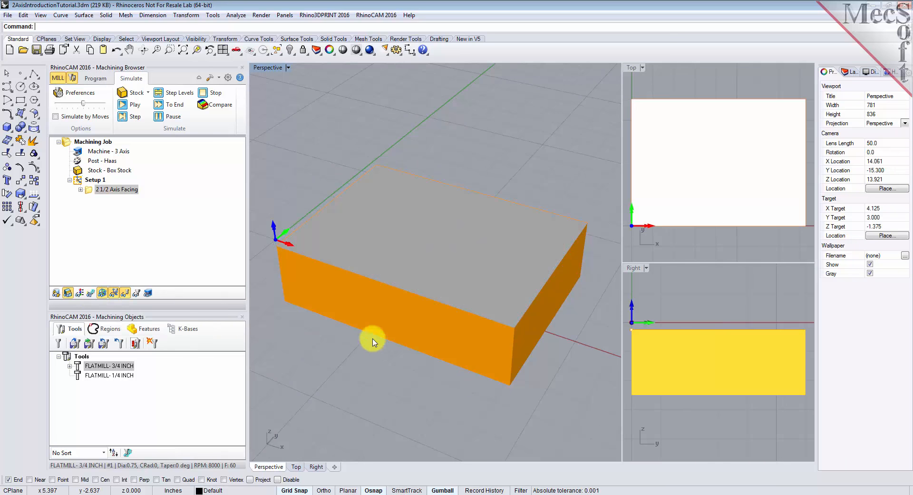
pyautogui.moveTo(485, 342); pyautogui.dragTo(464, 336, button='right')
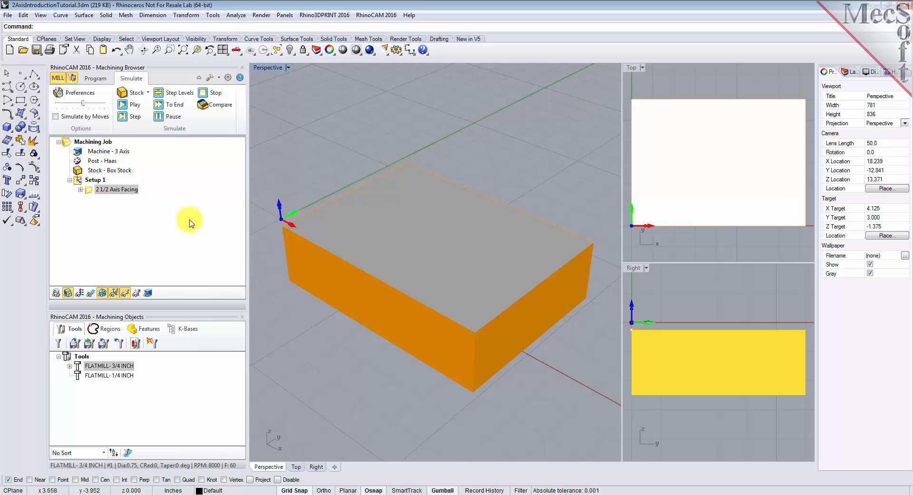
pyautogui.click(96, 78)
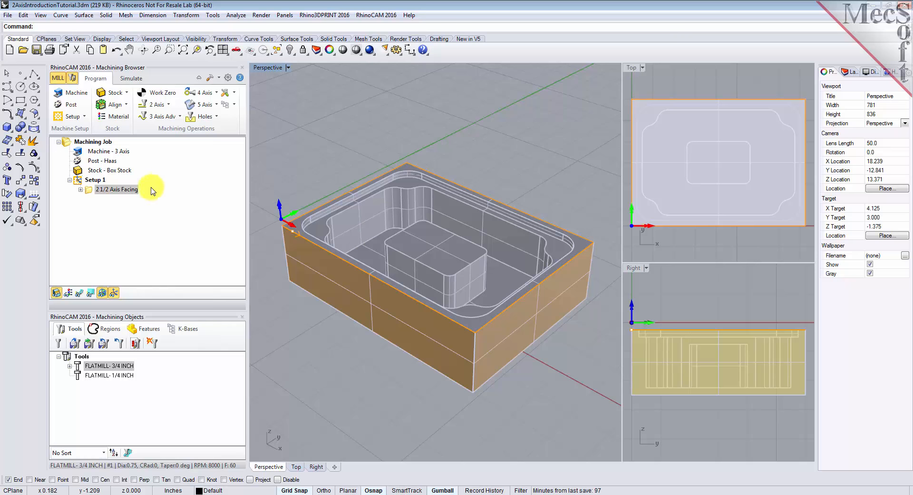
# Step: Create a 2 1/2 Axis Pocketing operation using the predefined Flat Area Region 2 as machining region
pyautogui.click(168, 106)
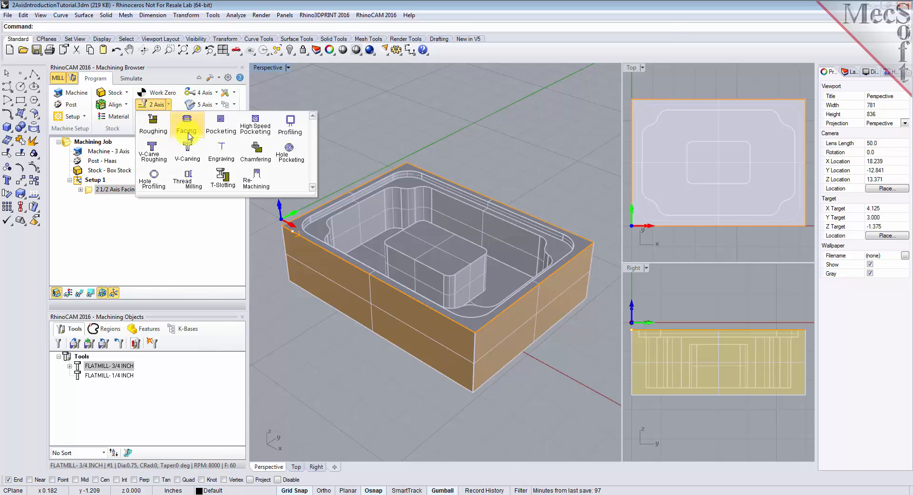
pyautogui.click(222, 139)
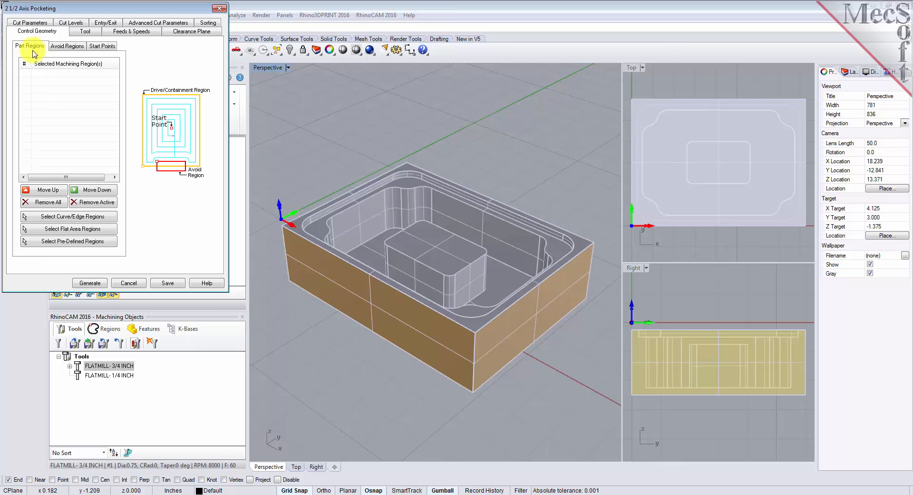
pyautogui.click(82, 242)
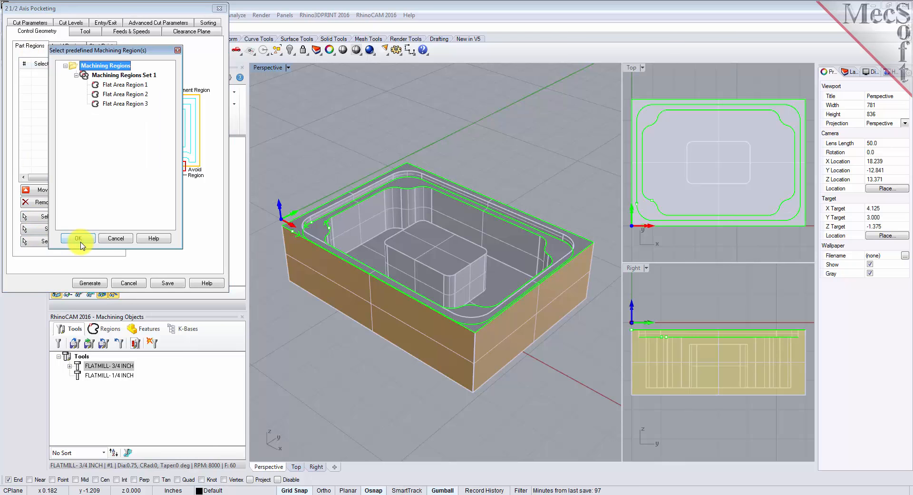
pyautogui.click(125, 94)
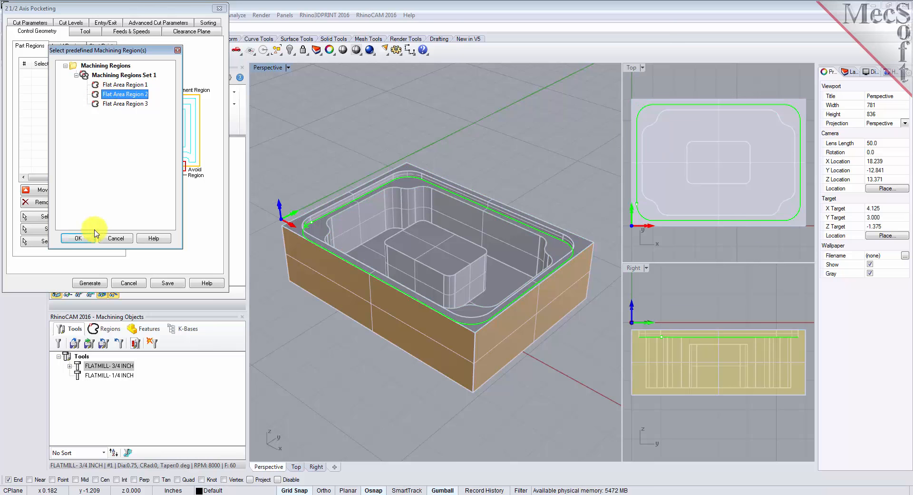
pyautogui.click(79, 238)
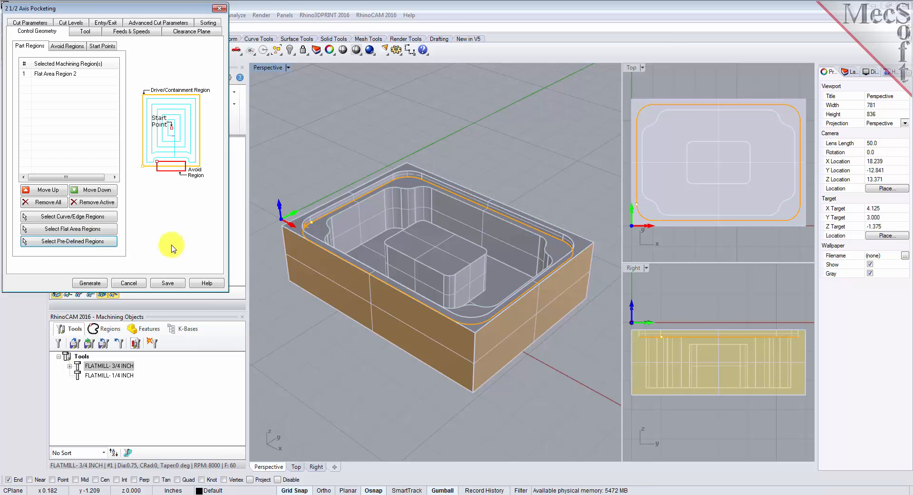
pyautogui.click(56, 75)
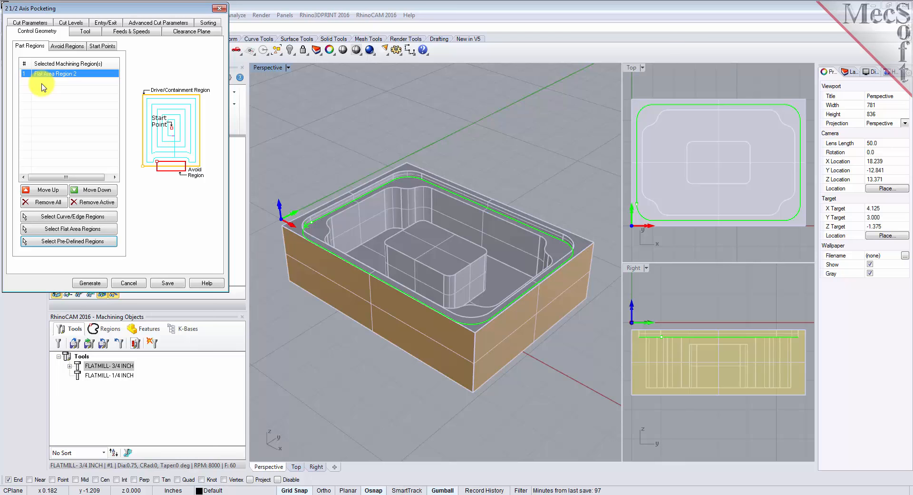
# Step: Select the FLATMILL- 3/4 INCH tool for the pocketing operation
pyautogui.click(82, 31)
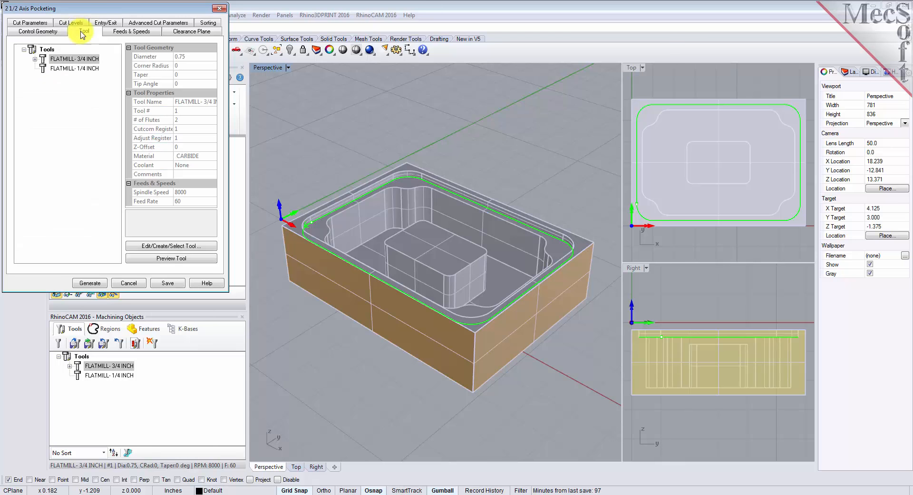
pyautogui.click(43, 61)
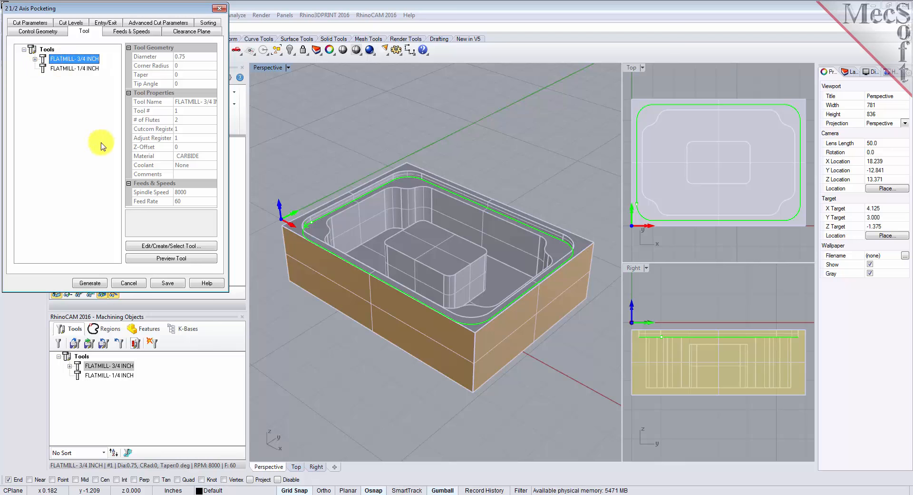
# Step: Set the pocketing tolerance to 0.001 and the stock allowance to 0
pyautogui.click(30, 23)
pyautogui.doubleClick(67, 60)
pyautogui.write('0.001')
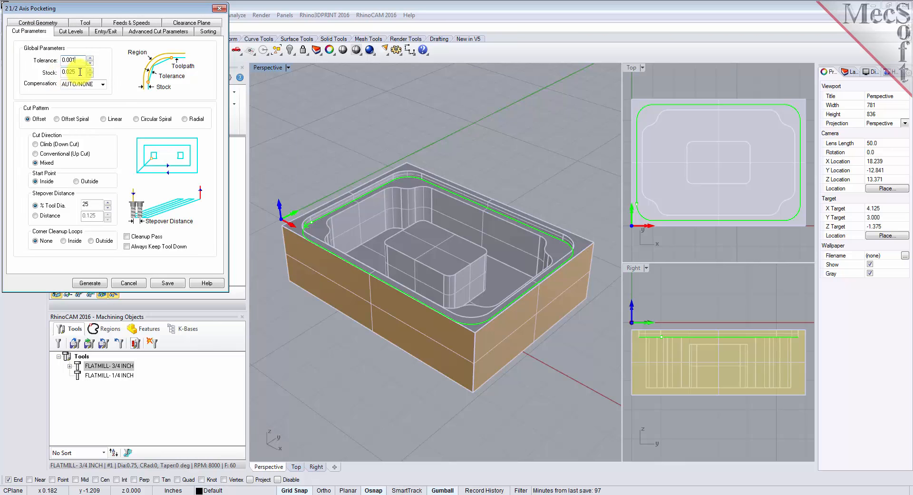
pyautogui.moveTo(79, 72); pyautogui.dragTo(39, 72)
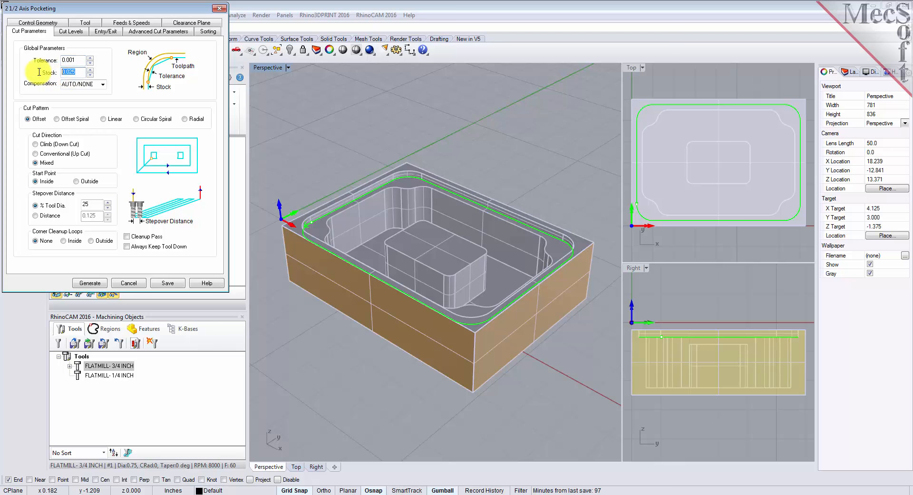
pyautogui.write('0')
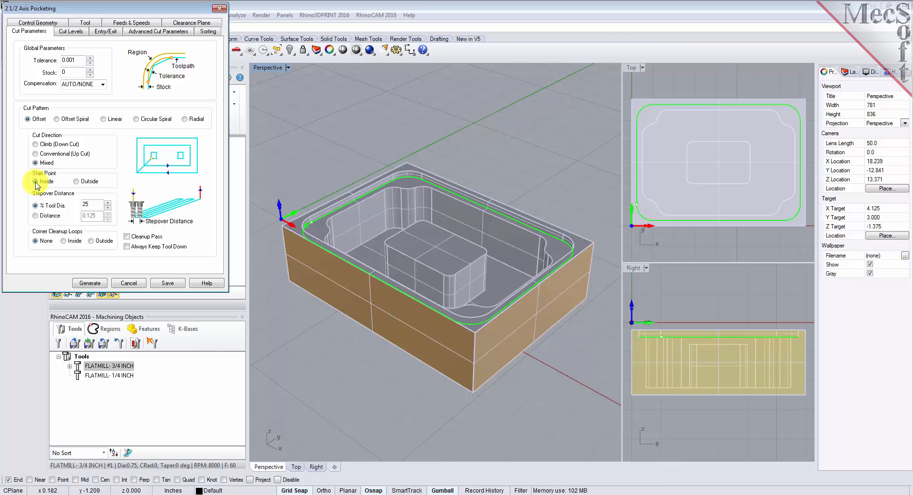
# Step: Set the stepover to 50 percent of tool diameter and enable Cleanup Pass
pyautogui.moveTo(90, 205); pyautogui.dragTo(64, 205)
pyautogui.write('5')
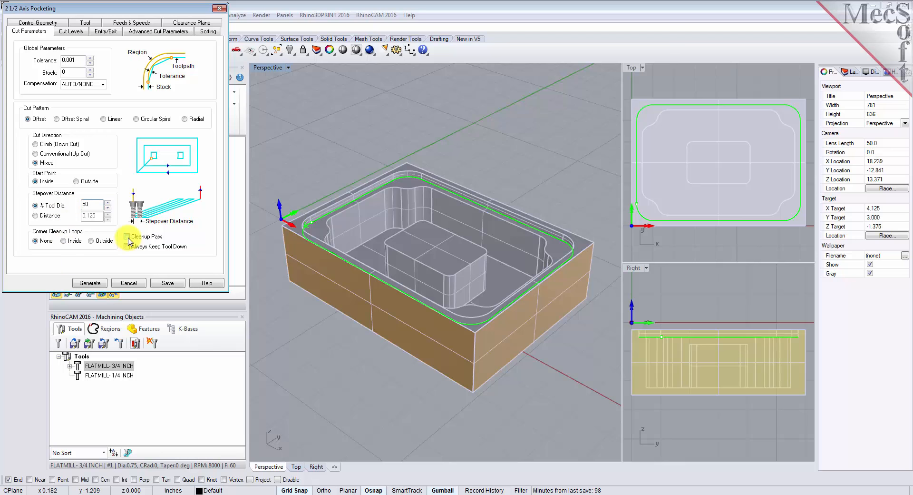
pyautogui.click(128, 237)
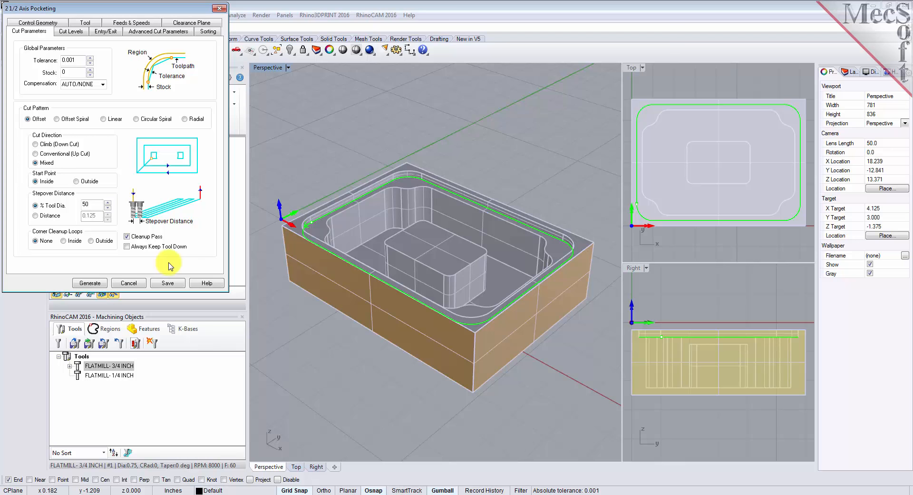
# Step: Place the cut geometry at the bottom and set the total cut depth to 0.25
pyautogui.click(70, 32)
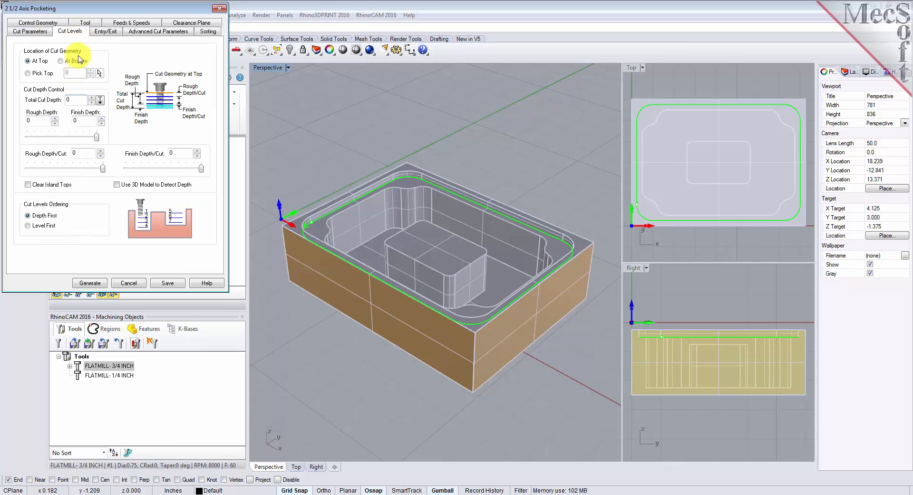
pyautogui.click(62, 61)
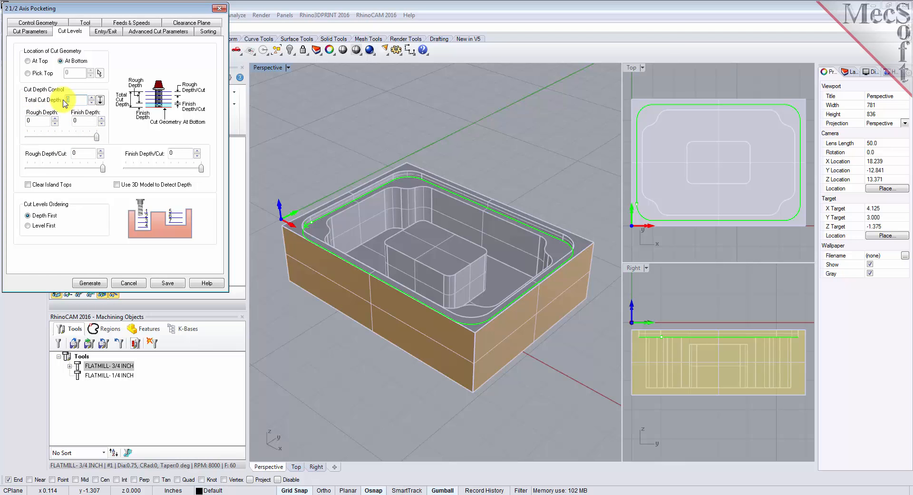
pyautogui.write('0.25')
pyautogui.click(80, 153)
# Step: Generate the pocketing toolpath and show it in the viewport
pyautogui.click(90, 283)
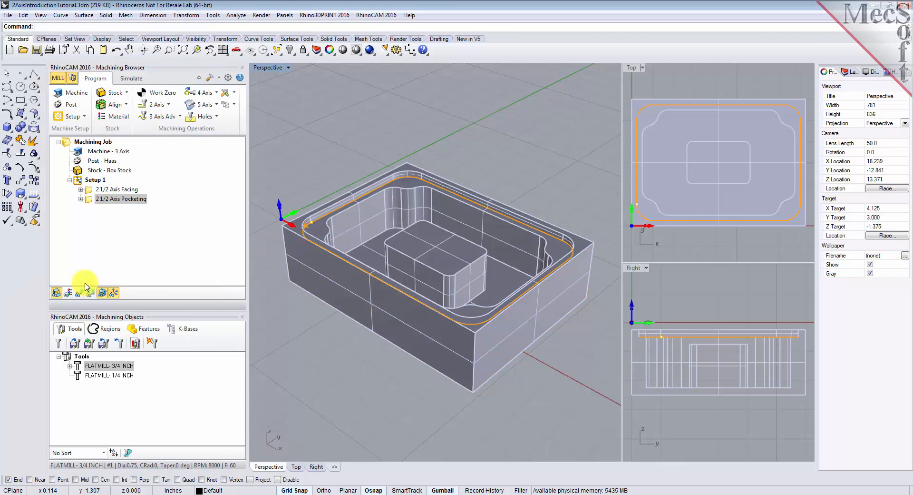
pyautogui.click(88, 199)
pyautogui.click(79, 293)
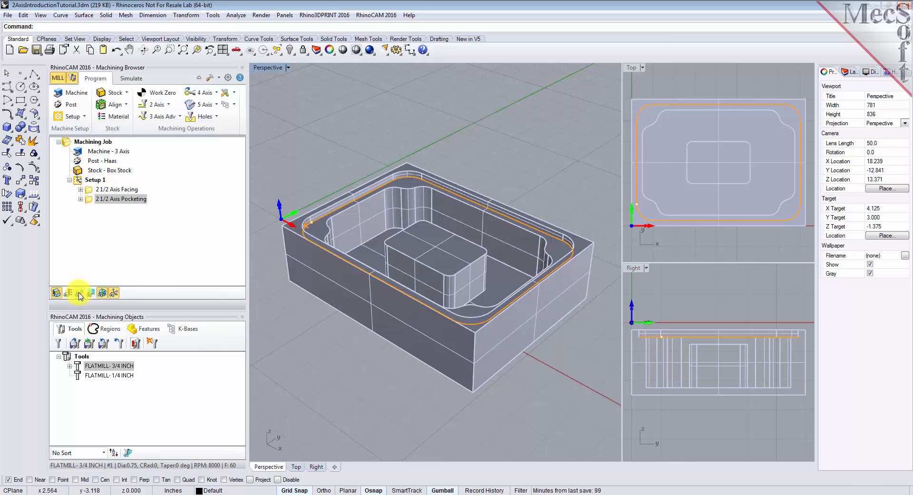
pyautogui.click(79, 293)
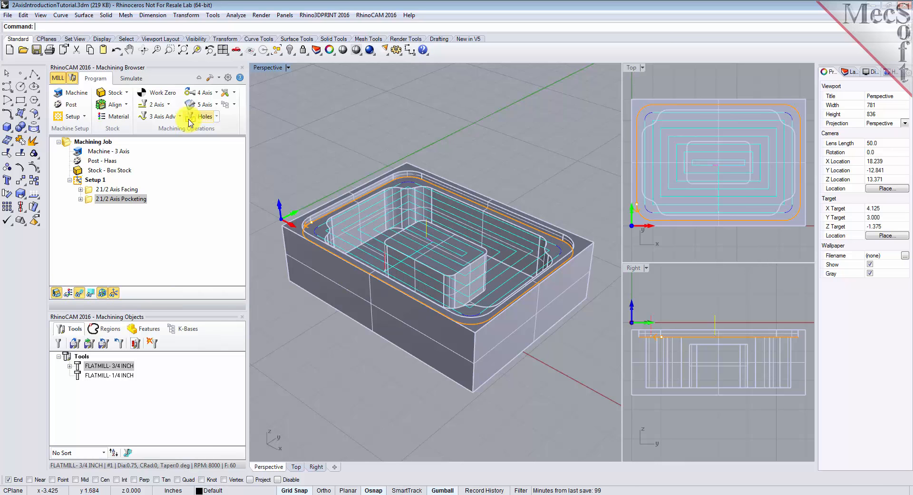
# Step: Simulate the 2 1/2 Axis Pocketing operation on the stock and inspect the machined result
pyautogui.click(130, 79)
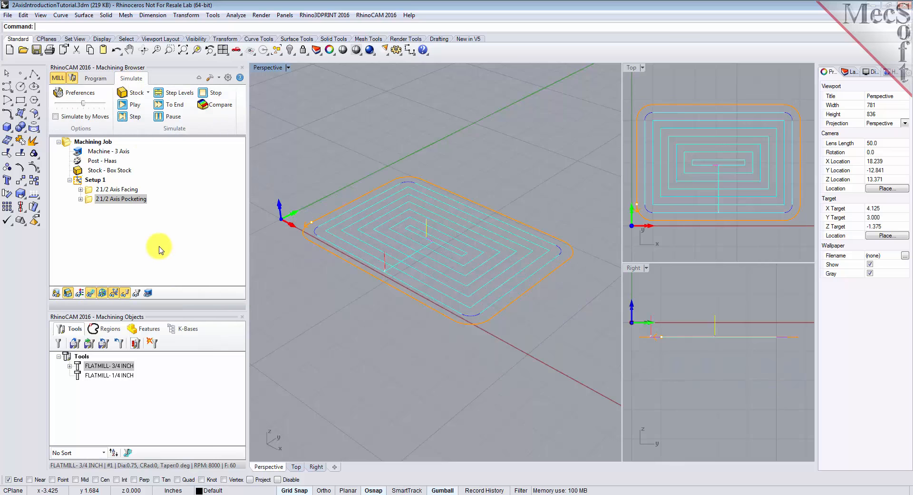
pyautogui.click(89, 201)
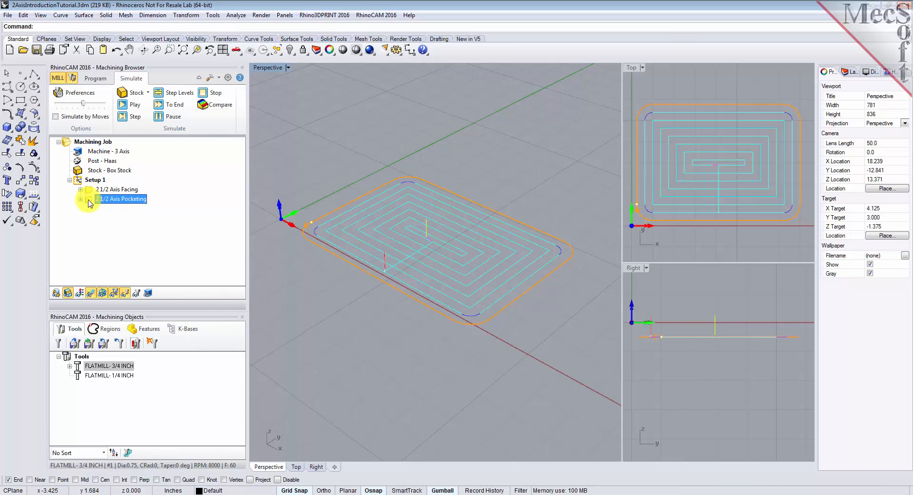
pyautogui.click(136, 106)
pyautogui.moveTo(447, 318); pyautogui.dragTo(483, 315, button='right')
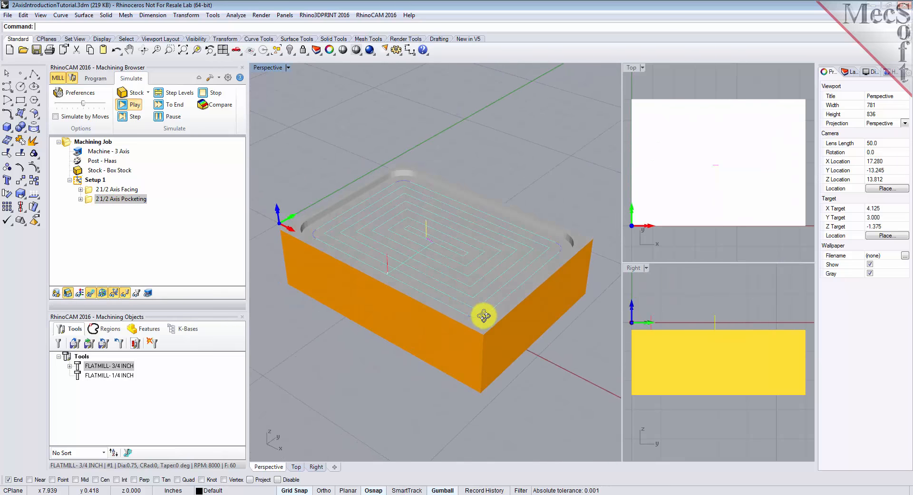
pyautogui.click(91, 293)
pyautogui.moveTo(429, 266); pyautogui.dragTo(460, 269, button='right')
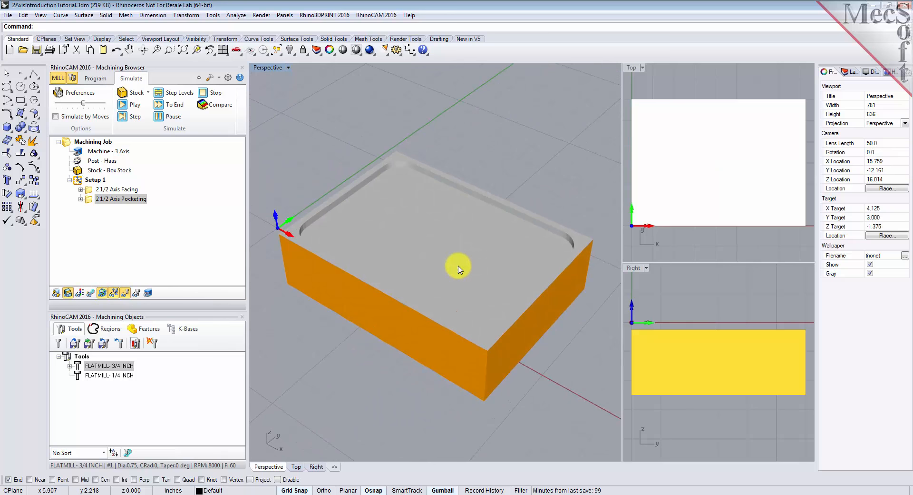
# Step: Copy the 2 1/2 Axis Pocketing operation and paste a duplicate into Setup 1
pyautogui.click(95, 78)
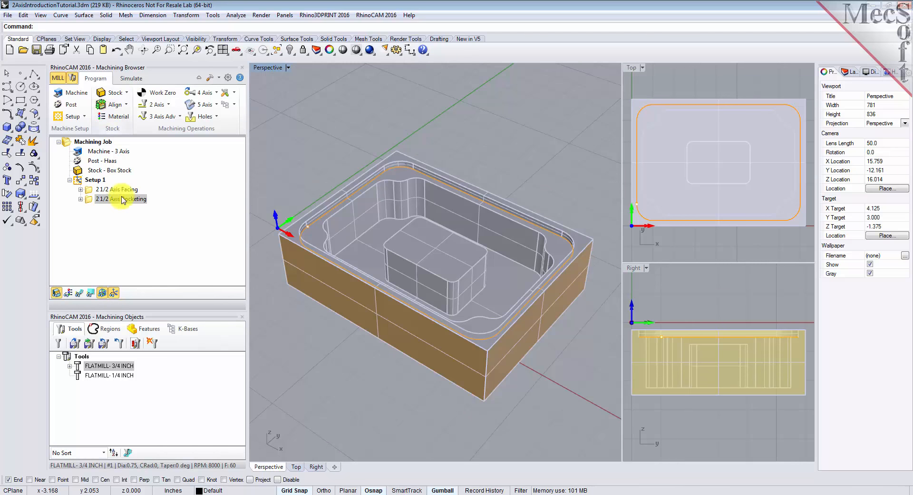
pyautogui.click(89, 200)
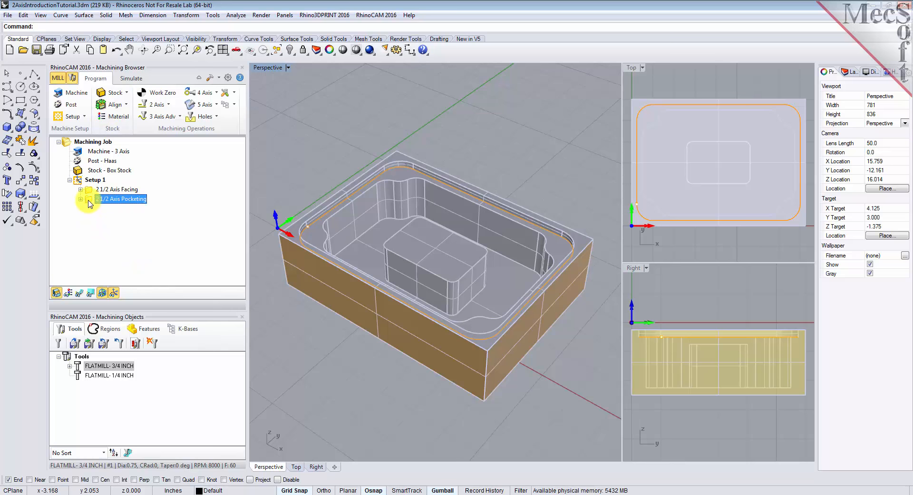
pyautogui.rightClick(89, 204)
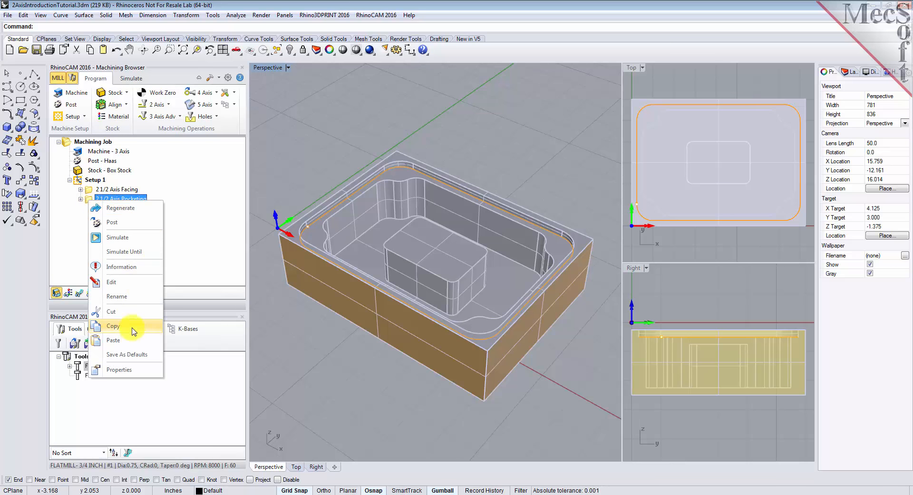
pyautogui.click(115, 325)
pyautogui.rightClick(86, 200)
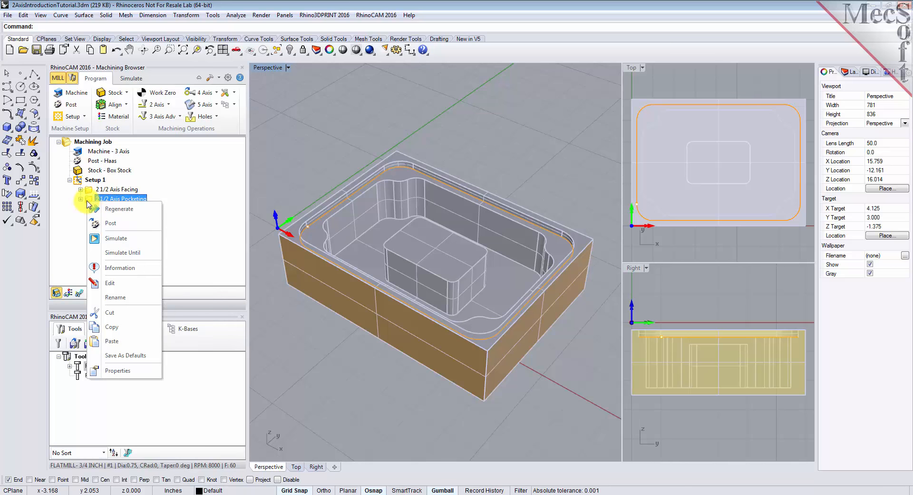
pyautogui.click(135, 342)
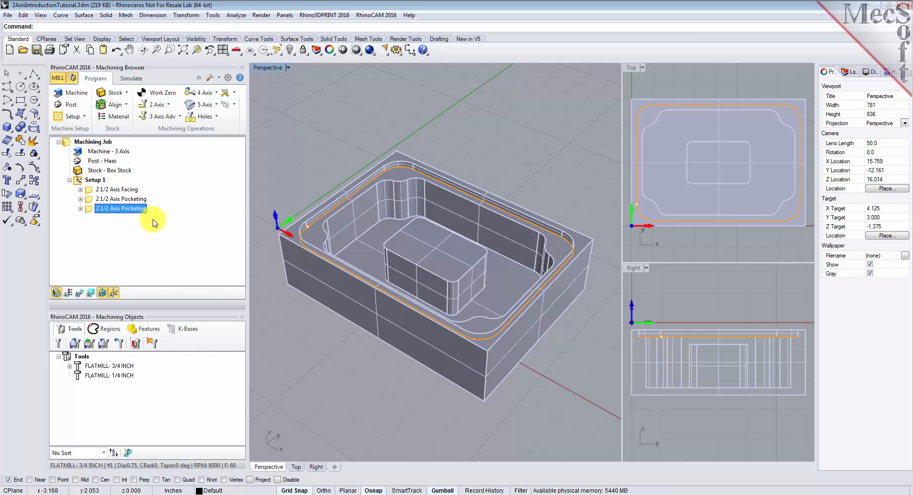
# Step: Edit the duplicated pocketing operation and replace its part region with the predefined Flat Area Region 3
pyautogui.rightClick(89, 208)
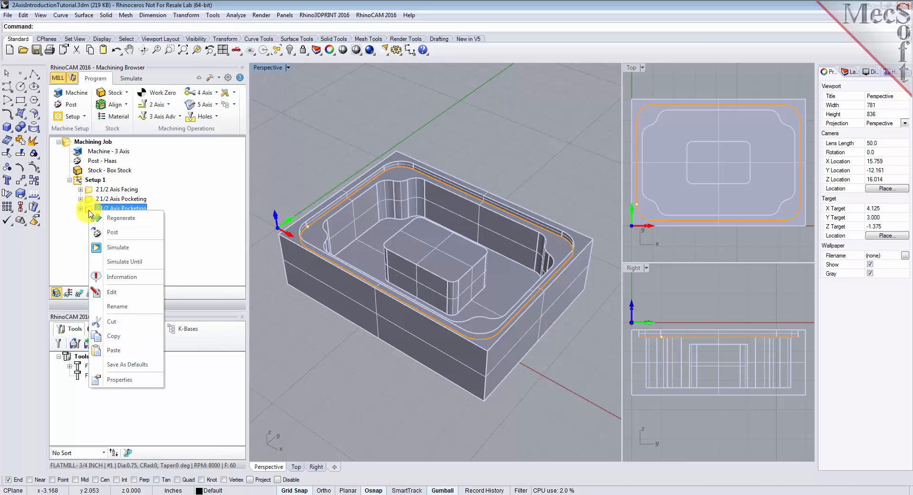
pyautogui.click(137, 292)
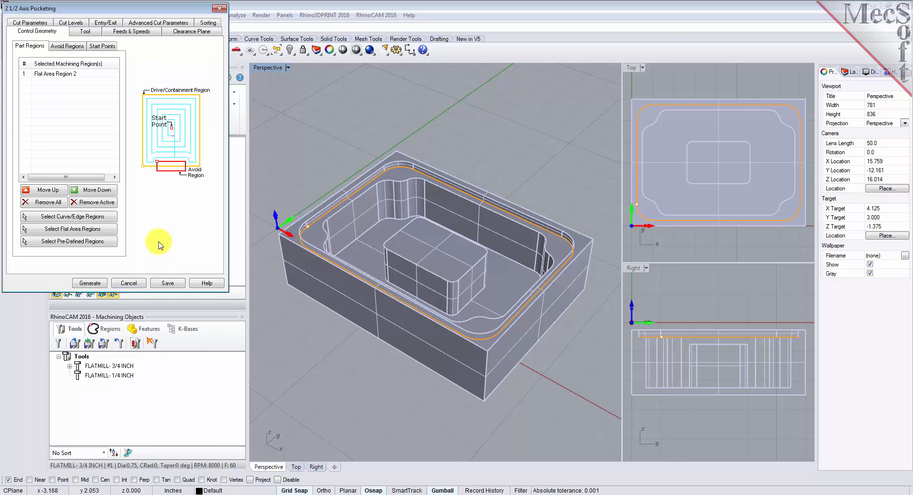
pyautogui.click(61, 203)
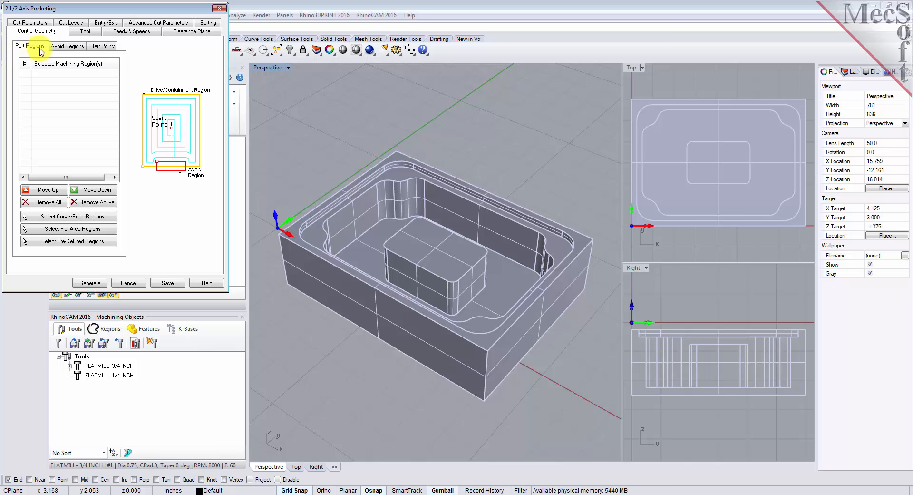
pyautogui.click(84, 241)
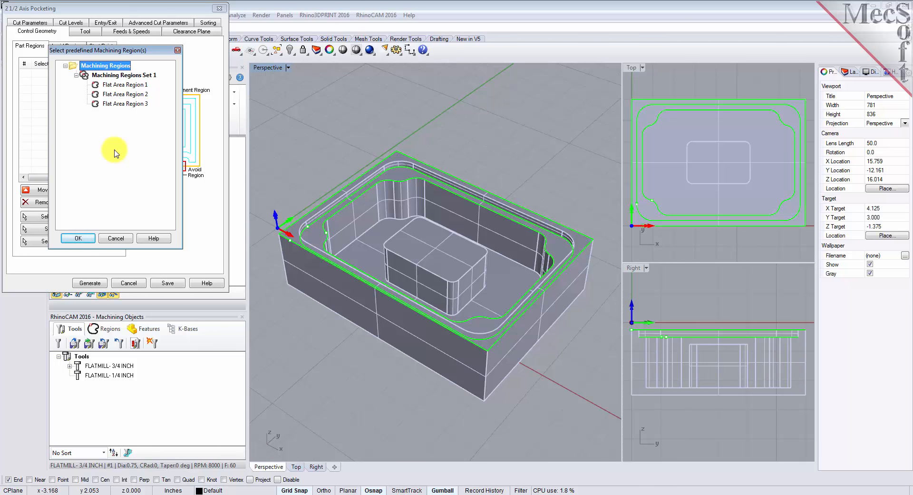
pyautogui.click(118, 104)
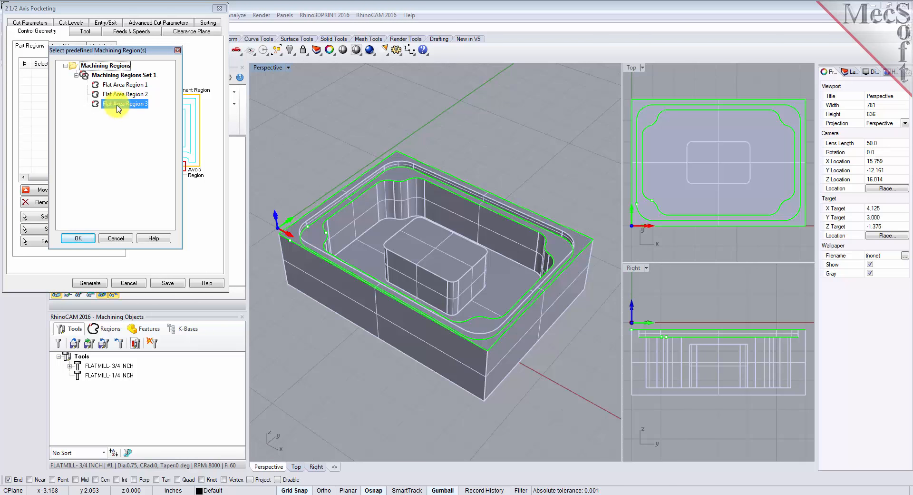
pyautogui.click(90, 238)
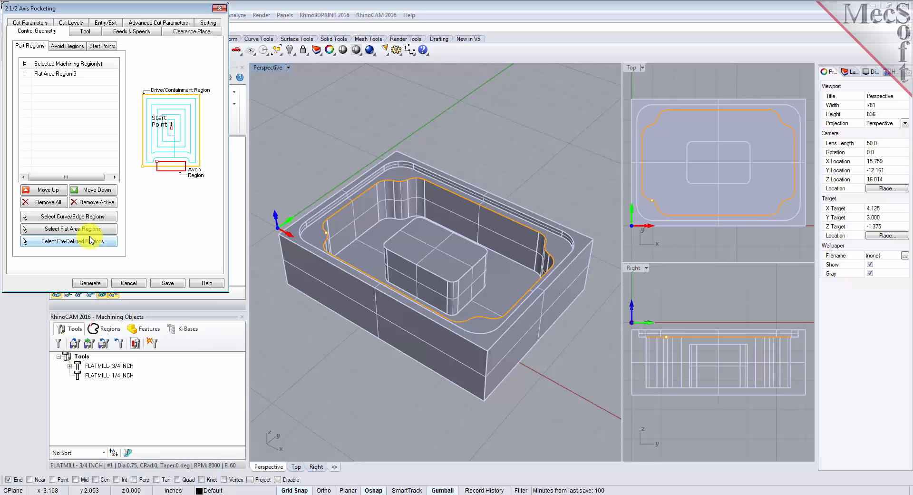
# Step: Add the top face of the central island as a second flat area part region
pyautogui.click(38, 74)
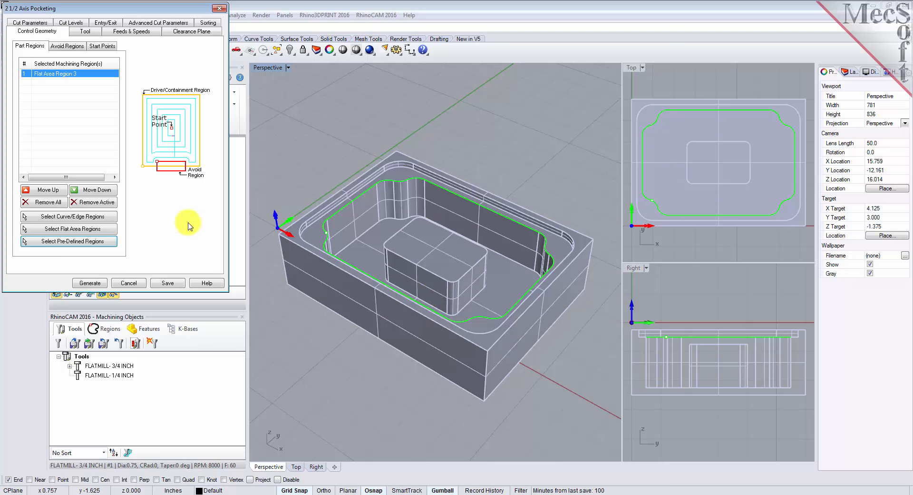
pyautogui.click(105, 235)
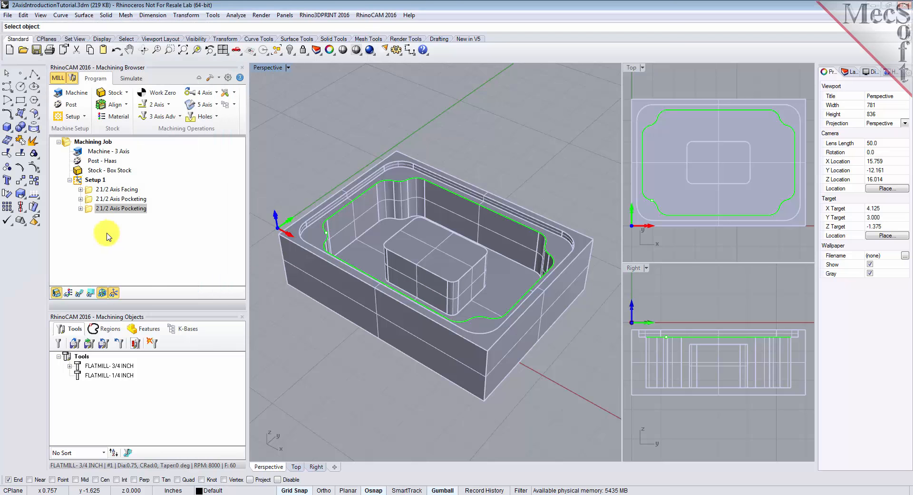
pyautogui.click(436, 250)
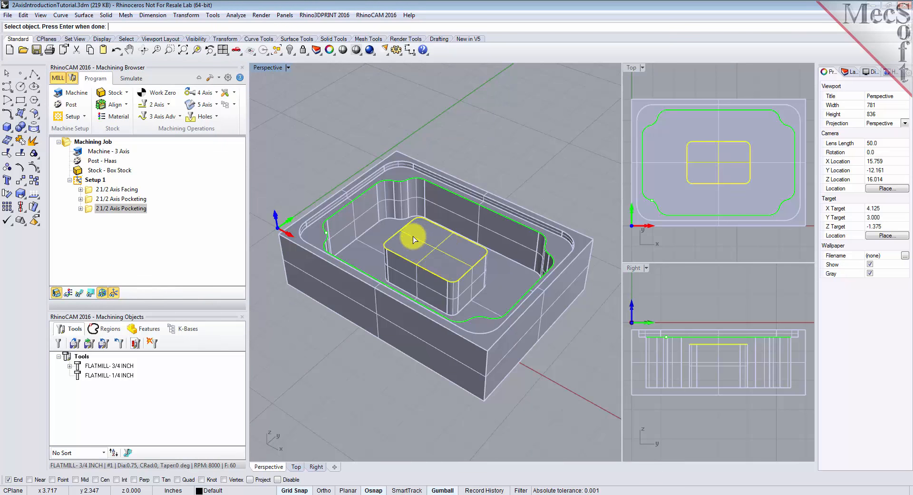
pyautogui.press('Return')
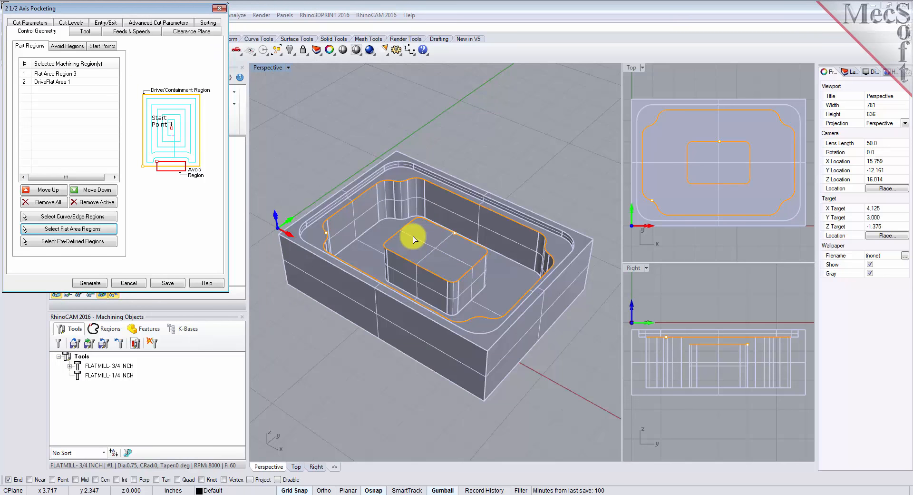
# Step: Choose the FLATMILL- 3/4 INCH tool and set the stock allowance to 0.025
pyautogui.click(48, 82)
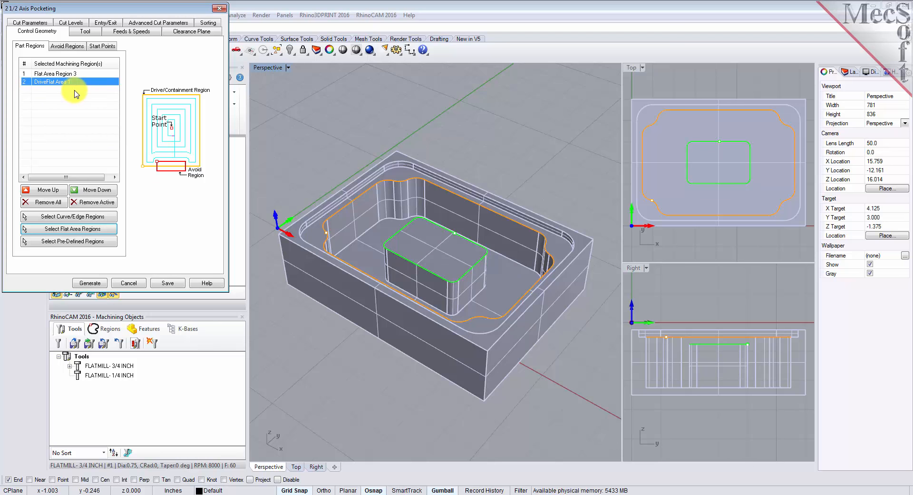
pyautogui.click(68, 74)
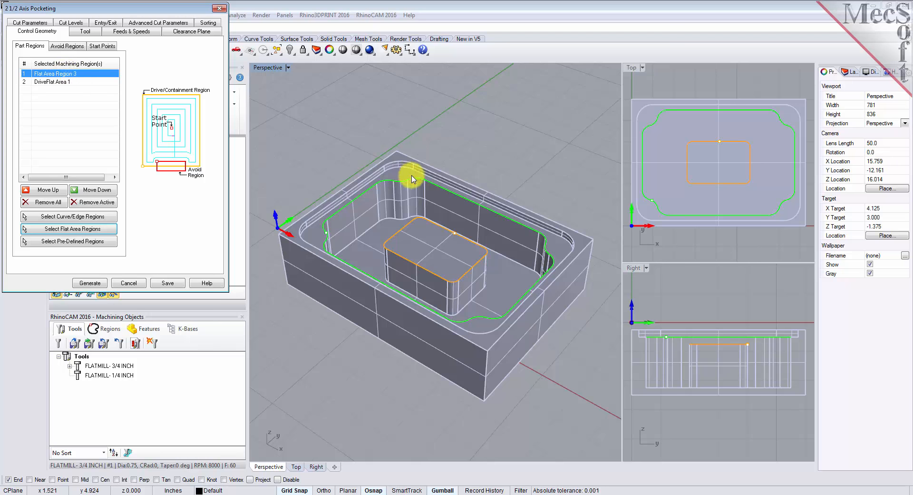
pyautogui.click(63, 83)
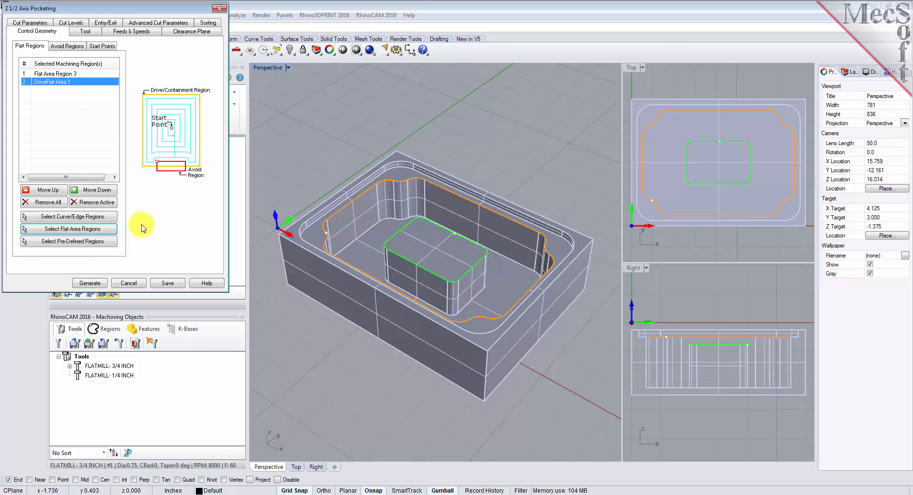
pyautogui.click(90, 31)
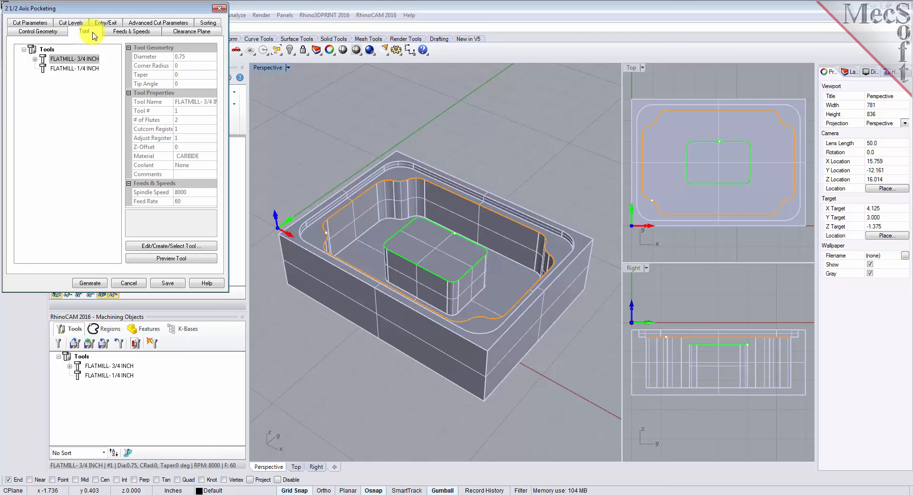
pyautogui.click(42, 60)
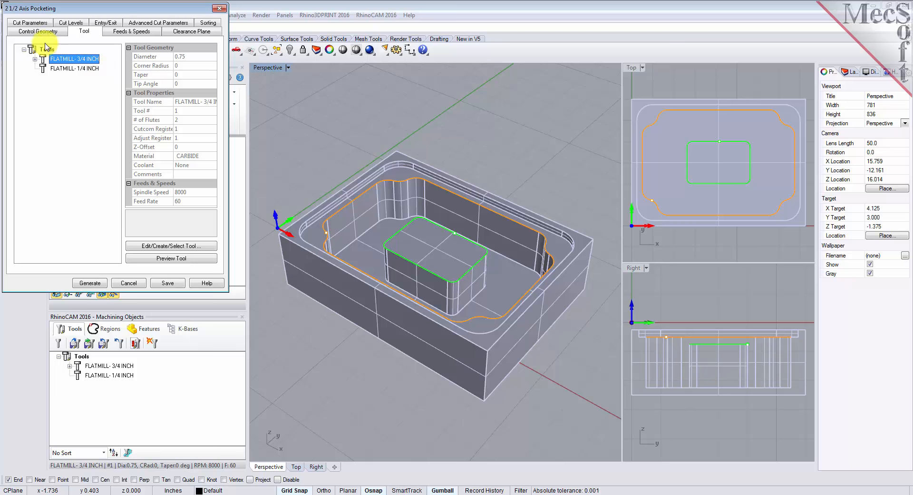
pyautogui.click(38, 23)
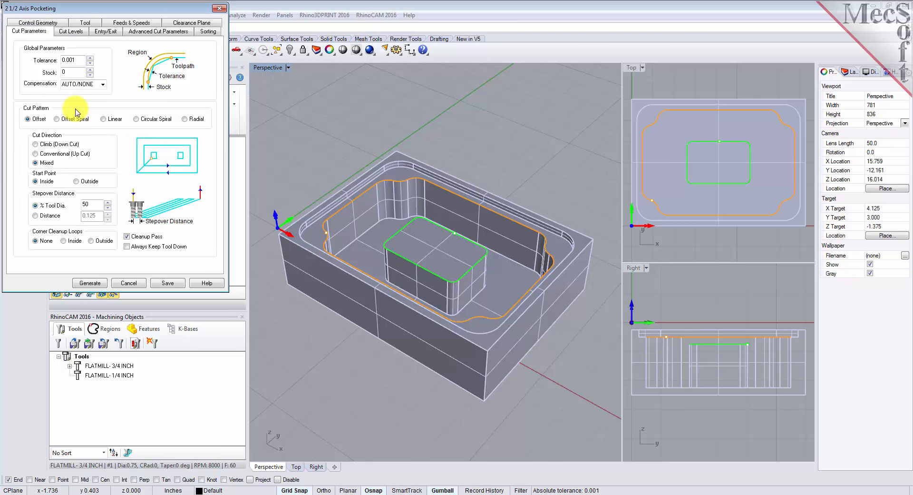
pyautogui.doubleClick(65, 72)
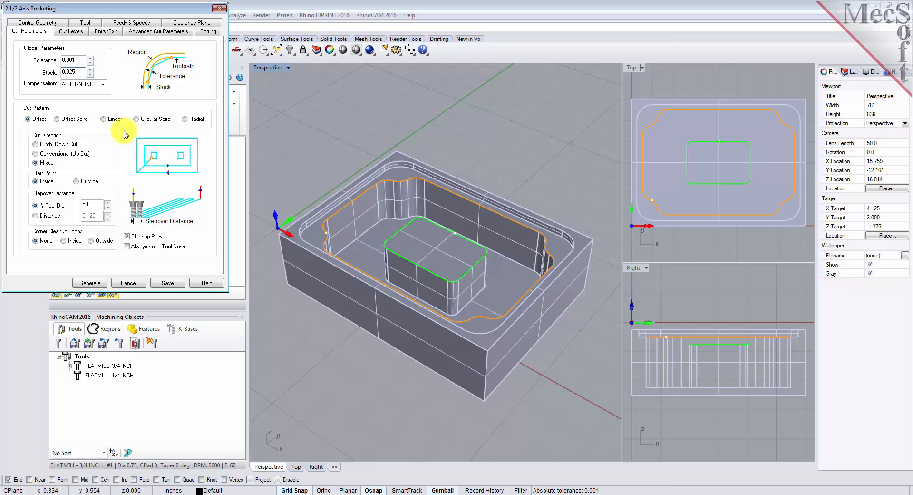
# Step: Place the cut geometry at the top and pick the total cut depth from the pocket floor, giving 1.75
pyautogui.click(71, 31)
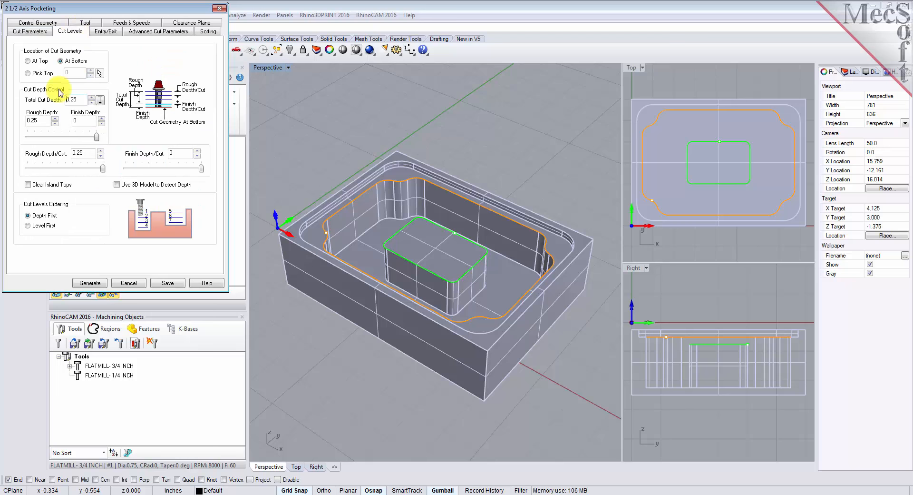
pyautogui.click(34, 31)
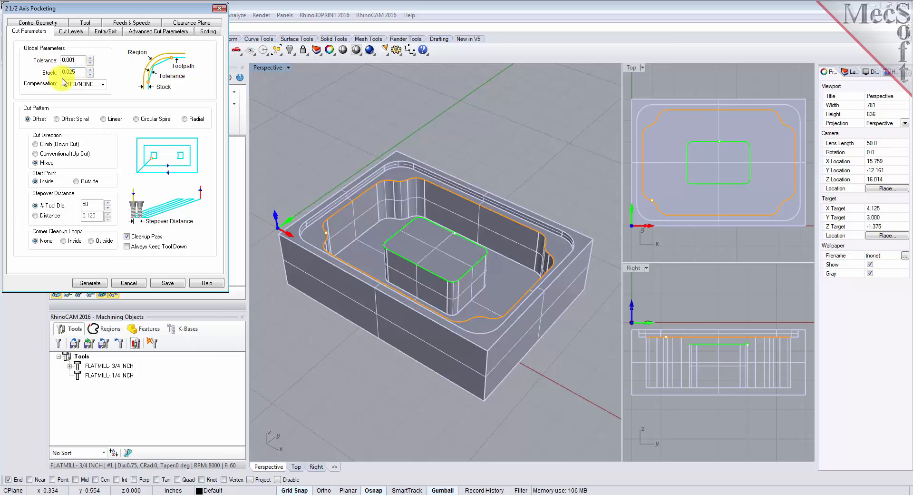
pyautogui.click(72, 32)
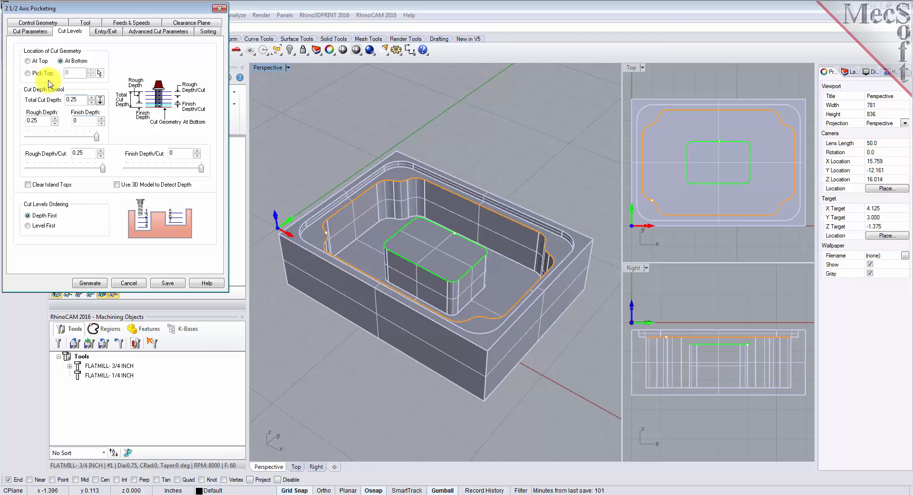
pyautogui.click(29, 62)
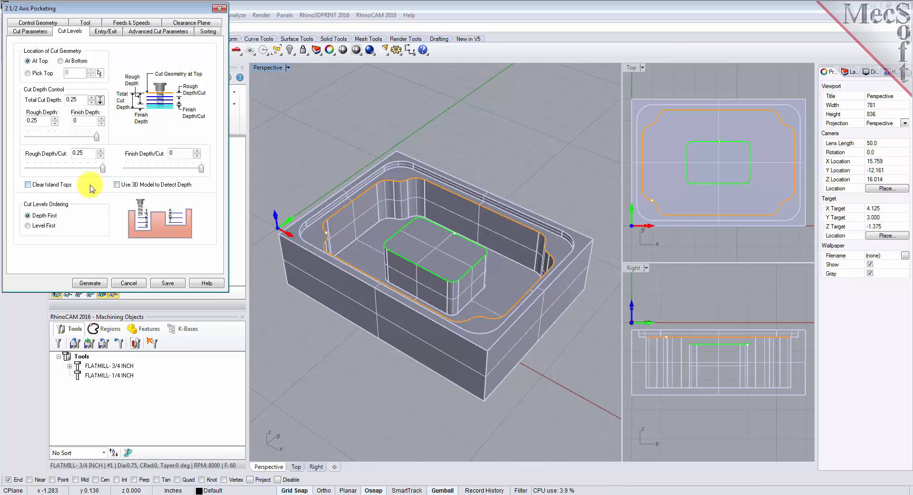
pyautogui.click(100, 101)
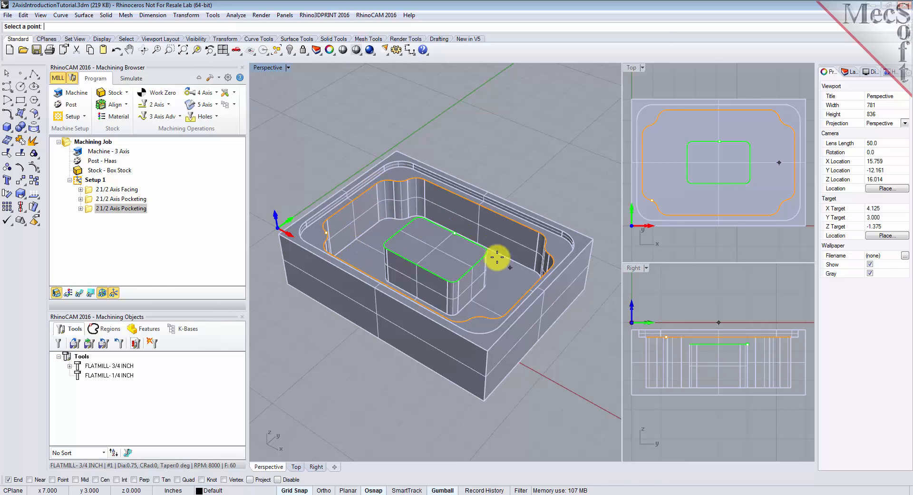
pyautogui.click(393, 218)
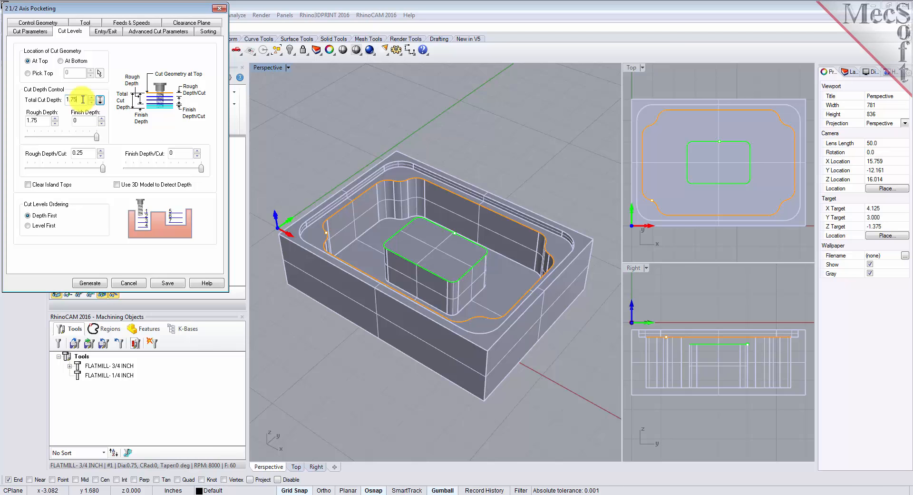
# Step: Enable Clear Island Tops in the cut levels settings
pyautogui.click(88, 153)
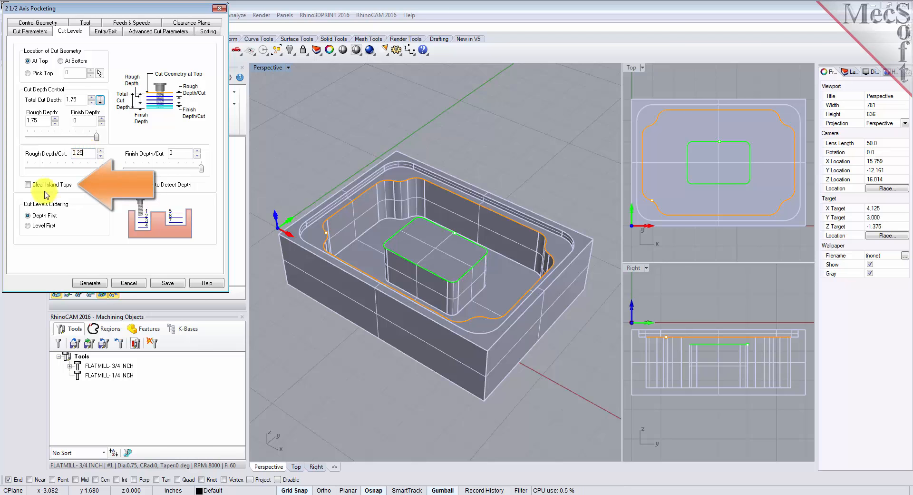
pyautogui.click(27, 186)
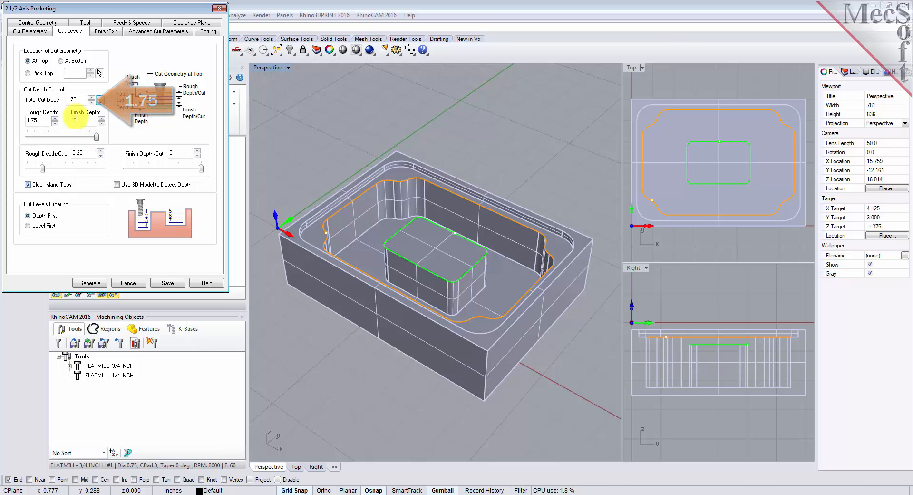
pyautogui.moveTo(80, 100); pyautogui.dragTo(58, 103)
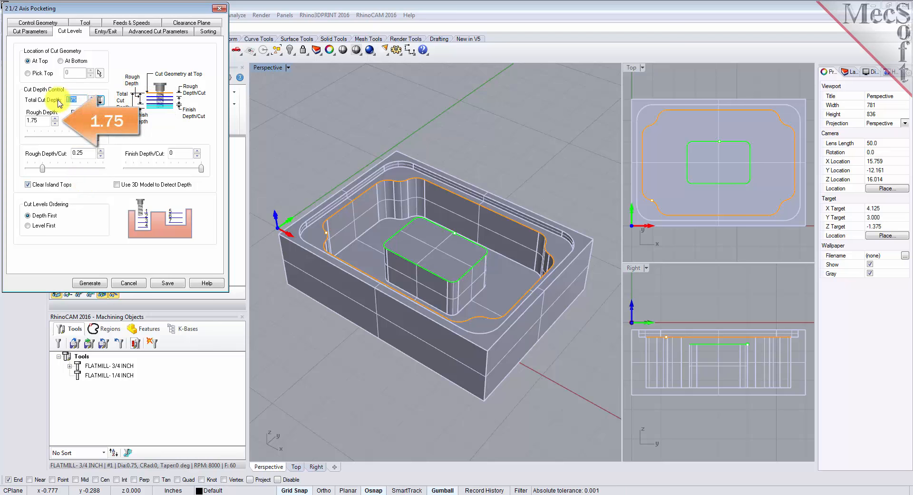
# Step: Set the rough depth to 1.75, finish depth 0 and rough depth per cut 0.25, then generate and display the pocketing toolpath
pyautogui.doubleClick(48, 120)
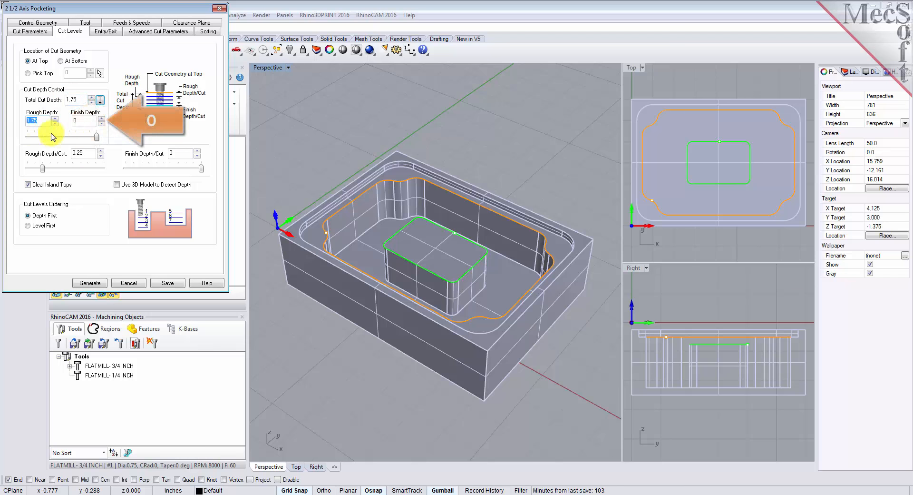
pyautogui.click(76, 122)
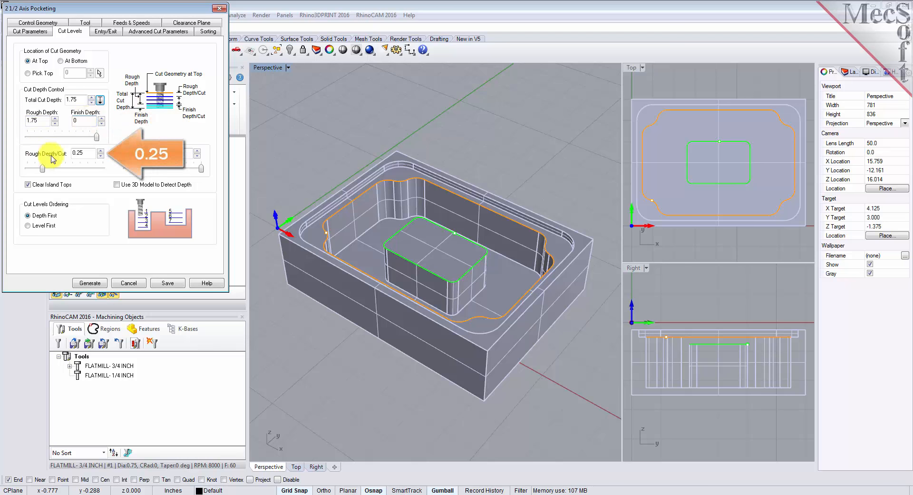
pyautogui.doubleClick(77, 153)
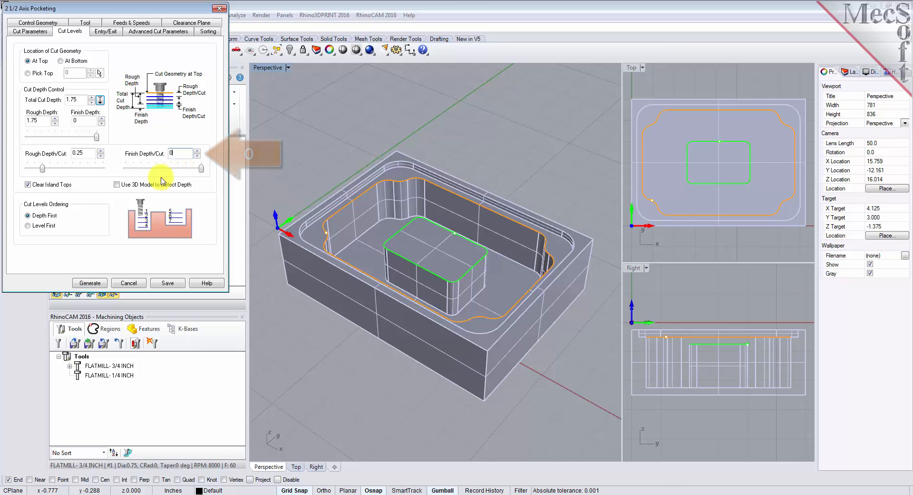
pyautogui.click(96, 283)
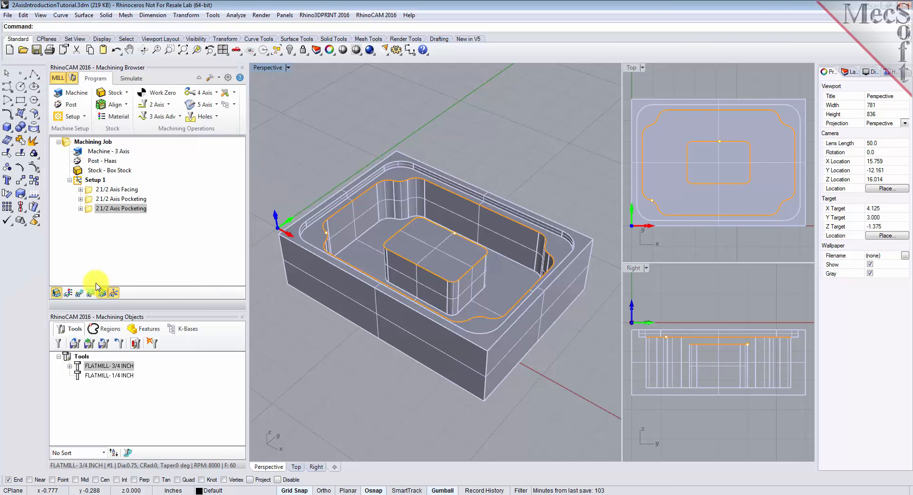
pyautogui.click(96, 292)
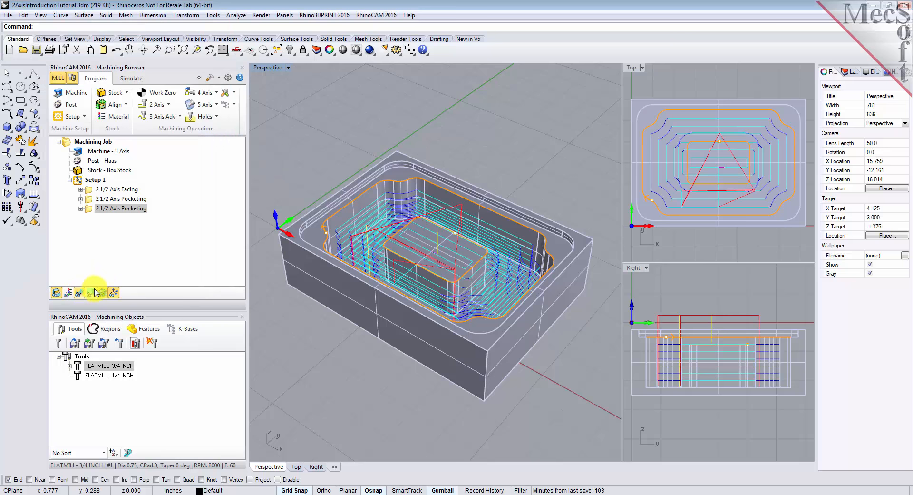
# Step: Step through the pocketing toolpath's individual Z levels in the Z Level Display
pyautogui.moveTo(511, 322)
pyautogui.mouseDown(button='right')
pyautogui.moveTo(393, 312)
pyautogui.moveTo(326, 294)
pyautogui.moveTo(387, 292)
pyautogui.moveTo(442, 237)
pyautogui.moveTo(511, 243)
pyautogui.moveTo(515, 308)
pyautogui.mouseUp(button='right')
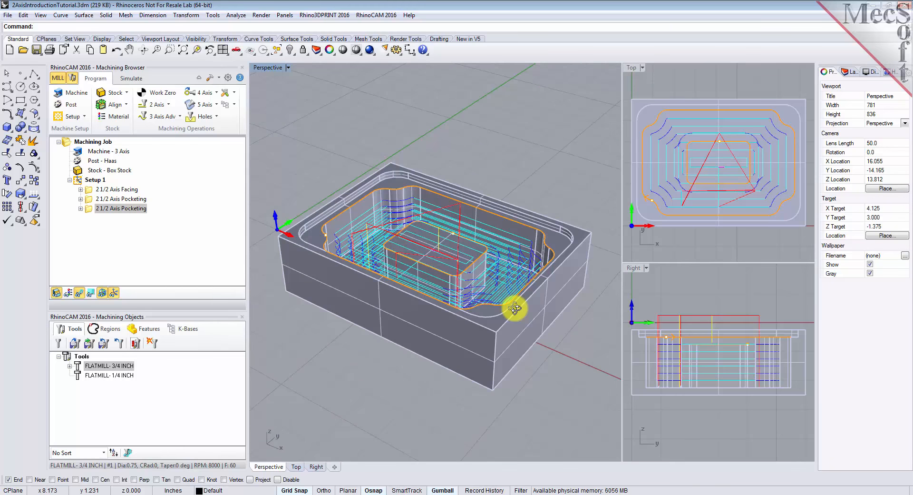
pyautogui.click(90, 293)
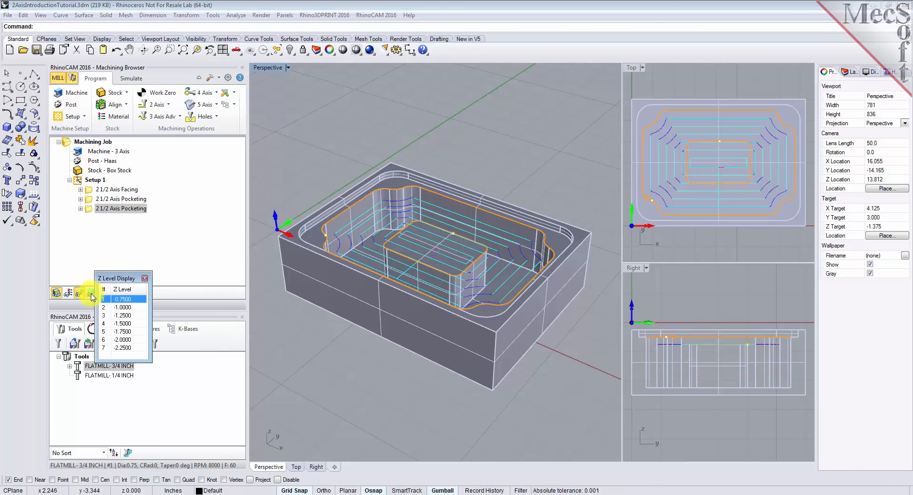
pyautogui.click(124, 307)
pyautogui.click(127, 315)
pyautogui.click(127, 325)
pyautogui.click(127, 331)
pyautogui.click(126, 340)
pyautogui.click(126, 300)
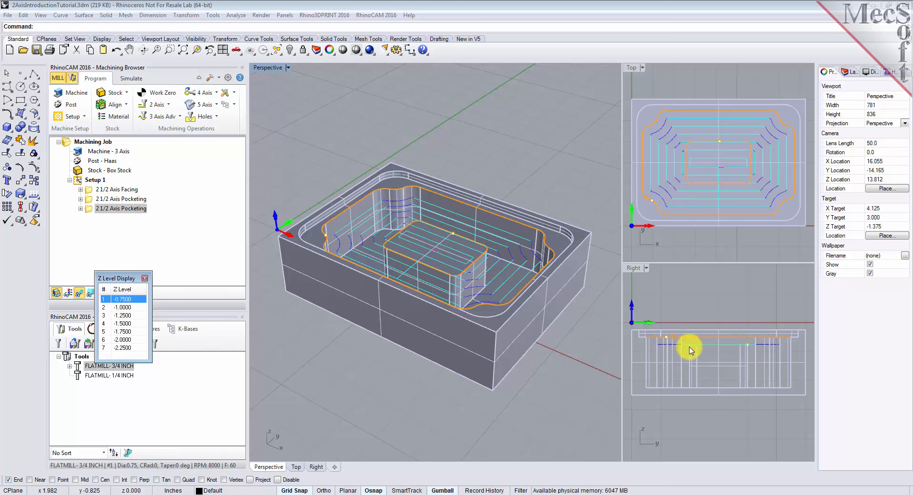
pyautogui.click(145, 279)
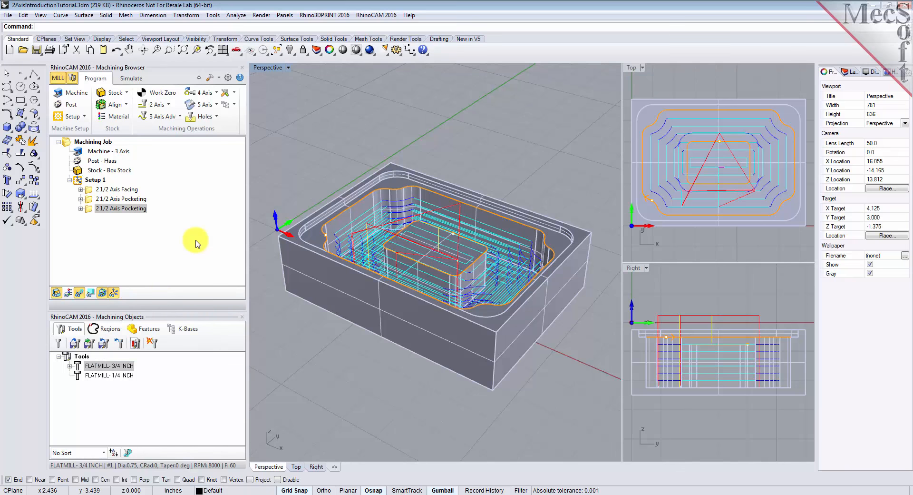
# Step: Simulate the second pocketing operation to the end and inspect the machined stock
pyautogui.click(131, 79)
pyautogui.click(90, 210)
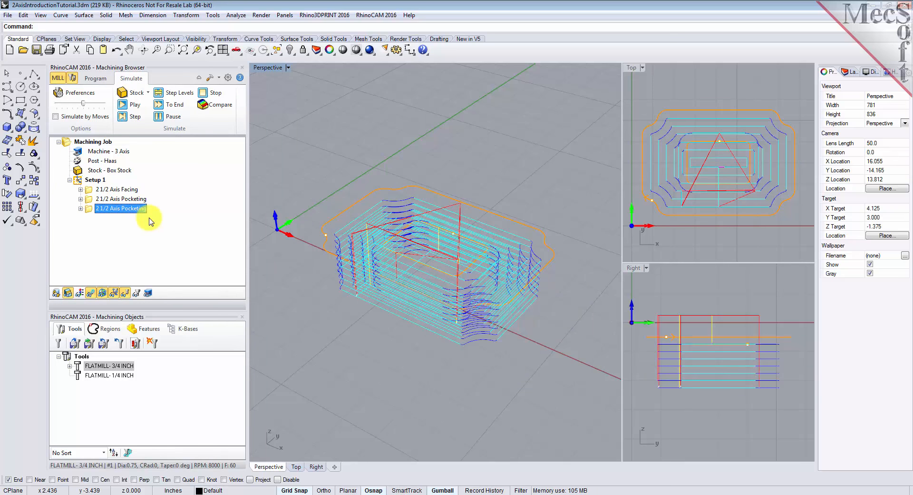
pyautogui.click(135, 105)
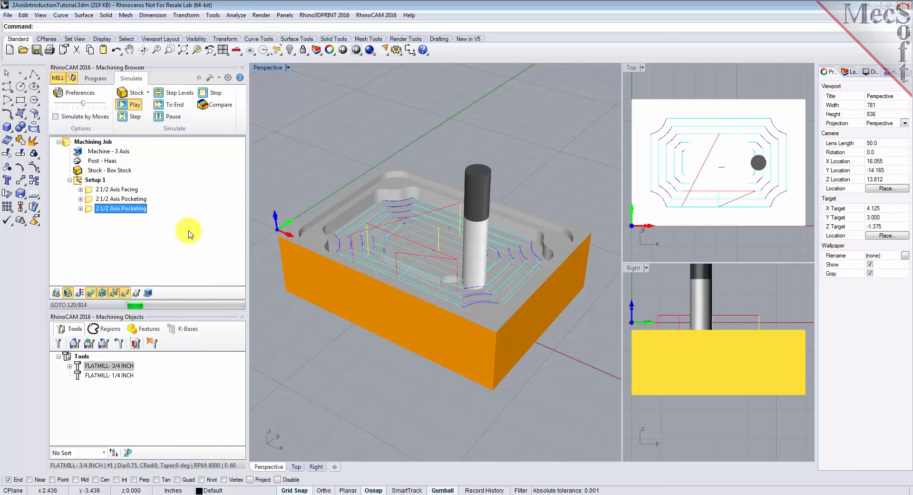
pyautogui.click(172, 119)
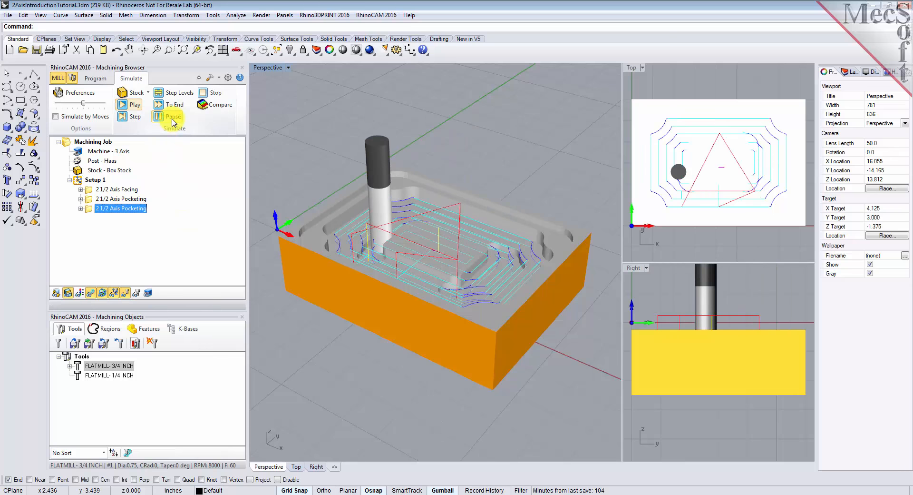
pyautogui.click(170, 104)
pyautogui.moveTo(508, 337); pyautogui.dragTo(381, 343, button='right')
pyautogui.click(90, 293)
pyautogui.moveTo(338, 299); pyautogui.dragTo(453, 299, button='right')
pyautogui.click(98, 81)
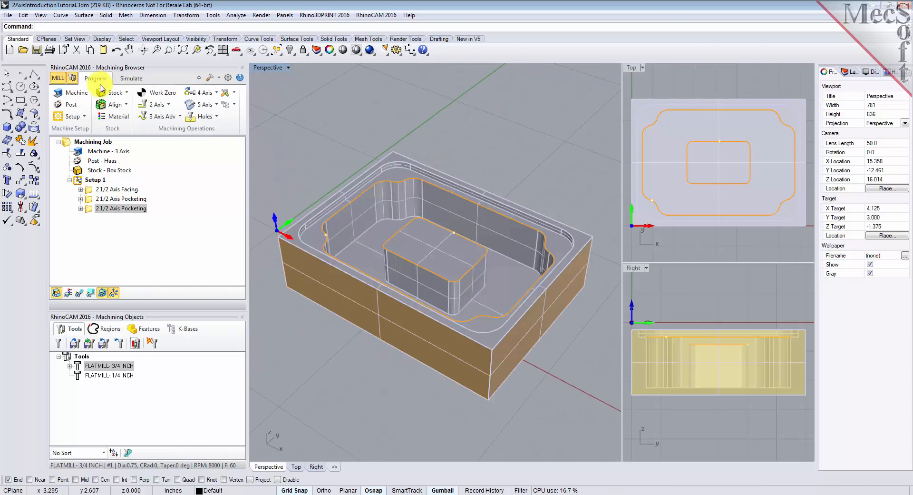
# Step: Create a 2 1/2 Axis Profiling operation with the pocket floor selected as its flat area region
pyautogui.click(157, 105)
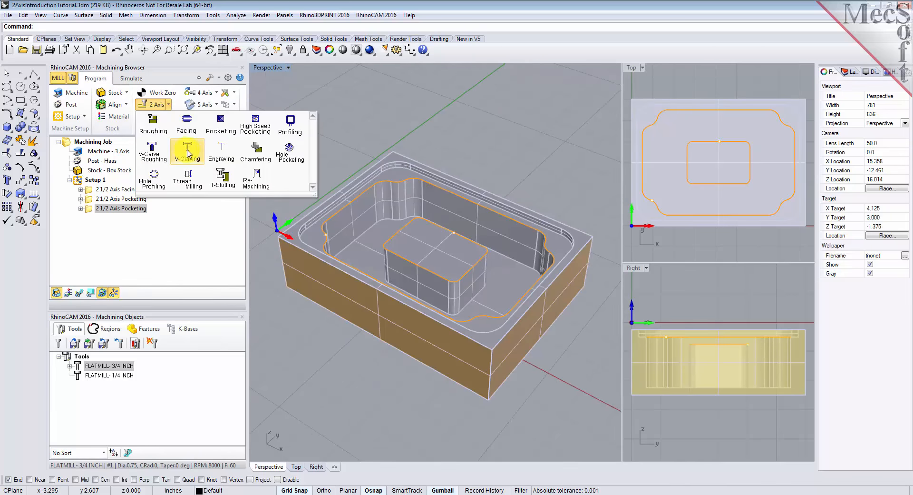
pyautogui.click(290, 129)
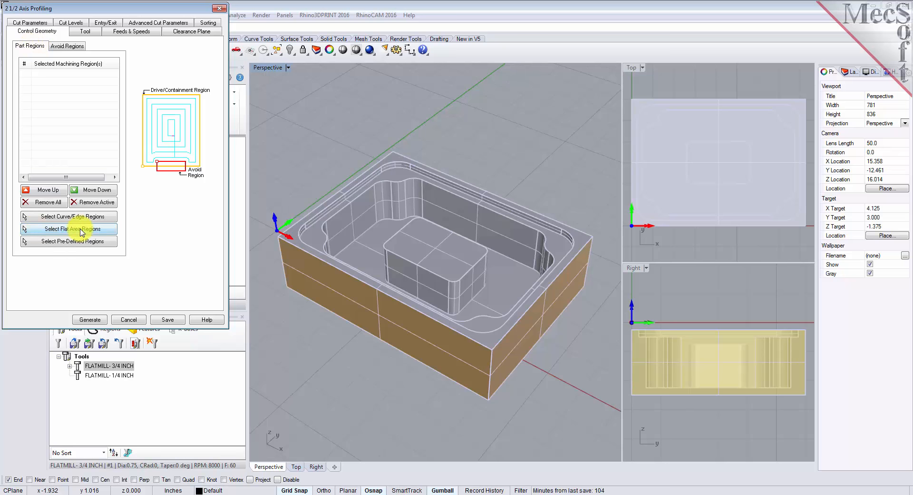
pyautogui.click(109, 232)
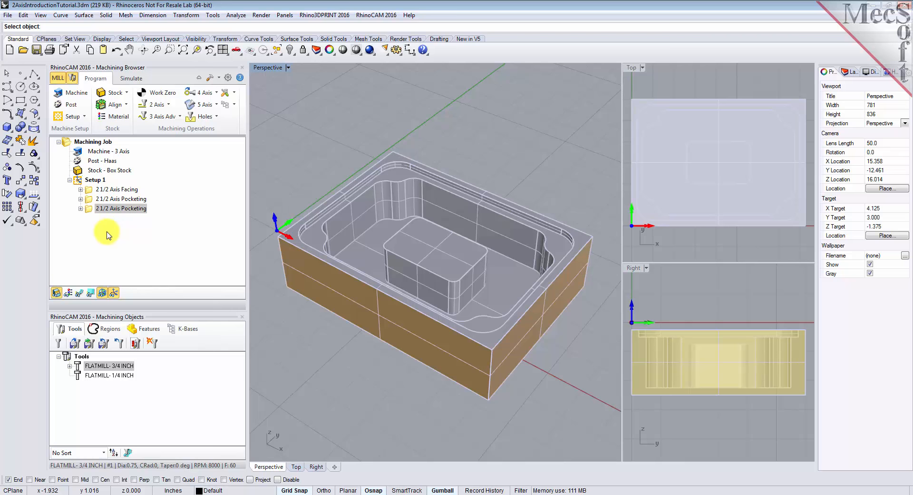
pyautogui.click(368, 248)
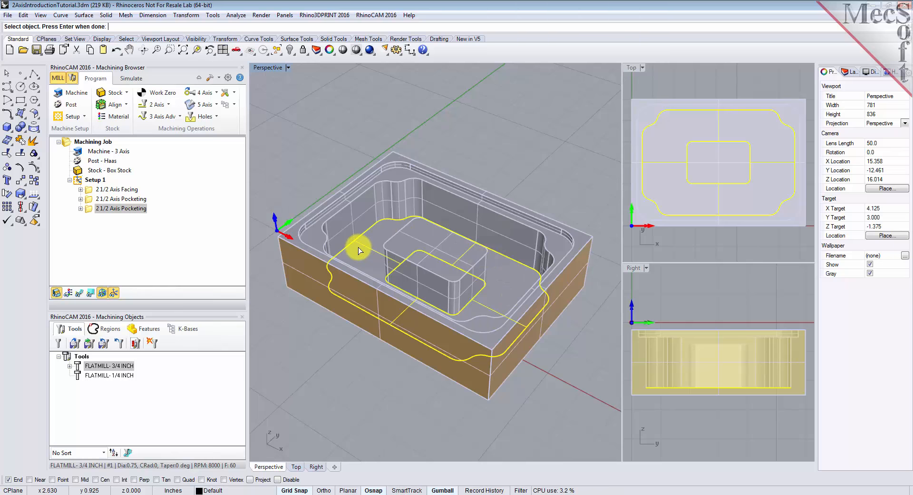
pyautogui.press('Return')
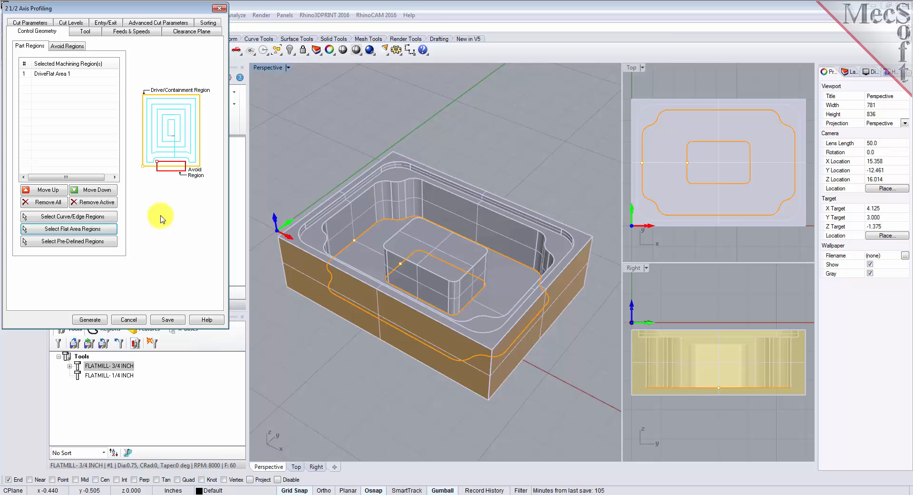
pyautogui.click(46, 76)
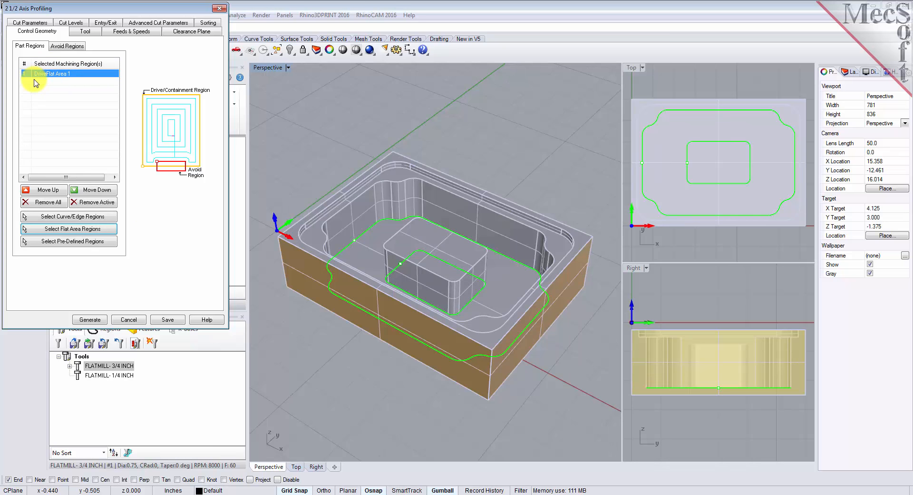
# Step: Assign the FLATMILL- 1/4 INCH tool and set Climb cut direction with Determine using 3D Model enabled
pyautogui.click(90, 31)
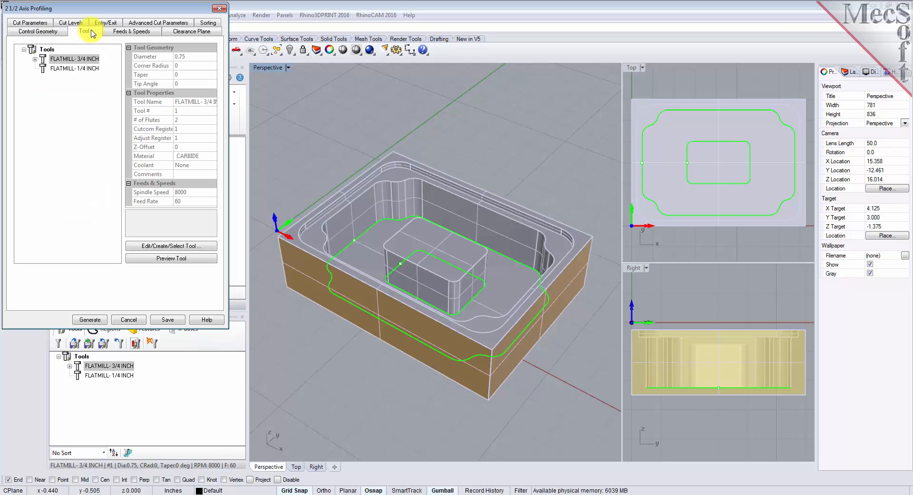
pyautogui.click(45, 69)
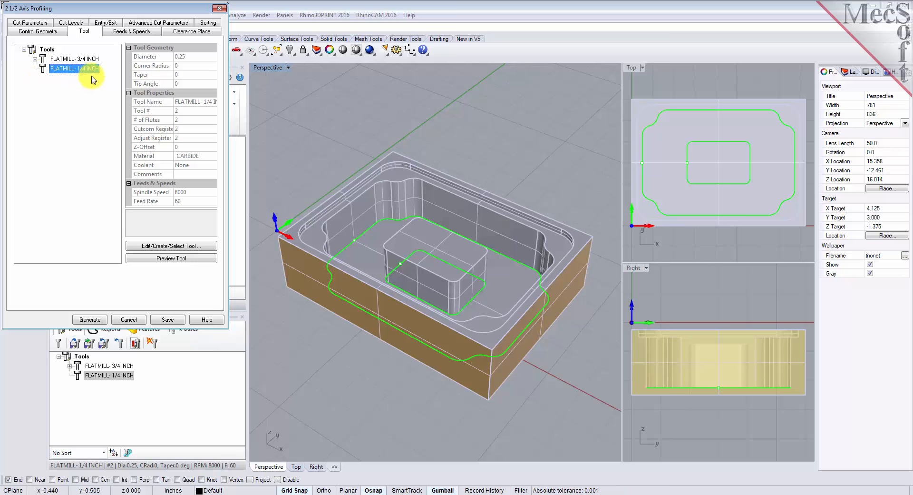
pyautogui.click(30, 22)
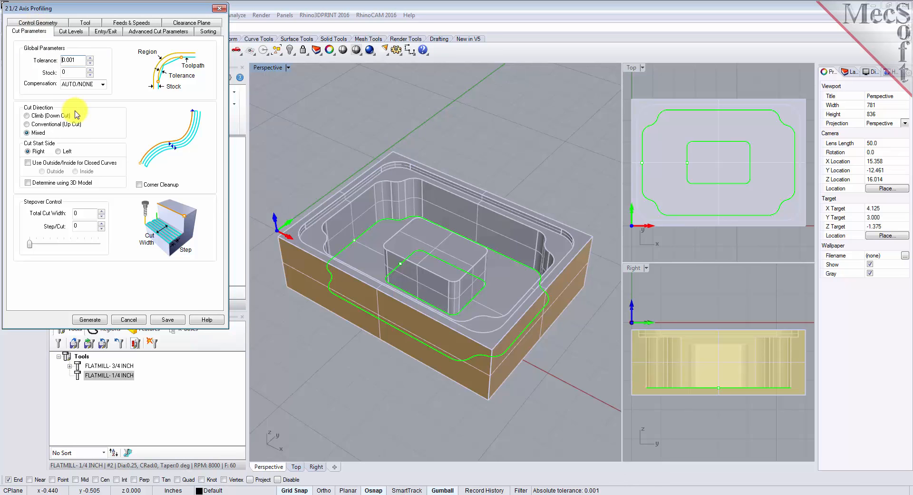
pyautogui.click(80, 60)
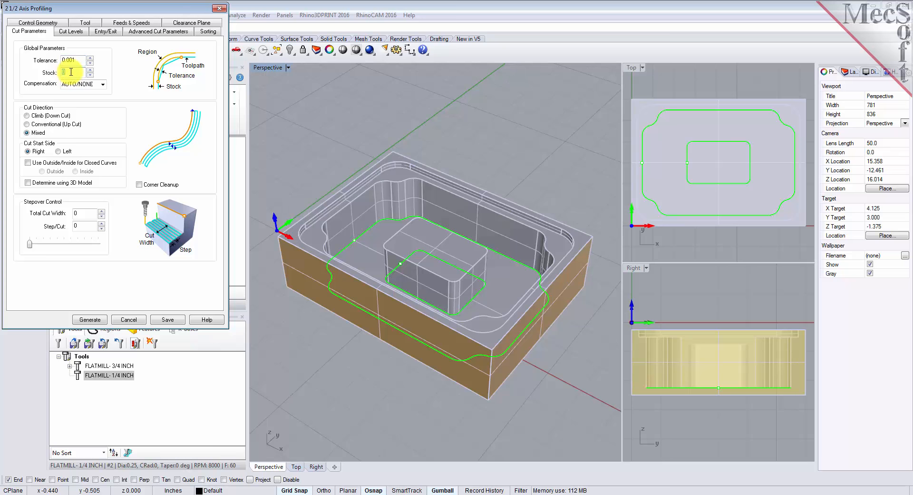
pyautogui.click(27, 115)
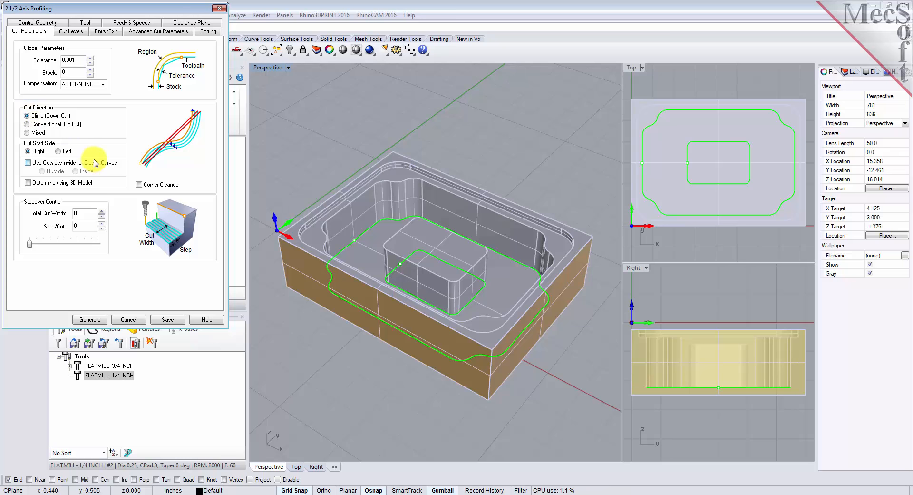
pyautogui.click(27, 182)
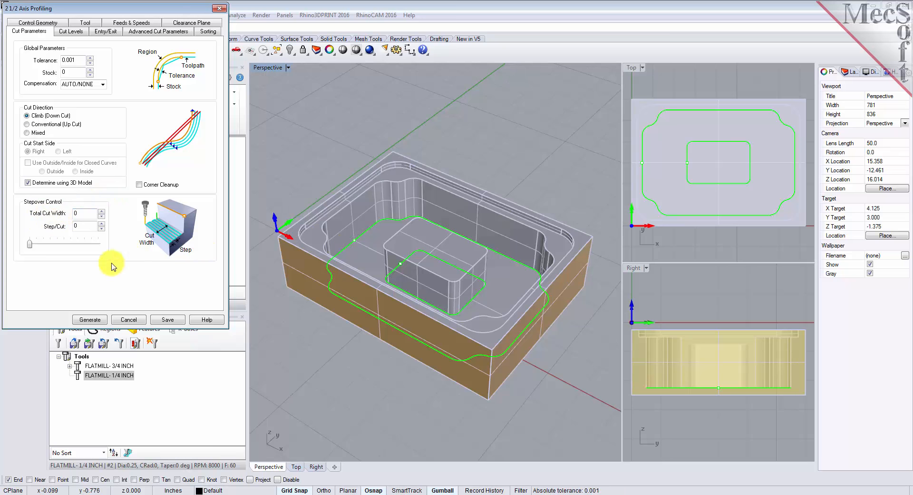
# Step: Place the cut geometry at the bottom and generate and display the profiling toolpath
pyautogui.click(73, 31)
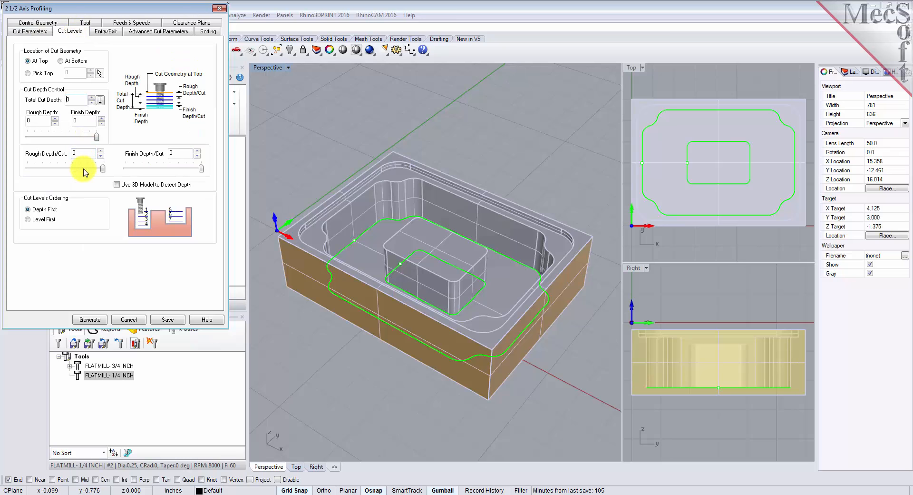
pyautogui.click(60, 61)
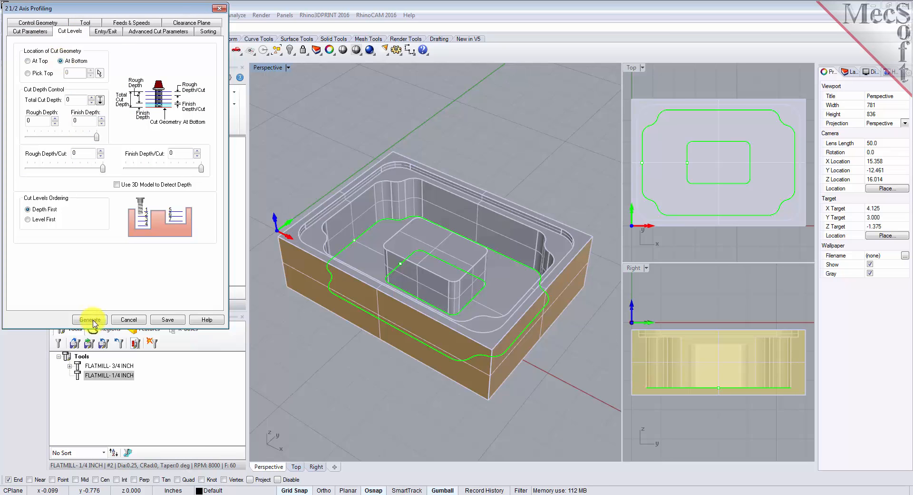
pyautogui.click(94, 319)
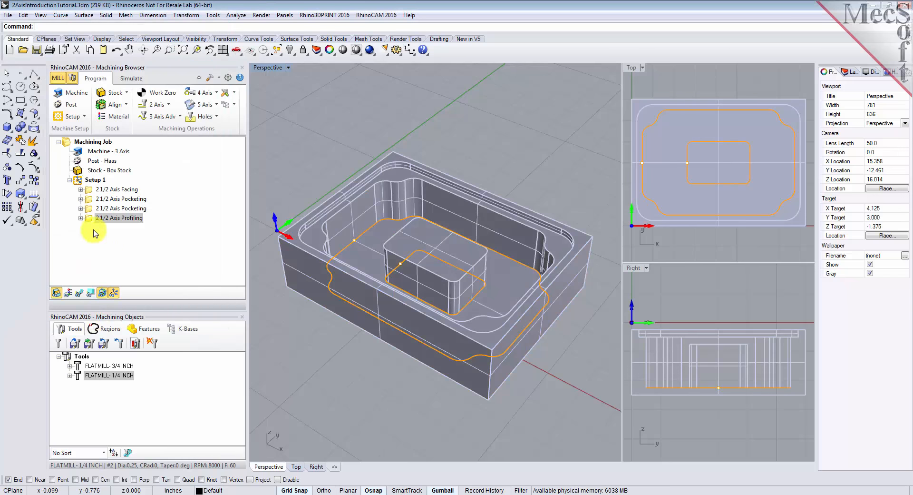
pyautogui.click(79, 293)
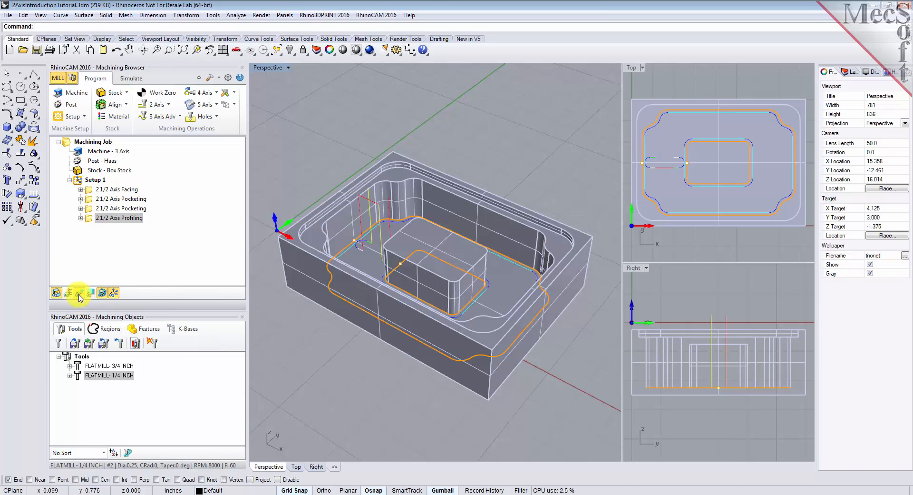
pyautogui.moveTo(502, 319)
pyautogui.mouseDown(button='right')
pyautogui.moveTo(446, 387)
pyautogui.moveTo(397, 393)
pyautogui.moveTo(358, 333)
pyautogui.moveTo(330, 322)
pyautogui.moveTo(461, 327)
pyautogui.moveTo(518, 316)
pyautogui.mouseUp(button='right')
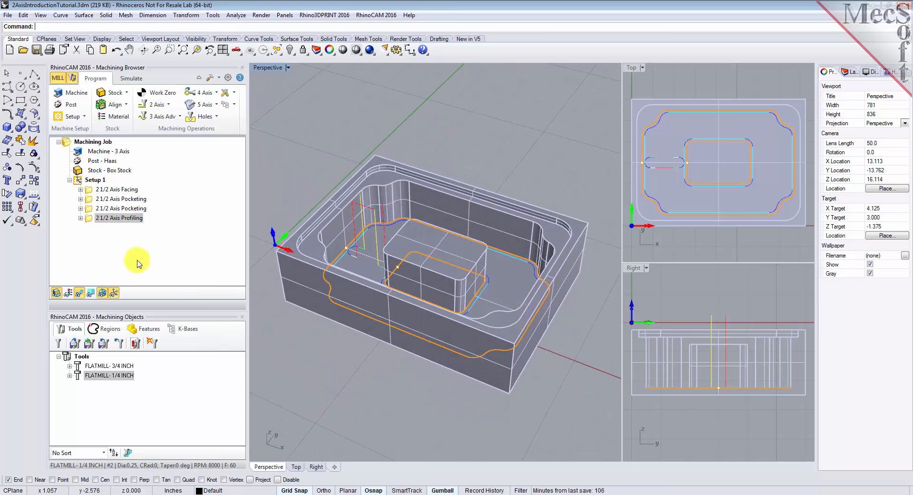
# Step: Simulate the profiling operation and then the whole Setup 1
pyautogui.click(132, 78)
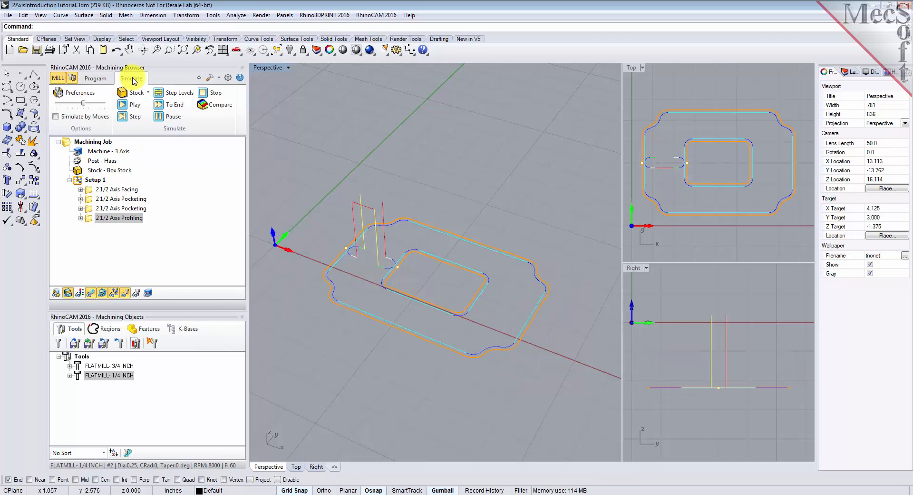
pyautogui.click(88, 222)
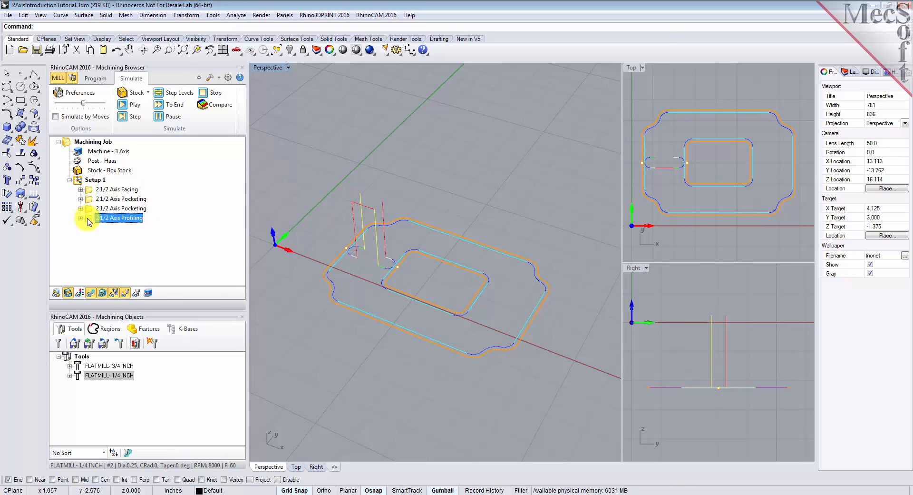
pyautogui.click(135, 106)
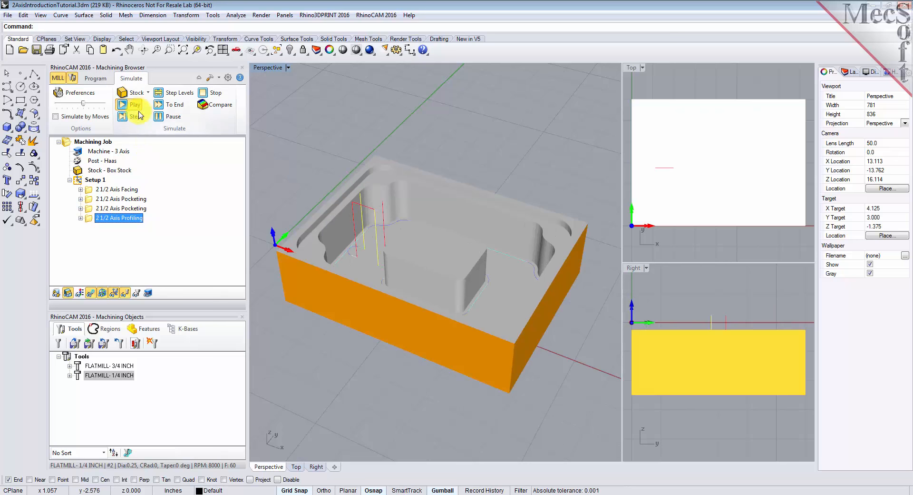
pyautogui.moveTo(414, 300); pyautogui.dragTo(438, 280, button='right')
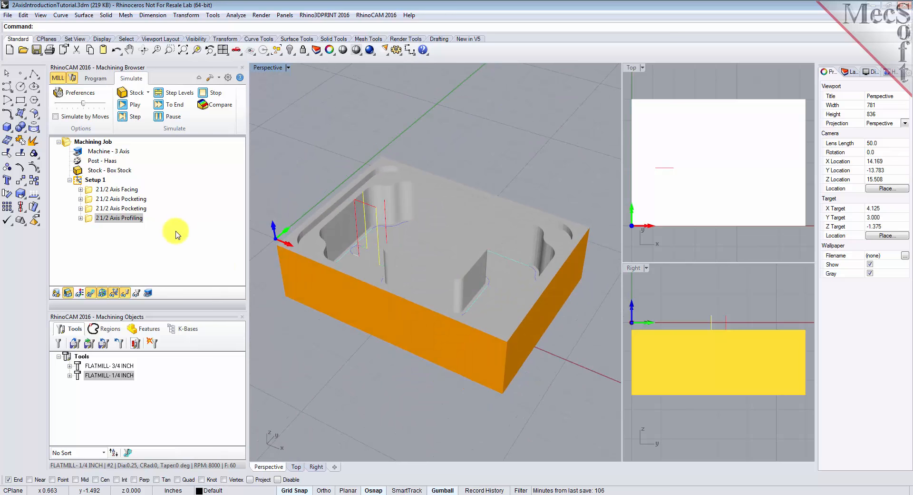
pyautogui.click(80, 180)
pyautogui.click(131, 106)
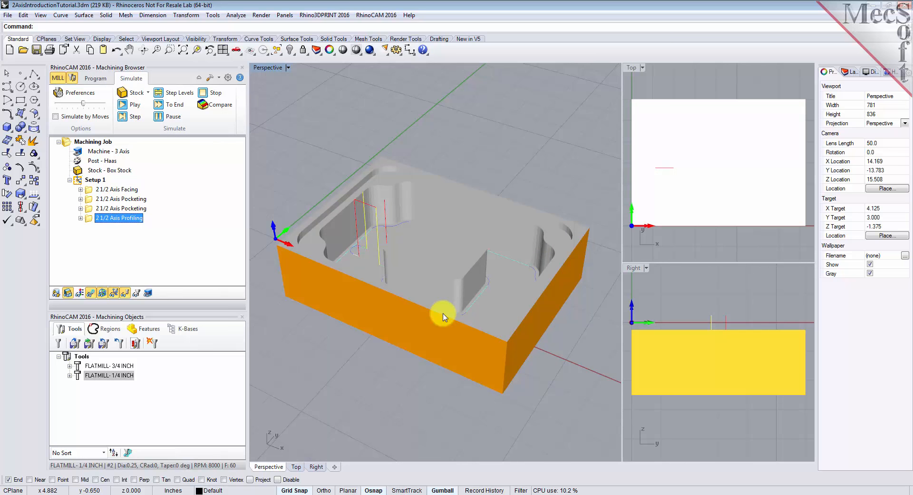
# Step: Post Setup 1 with the Haas post to the file 2AxisIntroductionTutorial_Setup 1.nc and review the generated G-code
pyautogui.moveTo(444, 316); pyautogui.dragTo(464, 295, button='right')
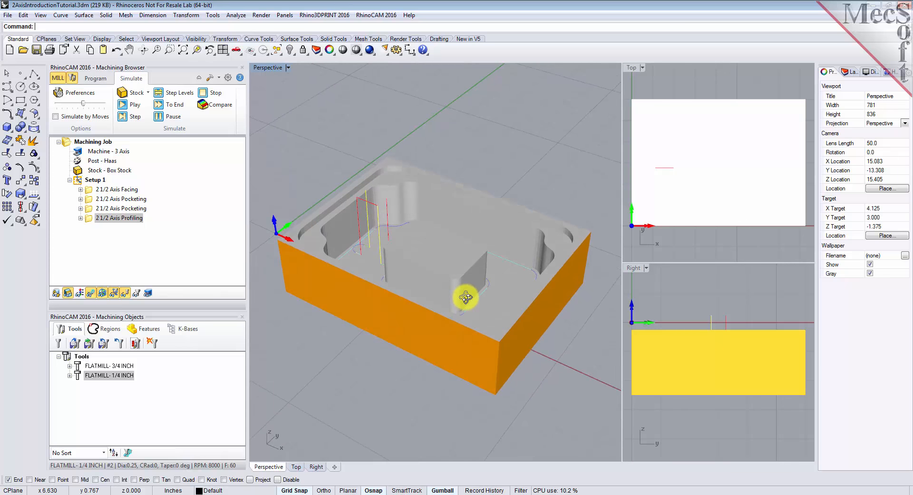
pyautogui.click(97, 79)
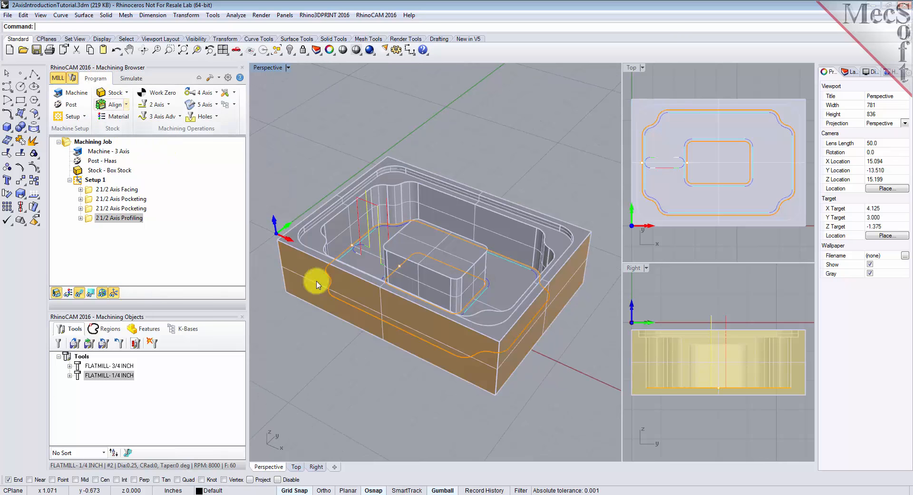
pyautogui.click(78, 182)
pyautogui.rightClick(96, 184)
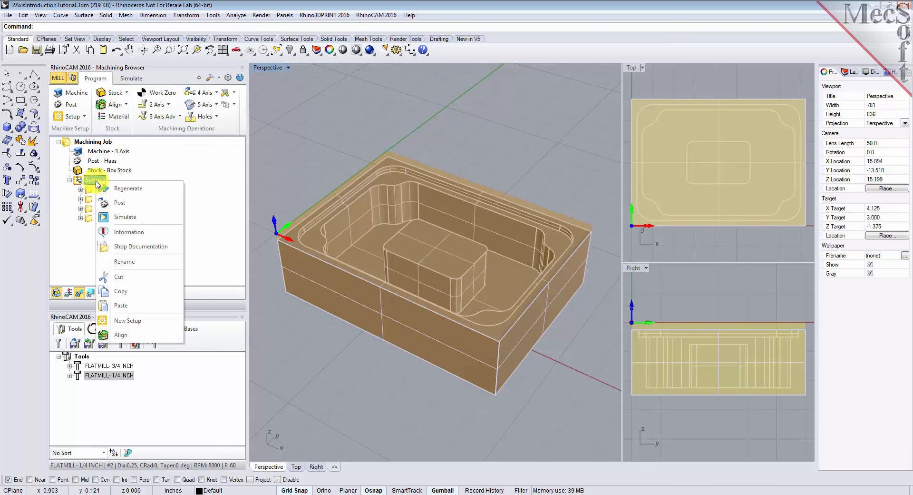
pyautogui.click(159, 202)
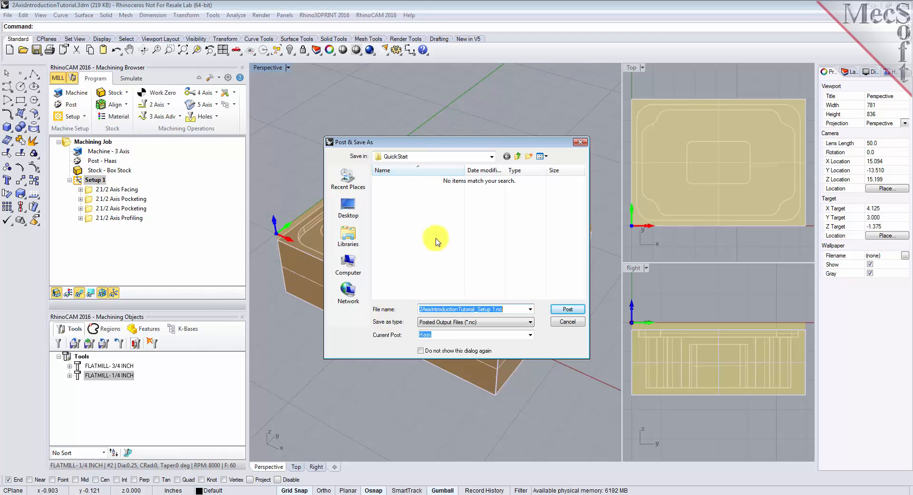
pyautogui.click(567, 309)
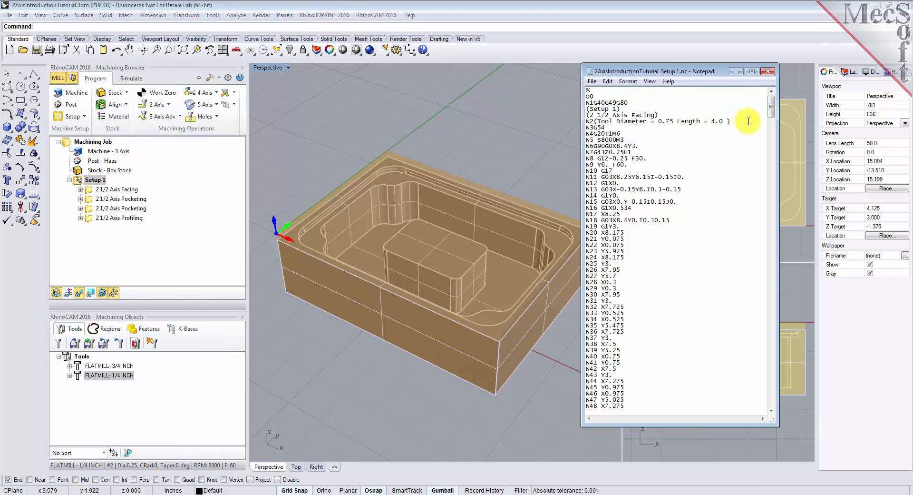
pyautogui.moveTo(771, 106)
pyautogui.mouseDown()
pyautogui.moveTo(773, 280)
pyautogui.moveTo(760, 101)
pyautogui.mouseUp()
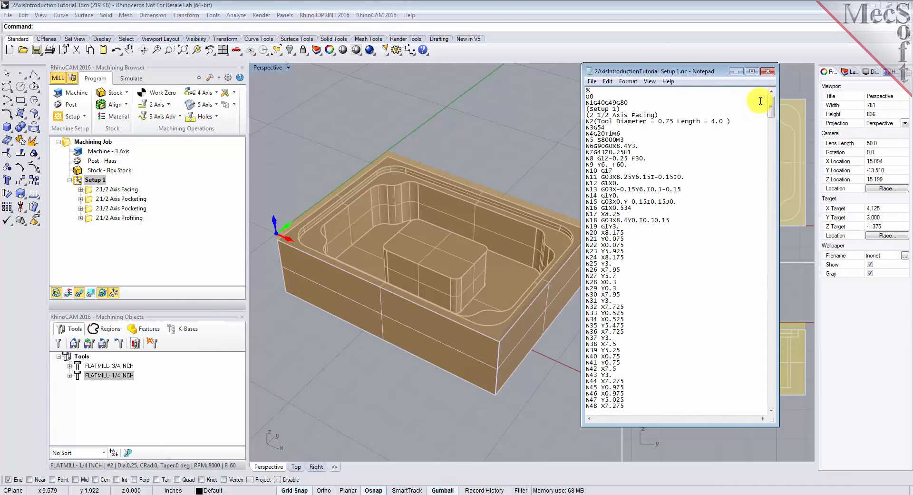